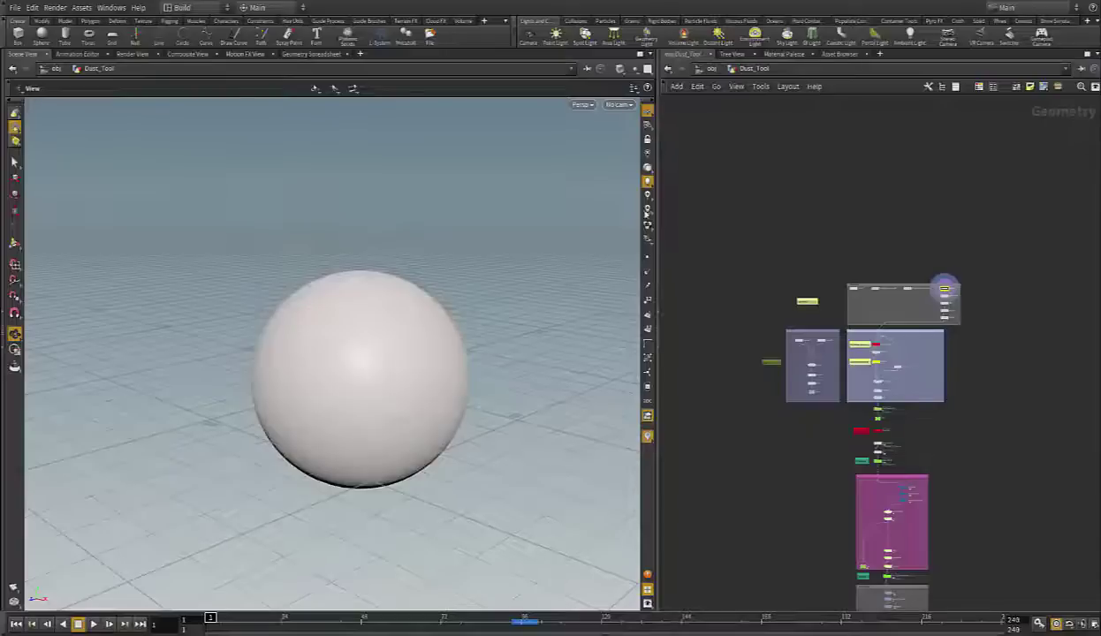
Widen the network editor and bring the Input Objects box into close view
left_click_drag(656, 212, 411, 227)
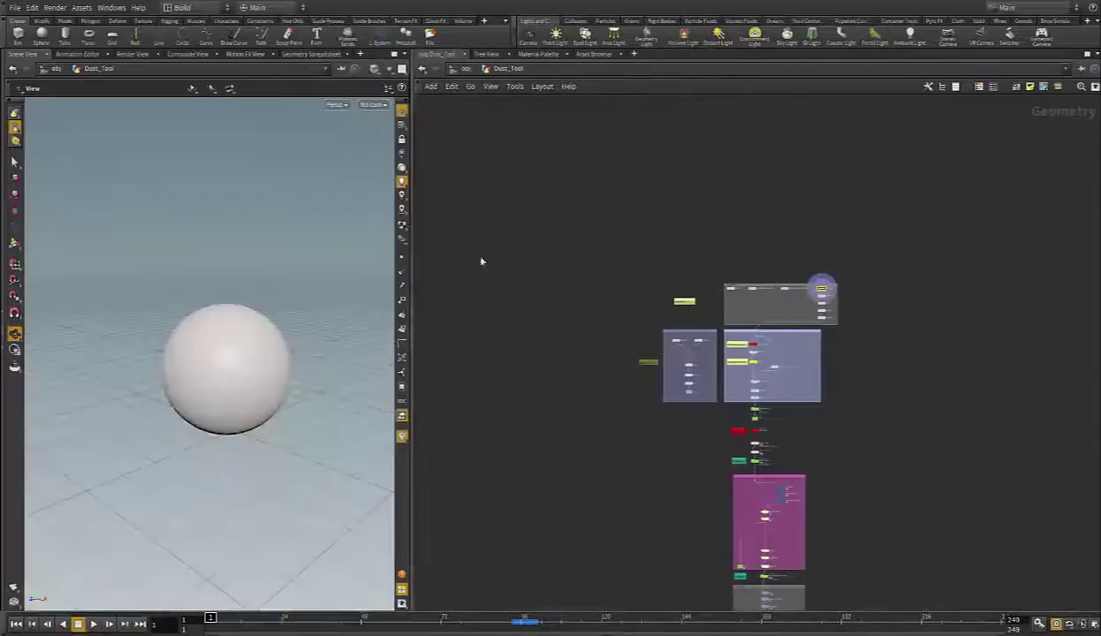
middle_click_drag(653, 304, 667, 270)
scroll(800, 202, "up", 5)
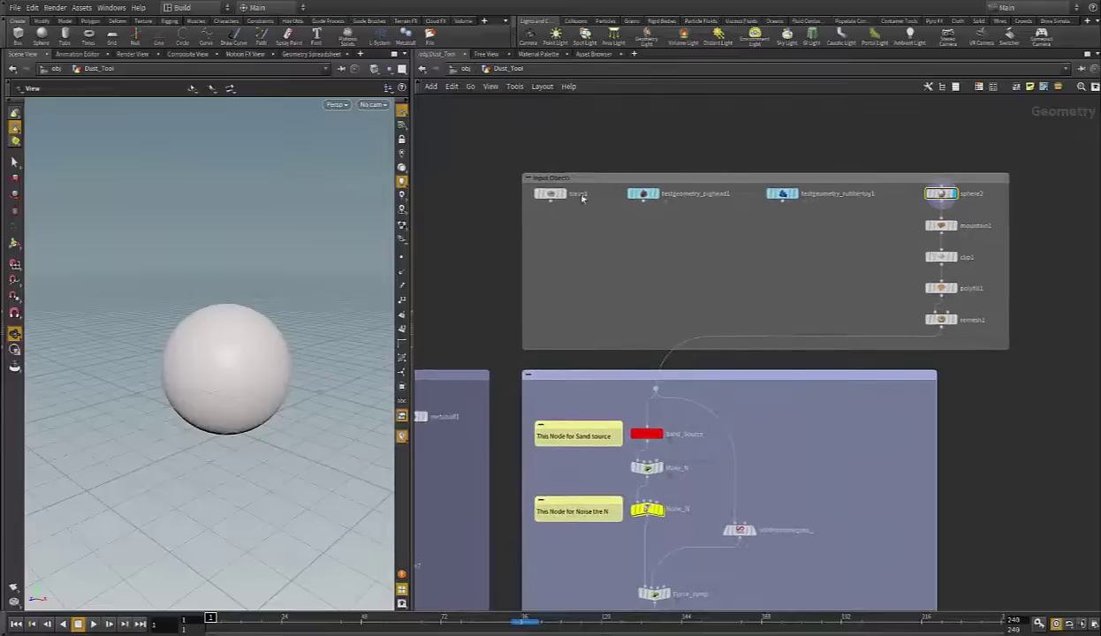
Preview the torus, pig head and rubber toy inputs in turn, framing the rubber toy to examine it
left_click(569, 203)
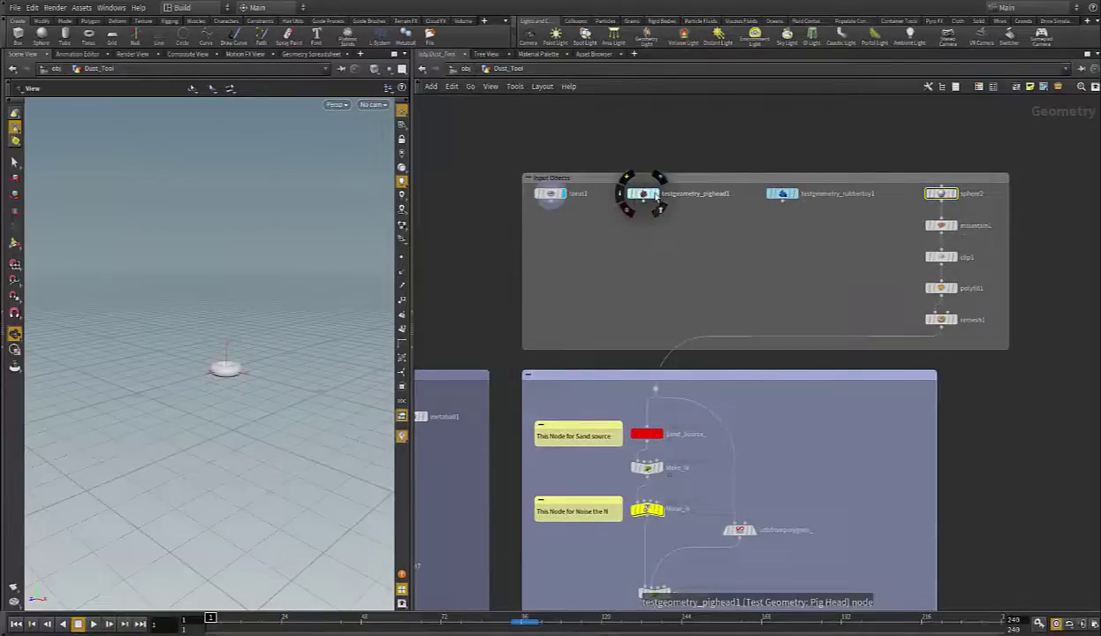
left_click(656, 201)
left_click(795, 202)
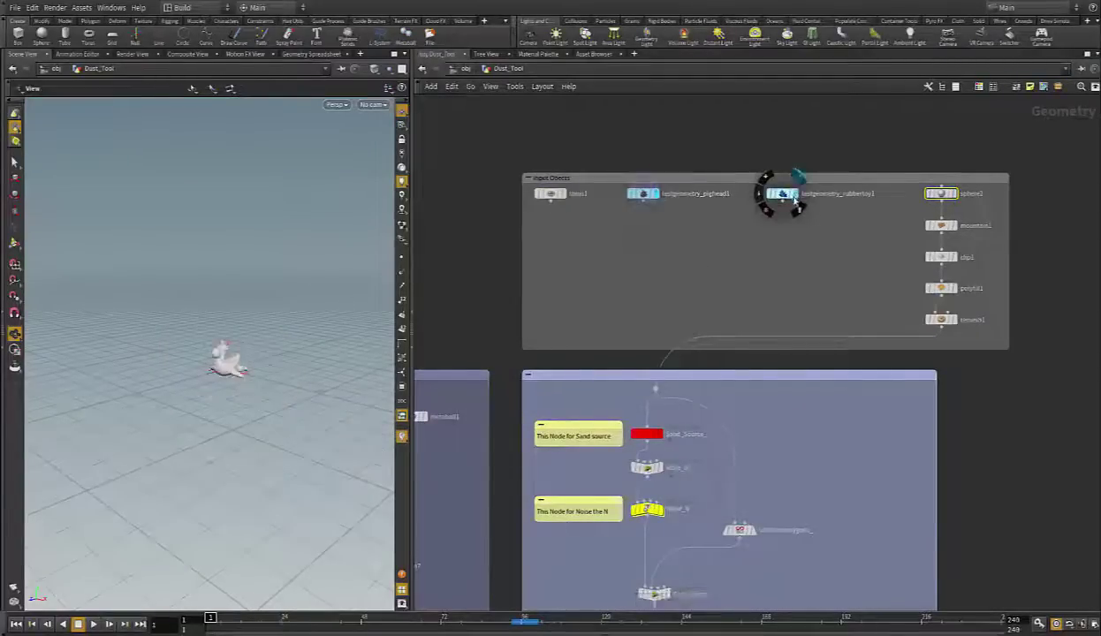
key("f")
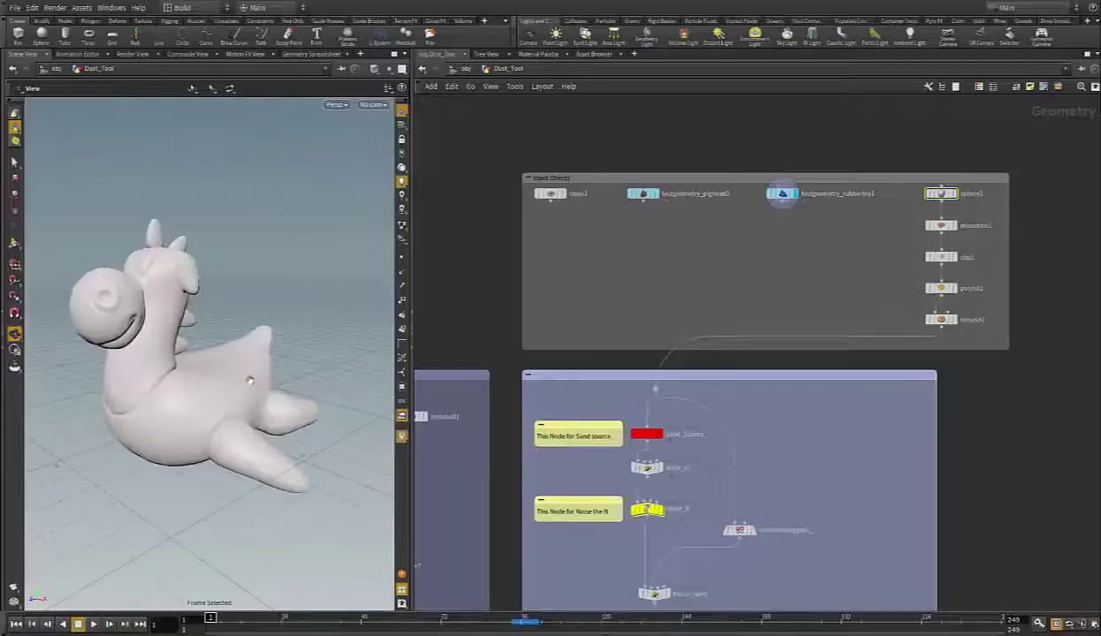
mouse_move(151, 341)
left_mouse_down()
mouse_move(177, 341)
mouse_move(152, 341)
left_mouse_up()
middle_click_drag(184, 340, 206, 335)
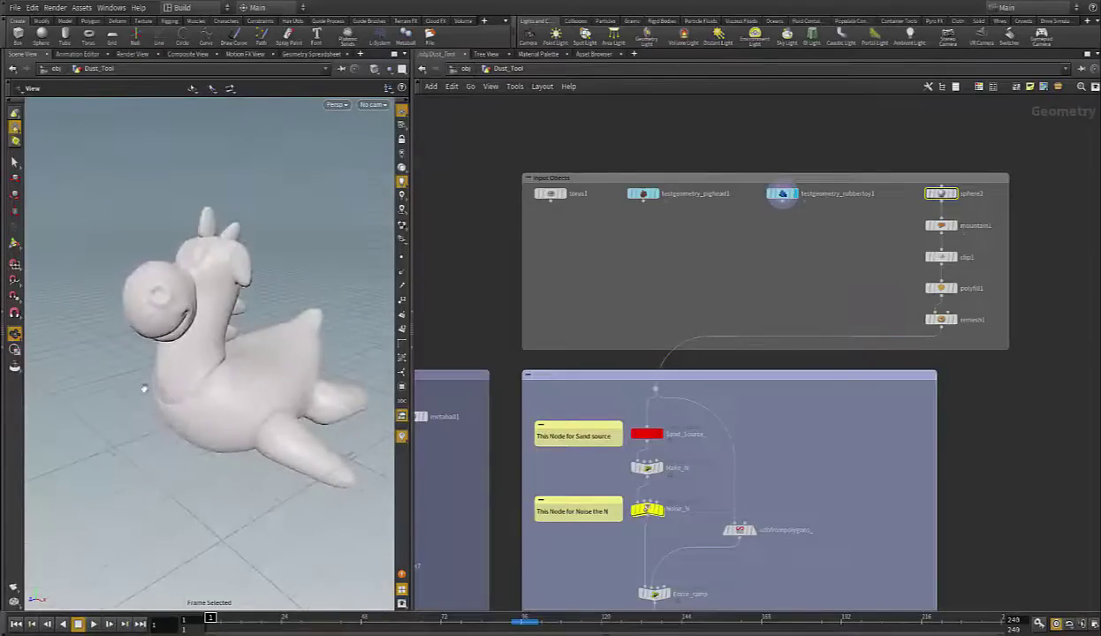
right_click_drag(168, 372, 119, 390)
left_click_drag(131, 392, 152, 393)
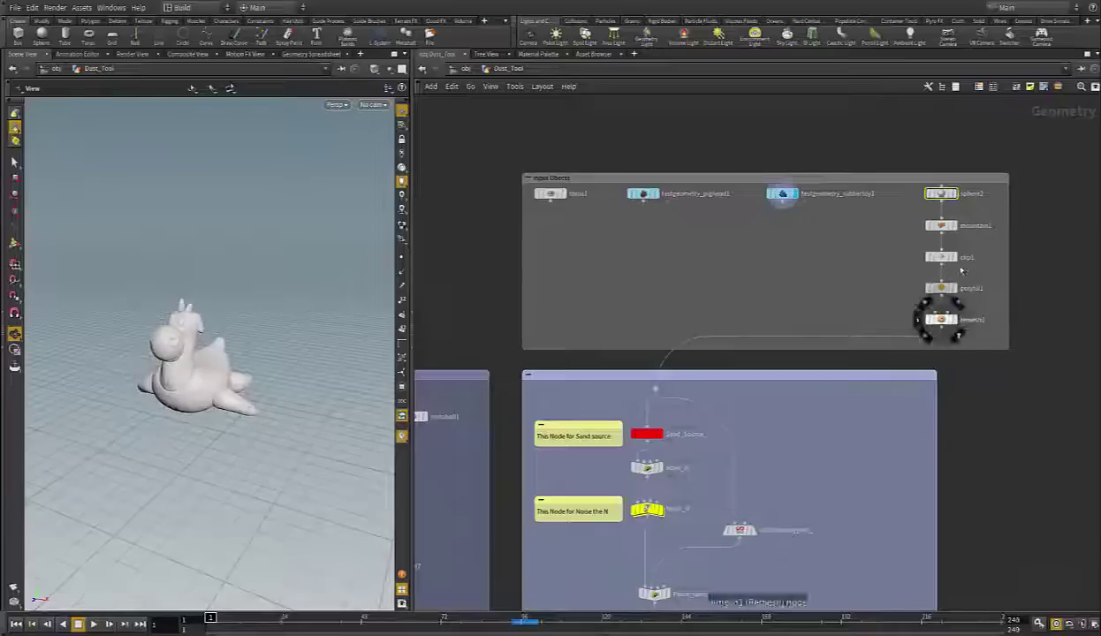
Display the sphere2 node and examine its parameters, including Uniform Scale
left_click(954, 193)
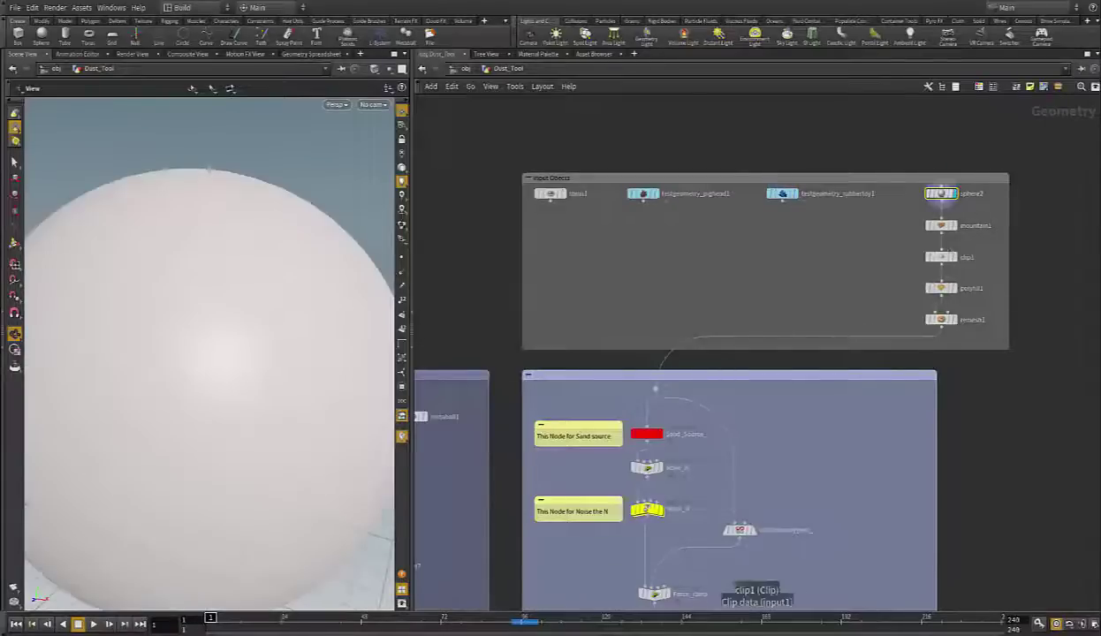
scroll(118, 344, "down", 5)
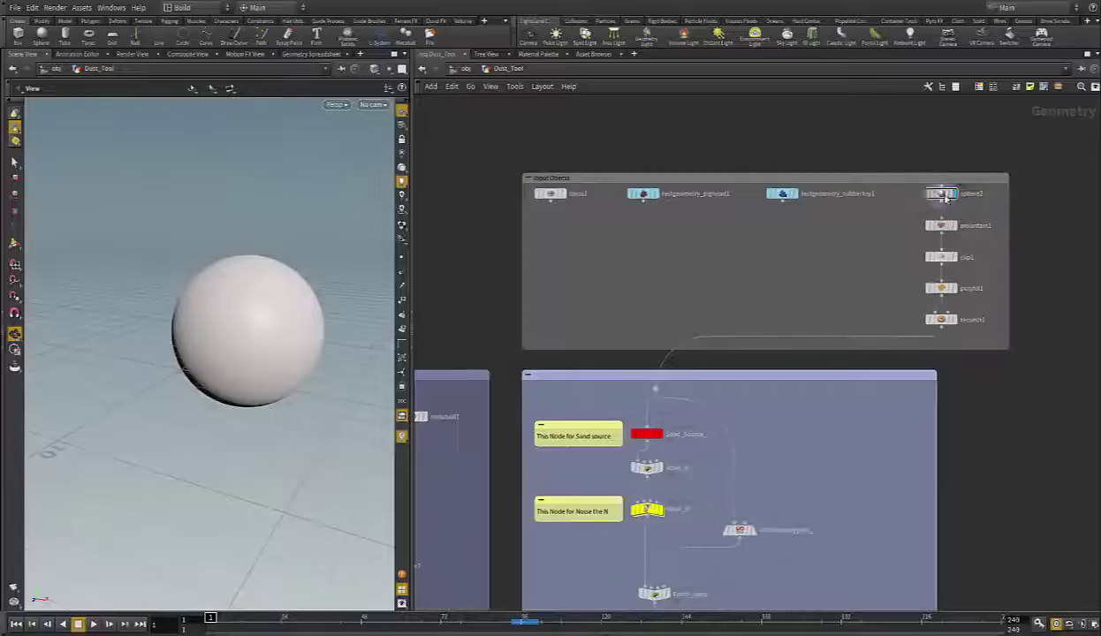
key("p")
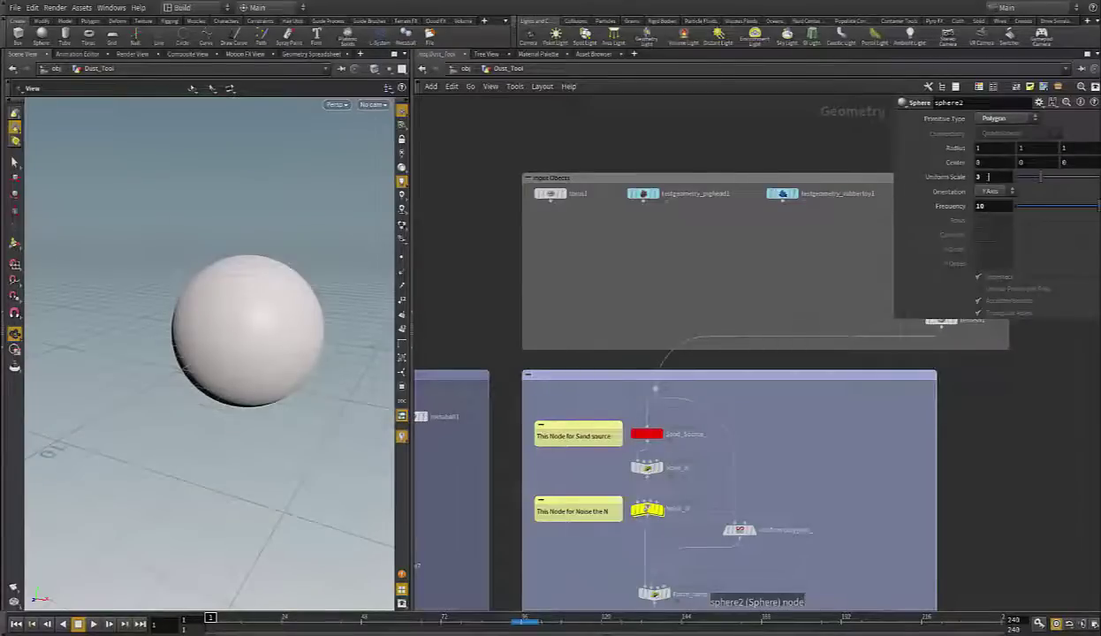
left_click_drag(987, 175, 809, 241)
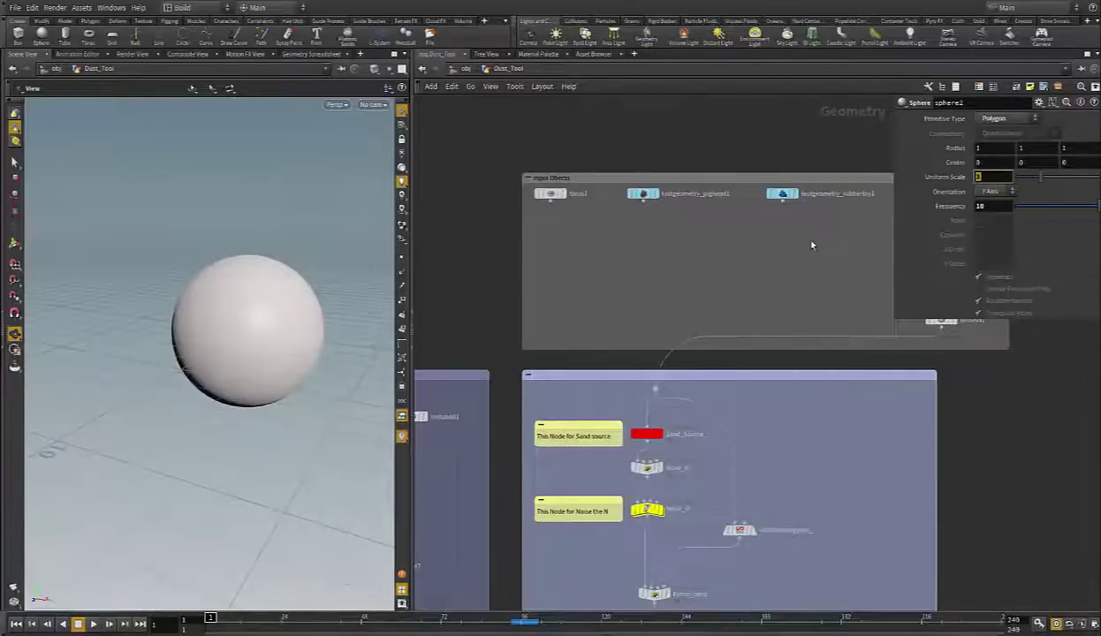
type("p")
key("Escape")
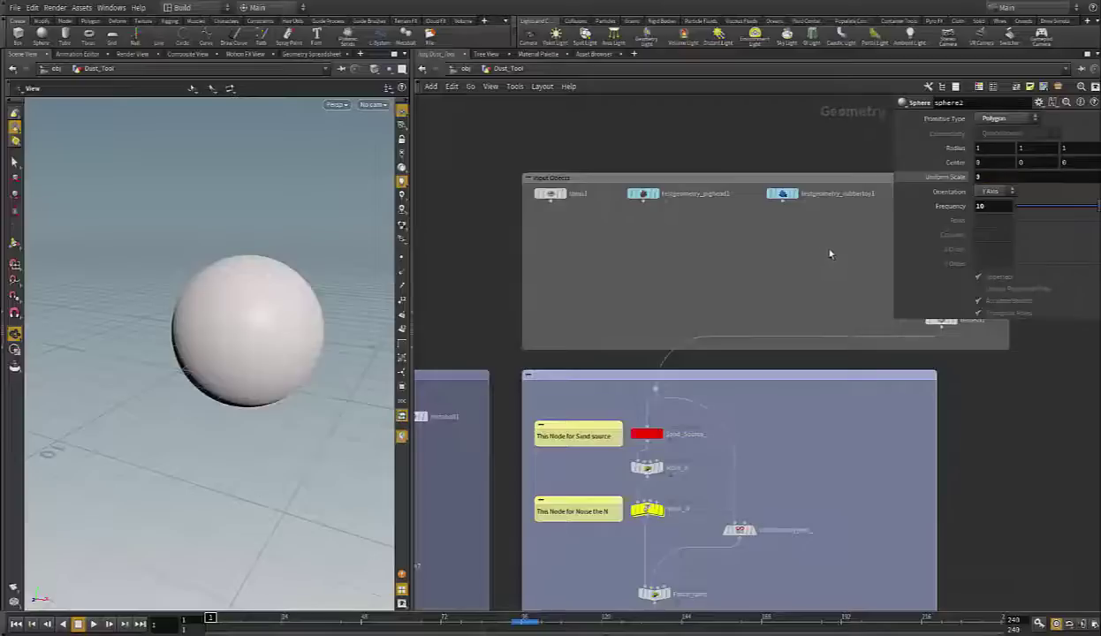
key("p")
middle_click_drag(863, 245, 848, 245)
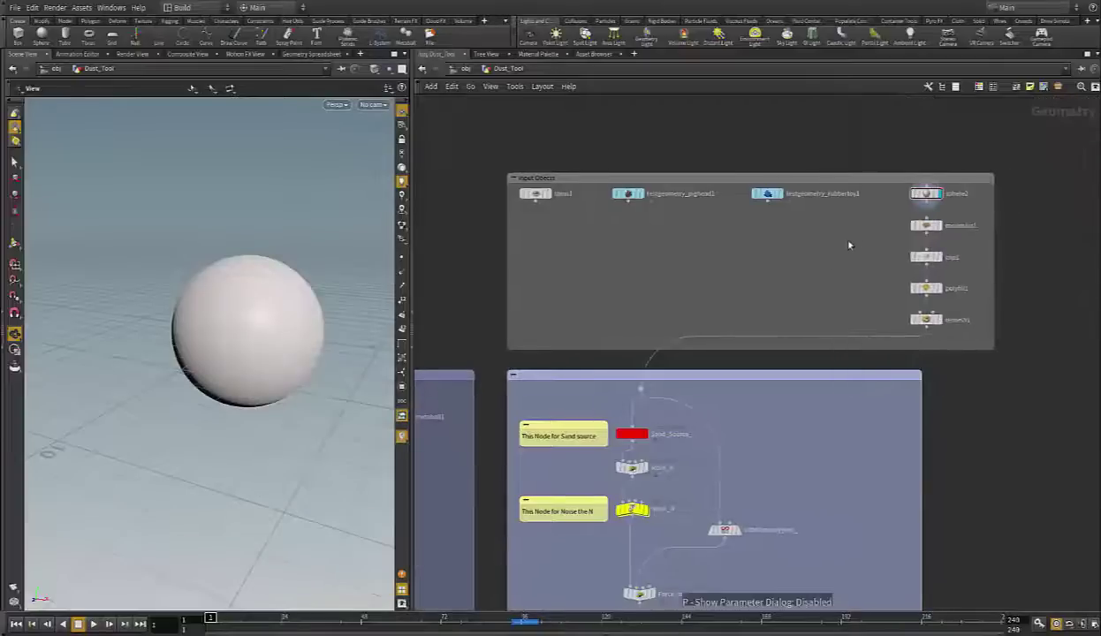
Display the remesh1 node at the end of the sphere chain and examine the deformed shape
left_click(939, 319)
left_click_drag(218, 326, 135, 432)
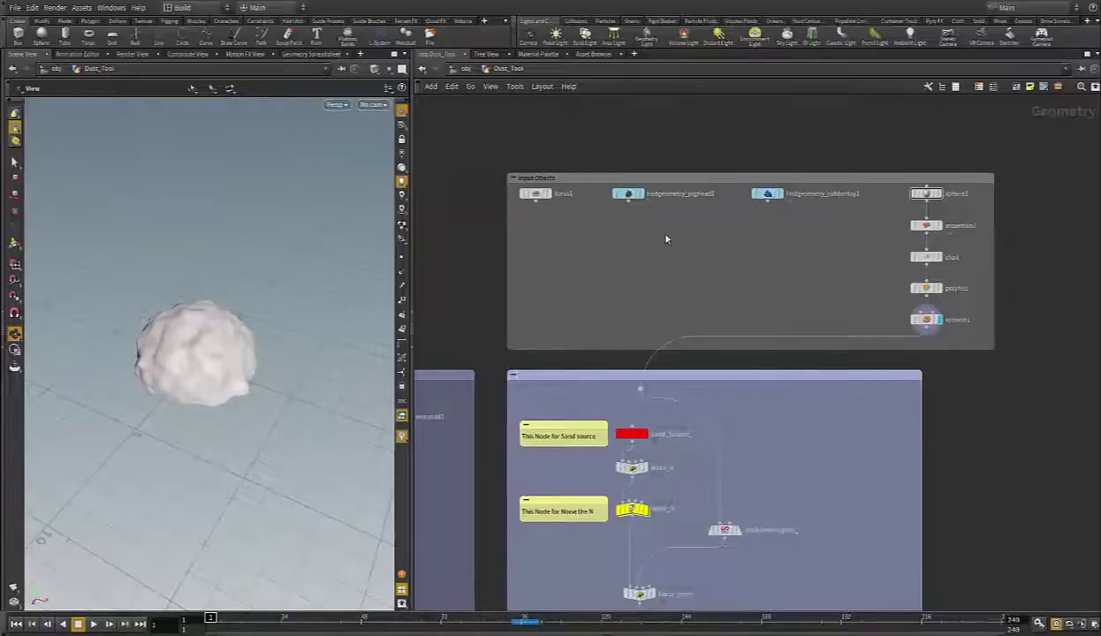
key("Tab")
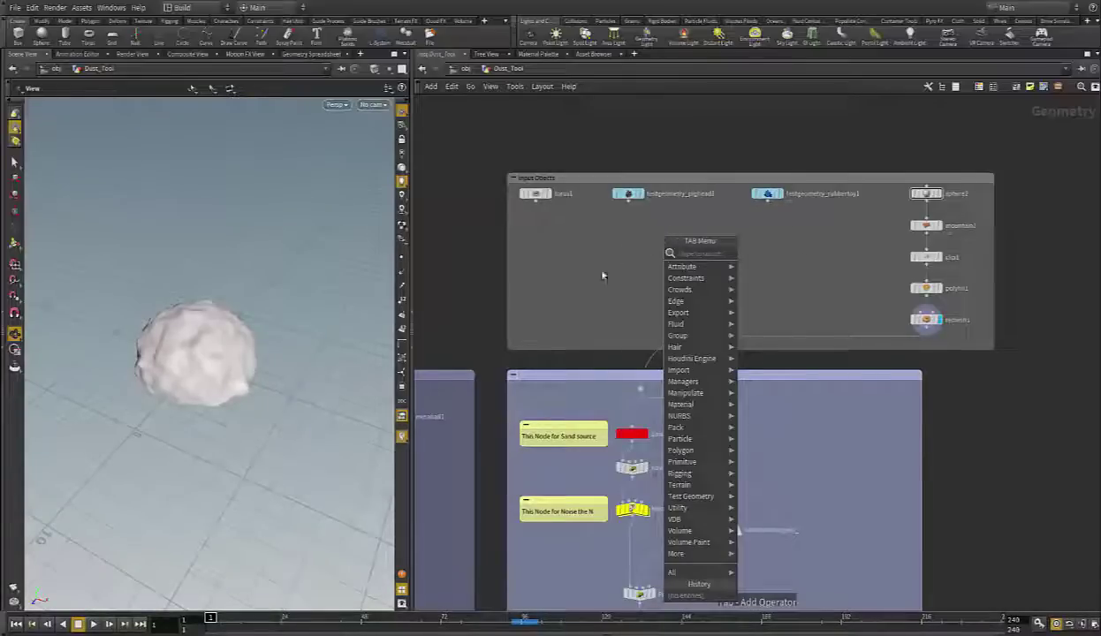
left_click(586, 297)
Display the Sand_Source_ grain node and show its parameters
middle_click_drag(587, 288, 584, 175)
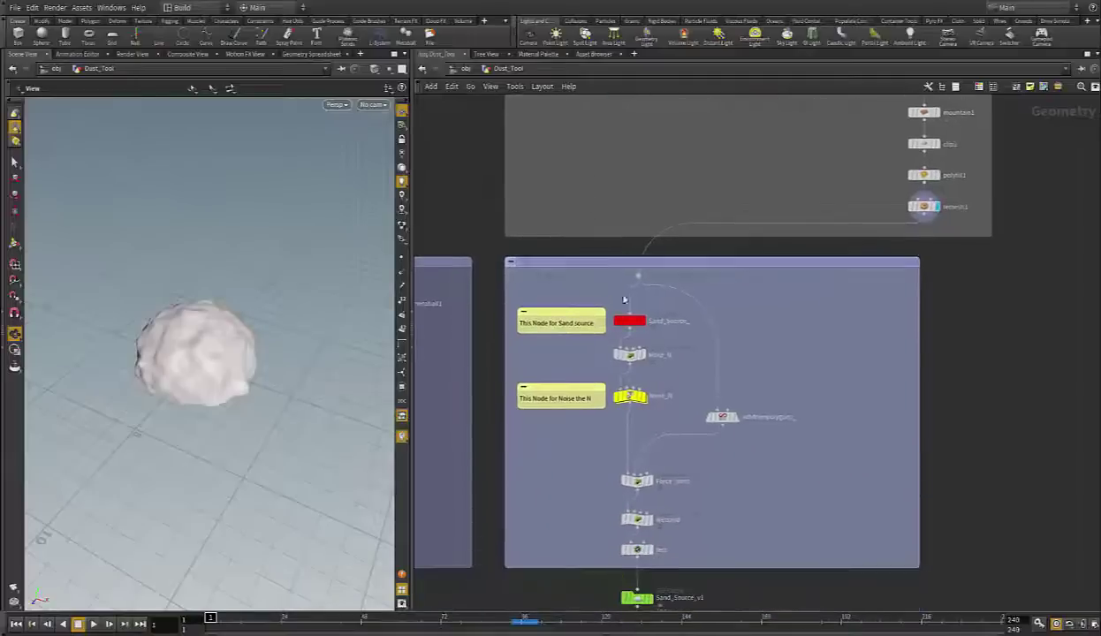
scroll(633, 327, "up", 3)
left_click(659, 320)
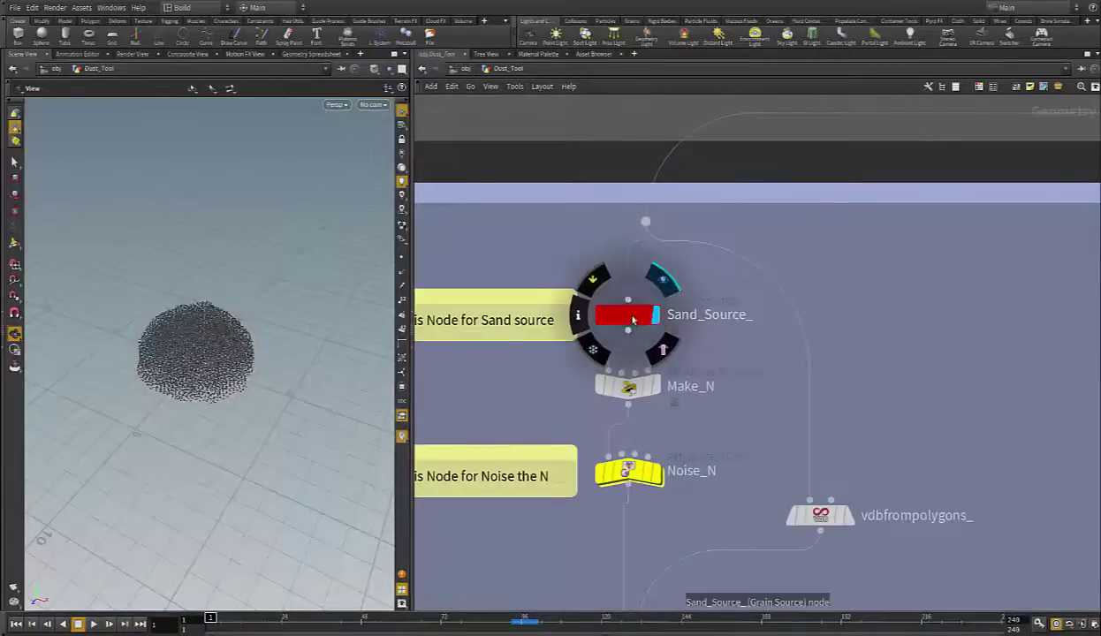
key("p")
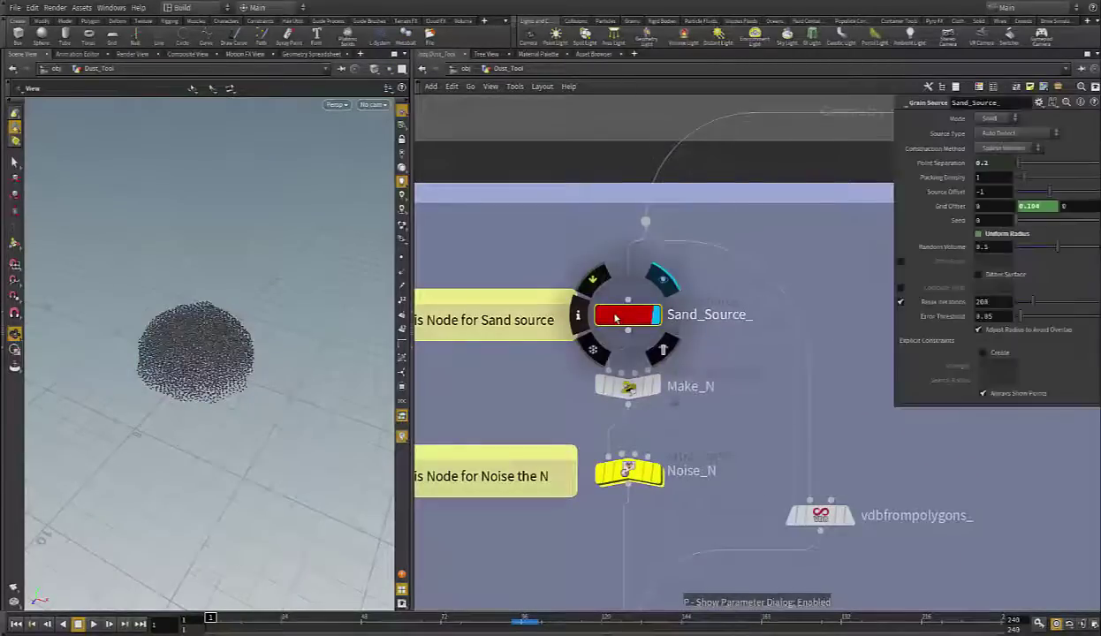
Try a Point Separation of 0.1 on the Sand_Source_ node and set it back to 0.2
left_click_drag(999, 164, 669, 170)
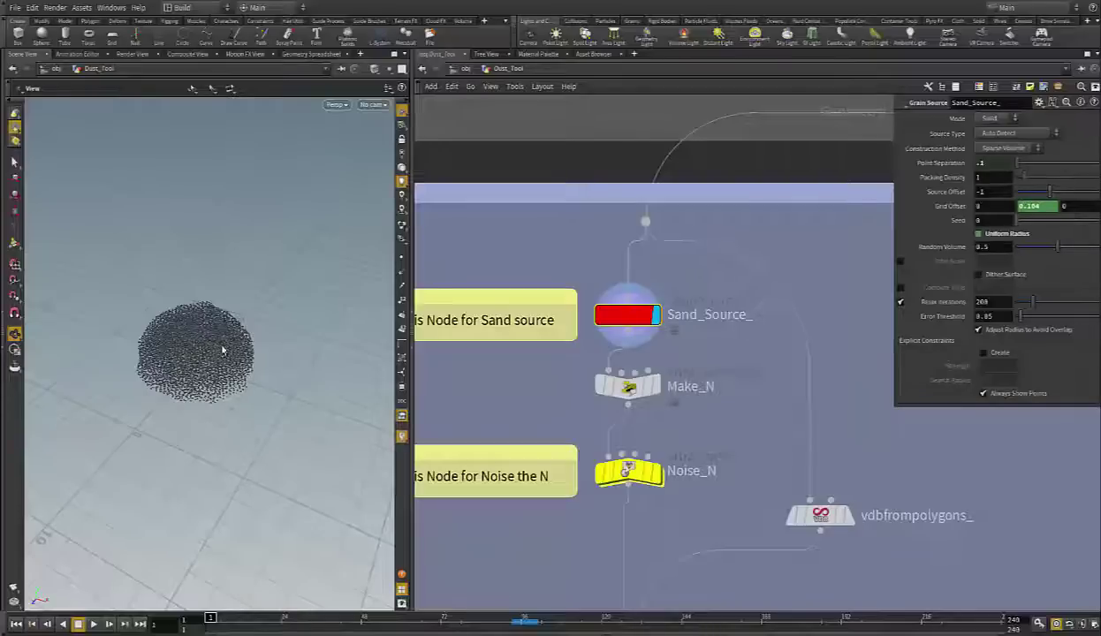
left_click_drag(174, 354, 224, 323, "alt")
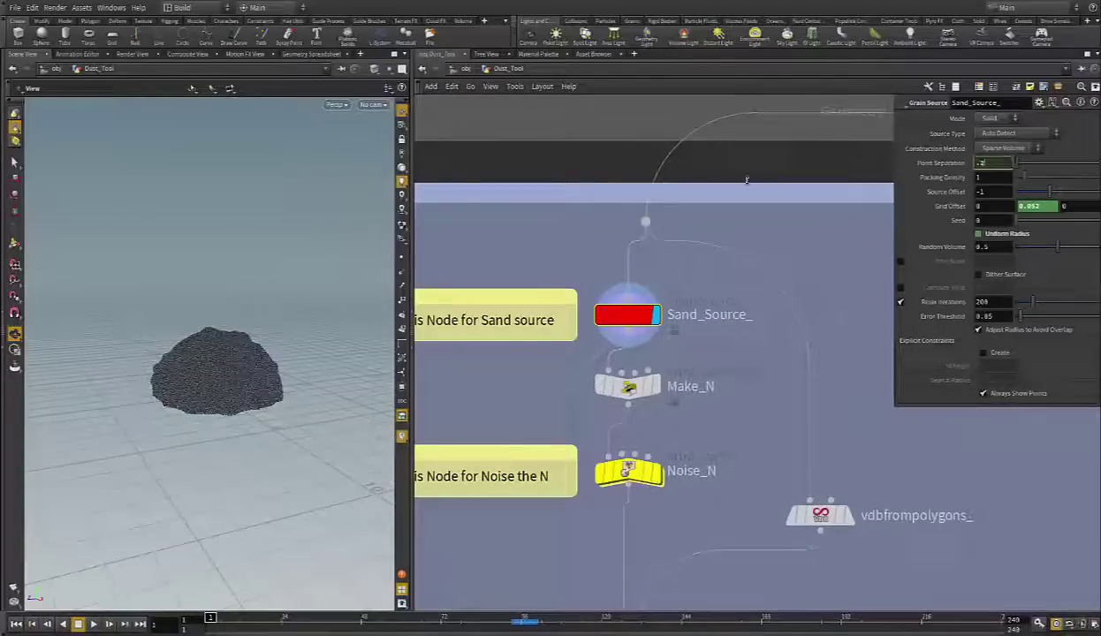
key("ctrl+z")
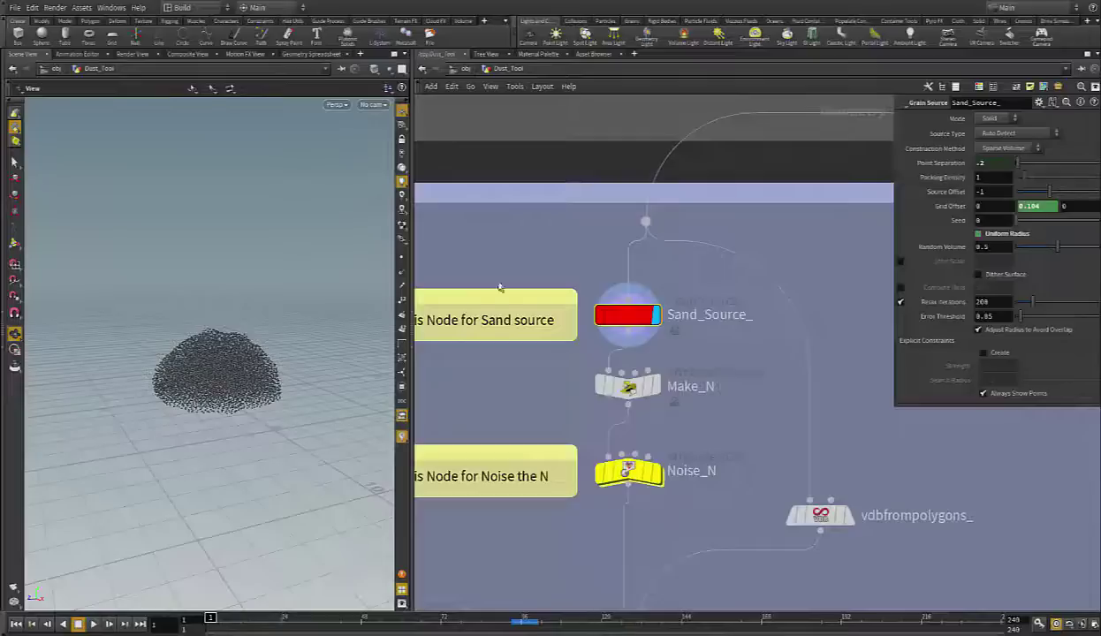
Display the Make_N wrangle with point normals shown in the viewport, and open its VEX code
scroll(204, 365, "up", 8)
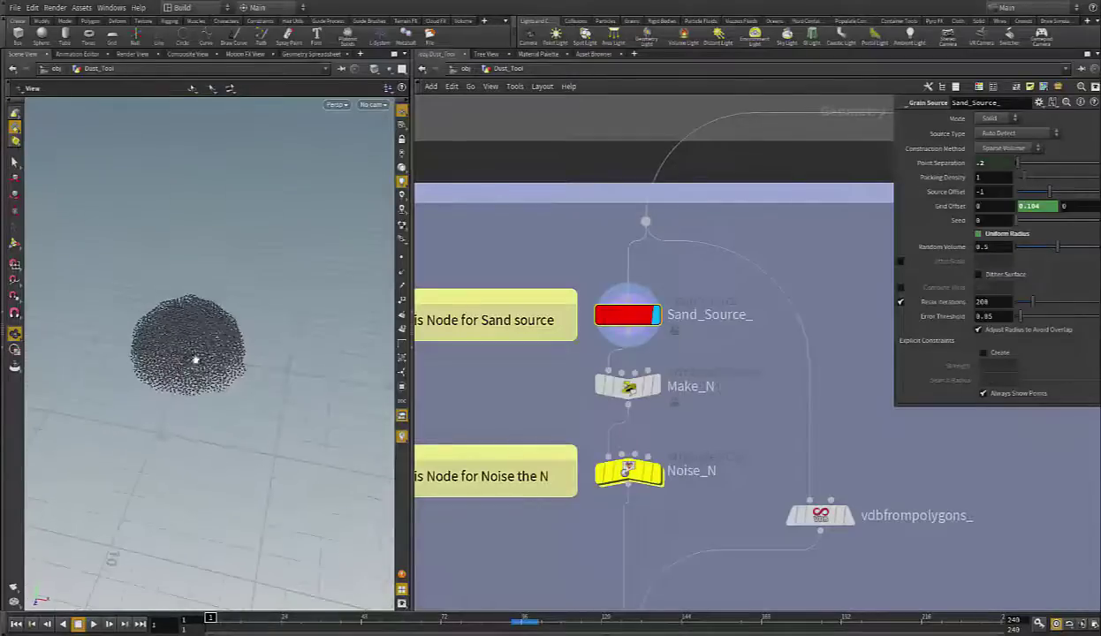
right_click_drag(308, 341, 237, 387)
mouse_move(237, 387)
left_mouse_down()
mouse_move(226, 368)
mouse_move(255, 385)
left_mouse_up()
middle_click_drag(329, 399, 302, 398)
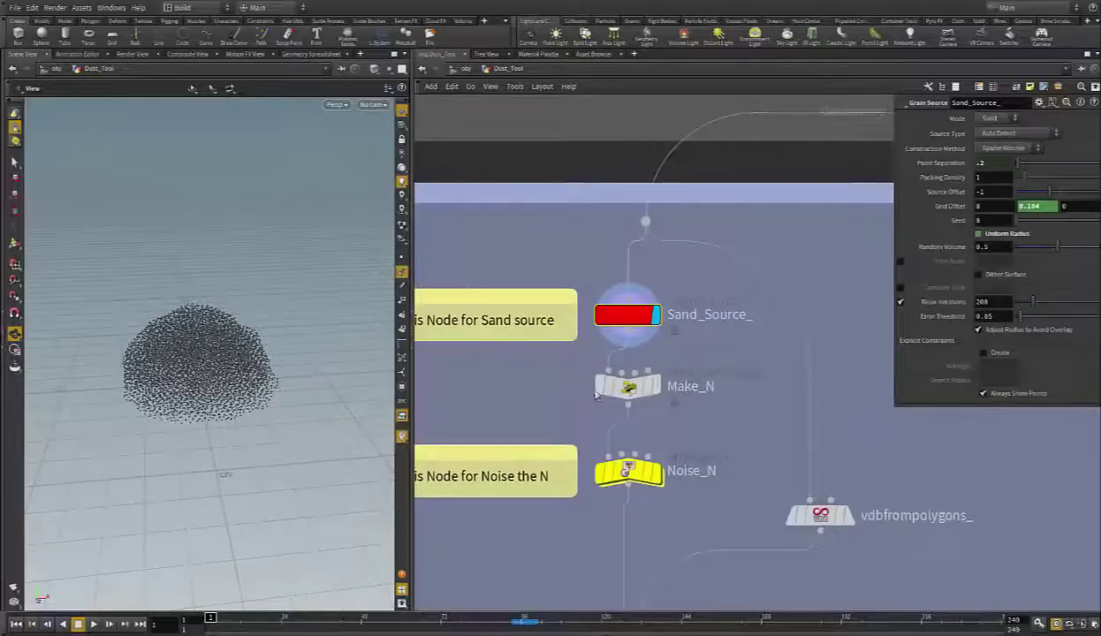
left_click(656, 389)
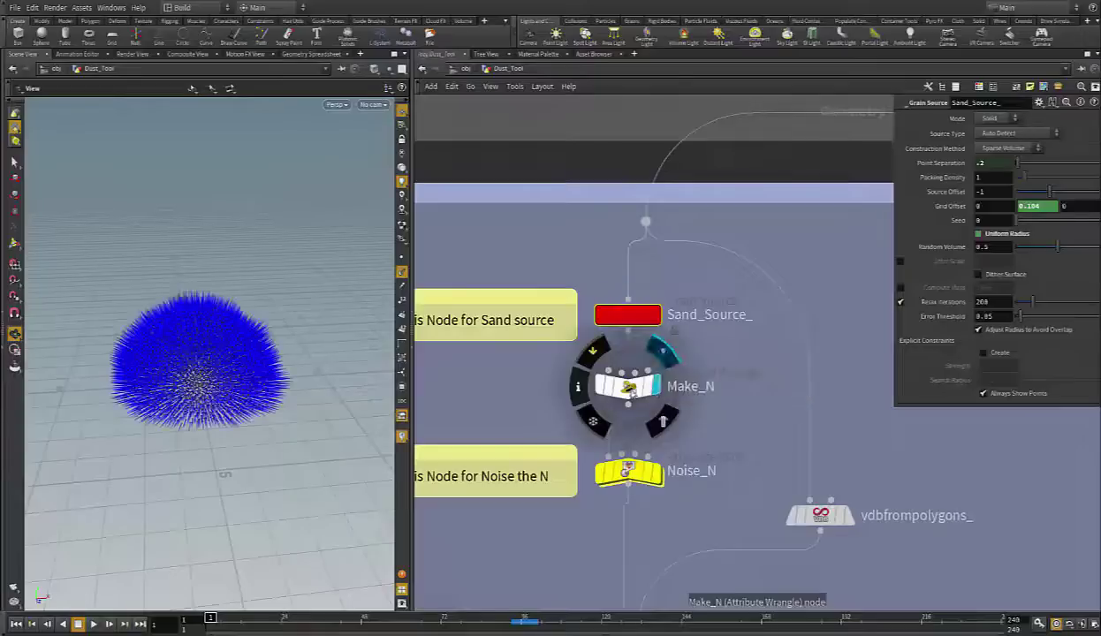
left_click(630, 387)
left_click_drag(74, 371, 160, 364)
Display the Noise_N node with its parameters and examine the noised normals from several angles
left_click(659, 473)
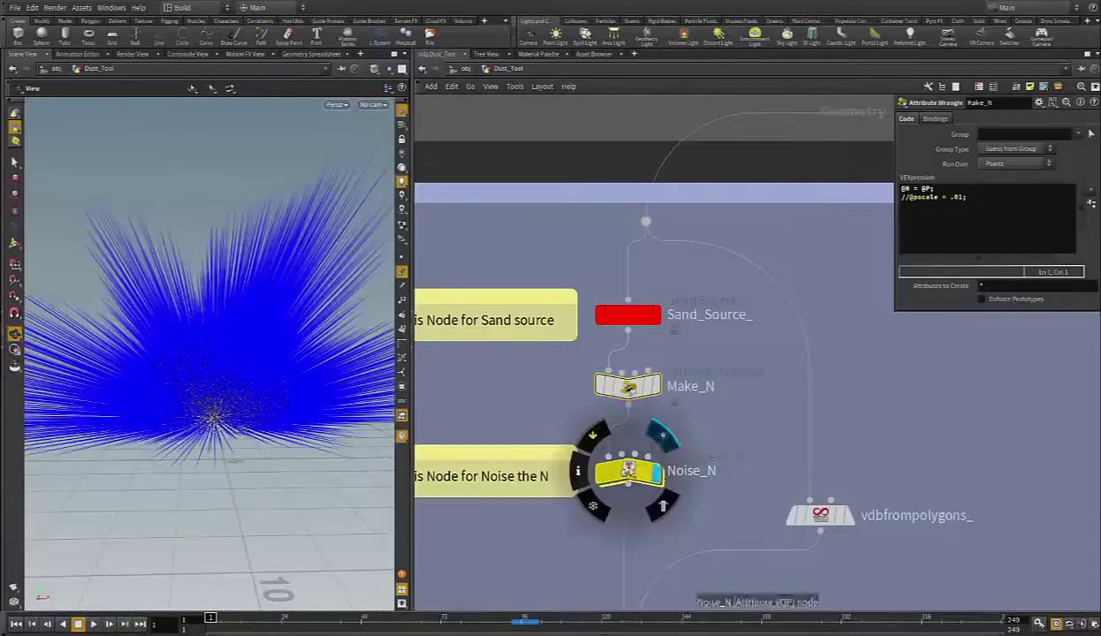
left_click(629, 471)
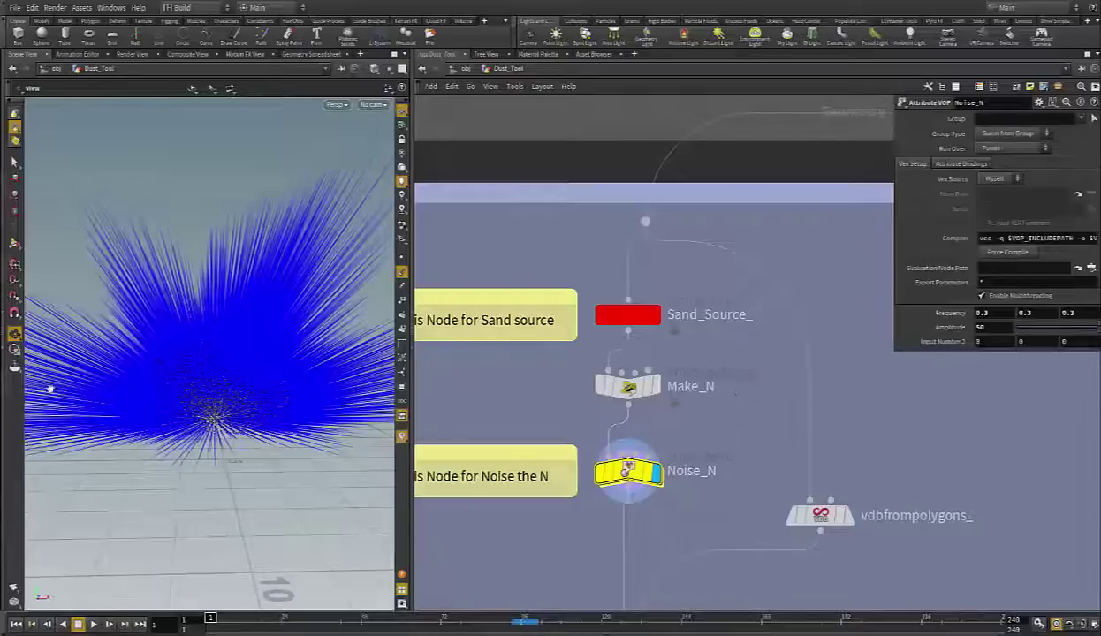
scroll(214, 374, "down", 6)
left_click_drag(243, 359, 139, 351)
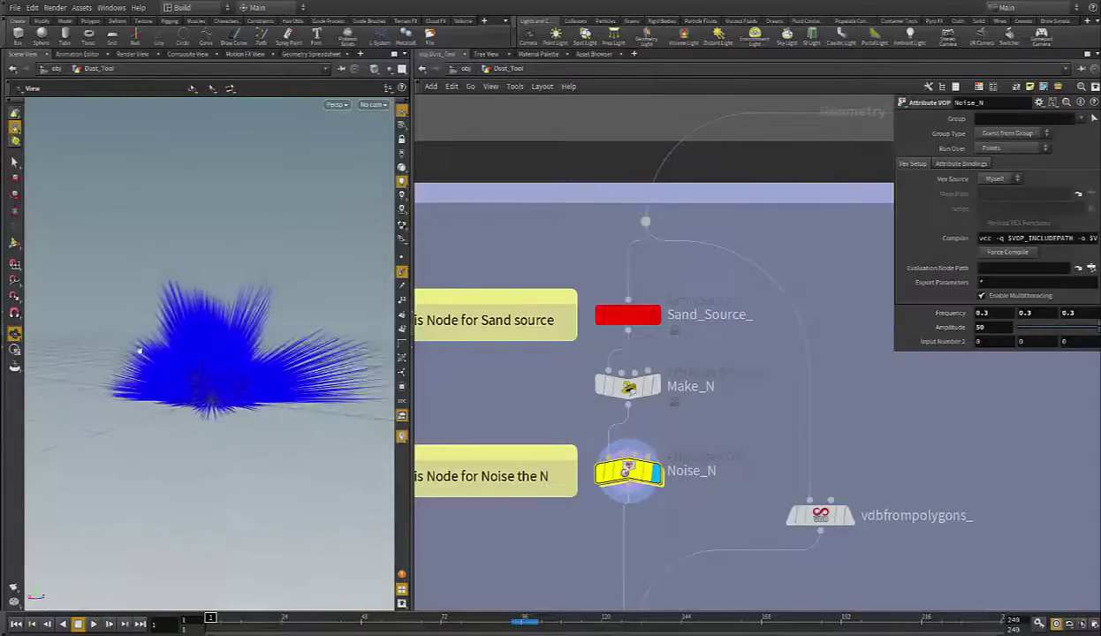
mouse_move(945, 316)
middle_mouse_down()
mouse_move(981, 316)
mouse_move(947, 316)
mouse_move(947, 326)
mouse_move(981, 327)
mouse_move(947, 325)
middle_mouse_up()
left_click_drag(203, 323, 302, 361)
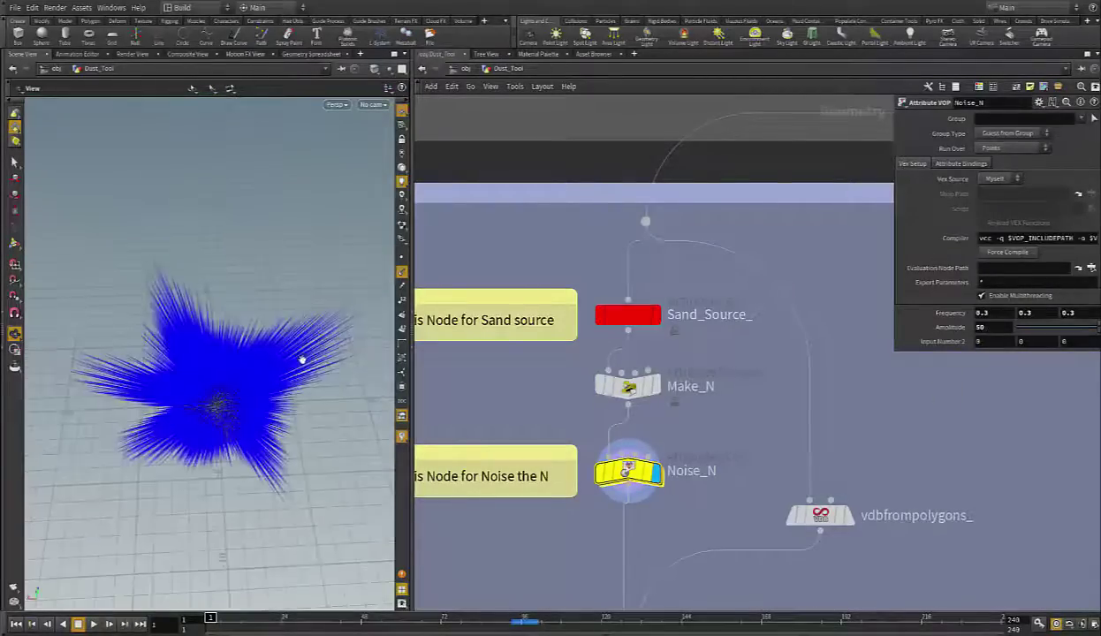
right_click_drag(302, 361, 236, 418)
left_click_drag(236, 418, 246, 379)
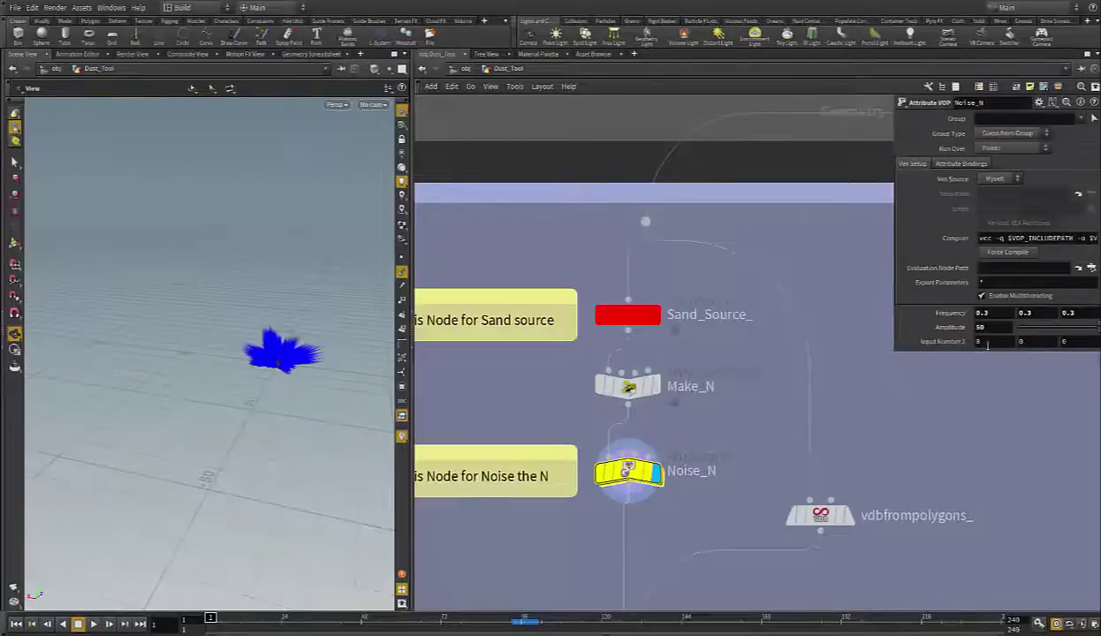
Try offsetting the Noise_N pattern with a first Input Number 2 value of 40.3 and reset it to 0
middle_click_drag(987, 343, 987, 344)
middle_click_drag(879, 376, 40, 356)
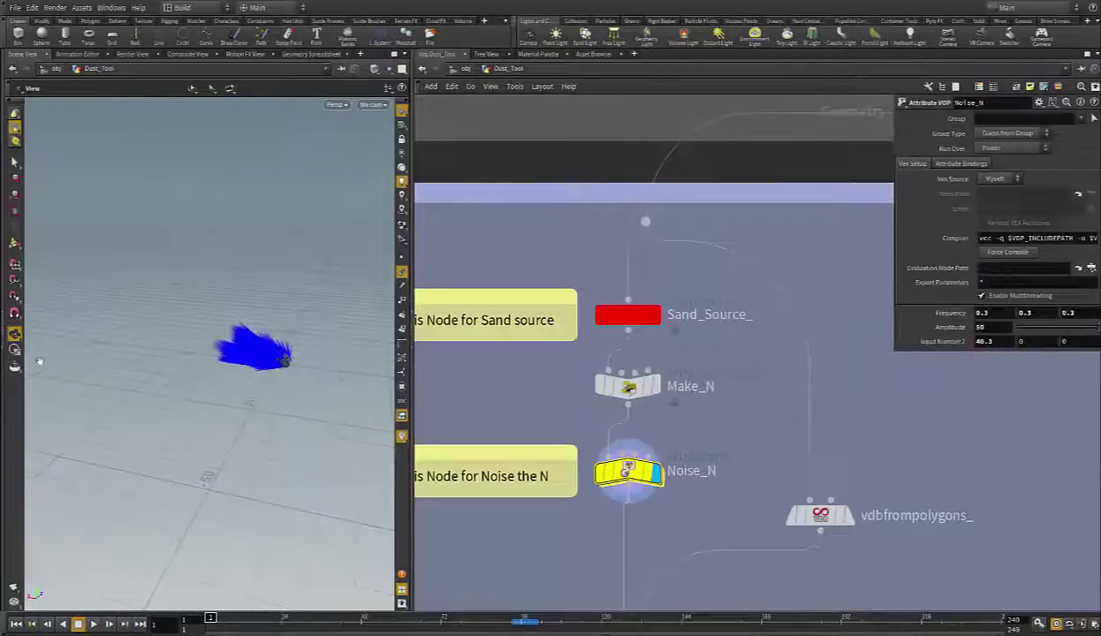
right_click_drag(221, 322, 450, 298)
middle_click_drag(221, 393, 26, 106)
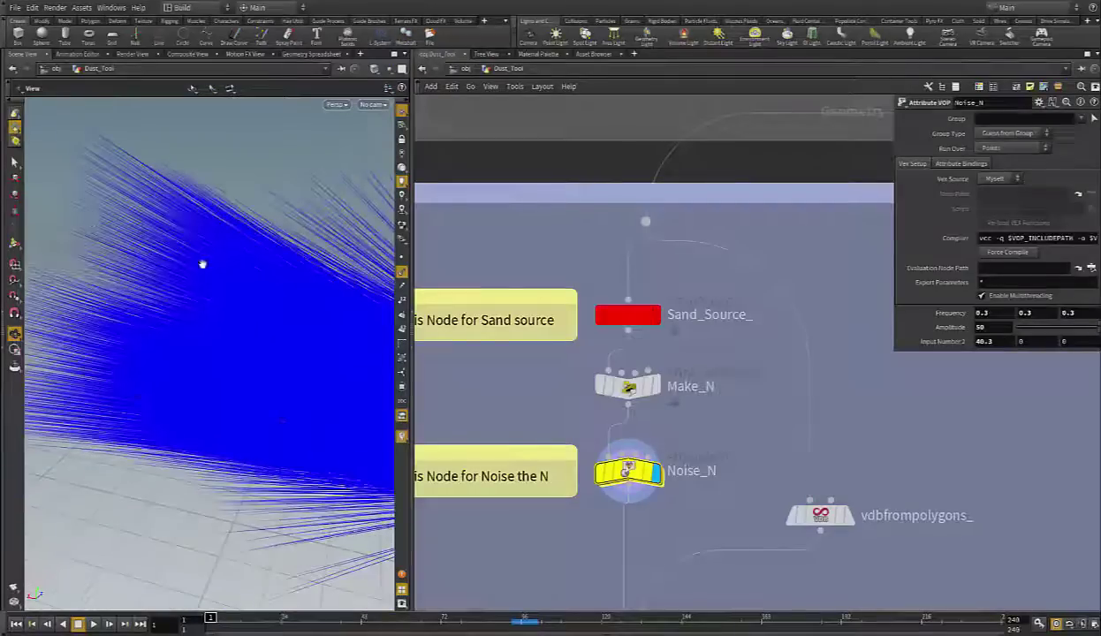
right_click_drag(202, 265, 150, 320)
middle_click_drag(215, 305, 199, 325)
right_click_drag(199, 324, 218, 316)
left_click_drag(218, 317, 231, 302, "alt")
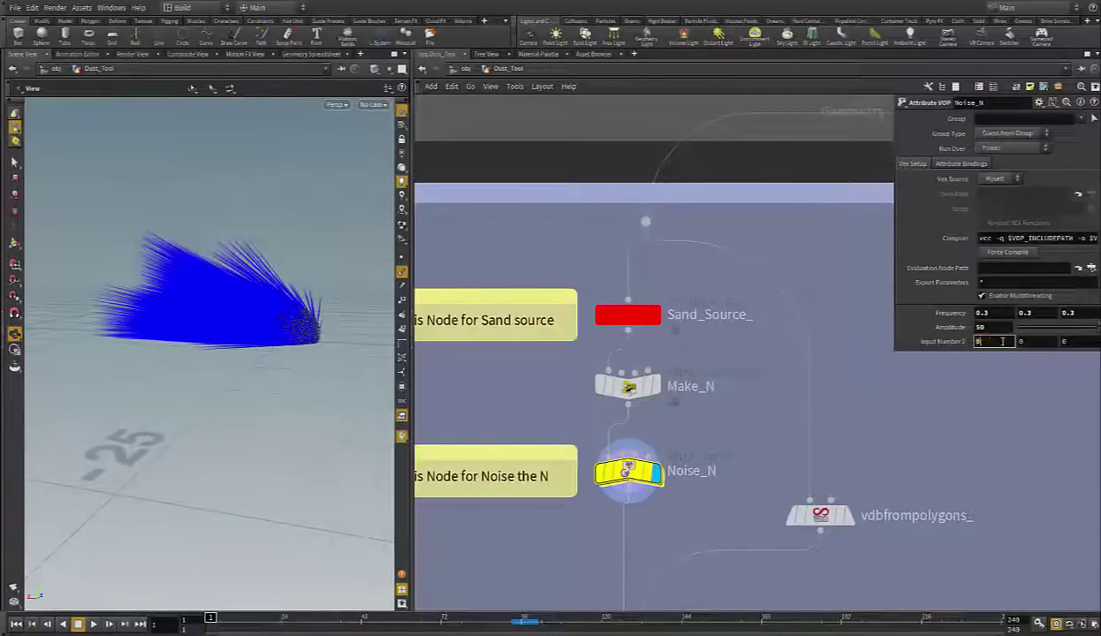
key("Return")
middle_click_drag(242, 299, 175, 279)
Display the Force_ramp node with point normals hidden and examine the point colours on the sand
middle_click_drag(746, 580, 704, 322)
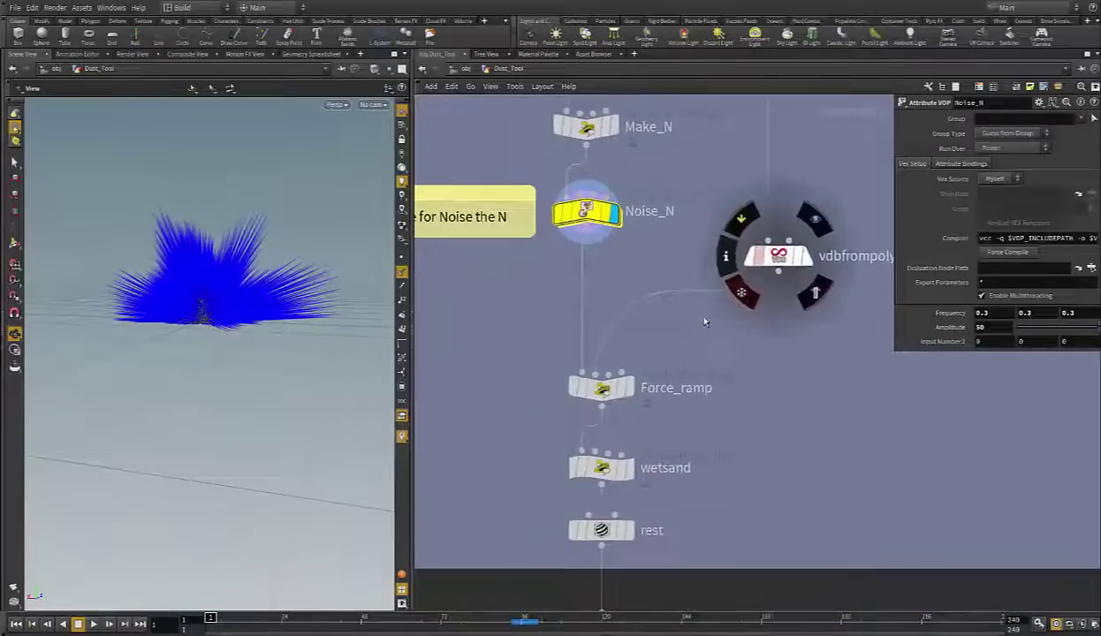
left_click(628, 388)
mouse_move(218, 316)
left_mouse_down()
mouse_move(228, 329)
mouse_move(232, 314)
left_mouse_up()
left_click(401, 273)
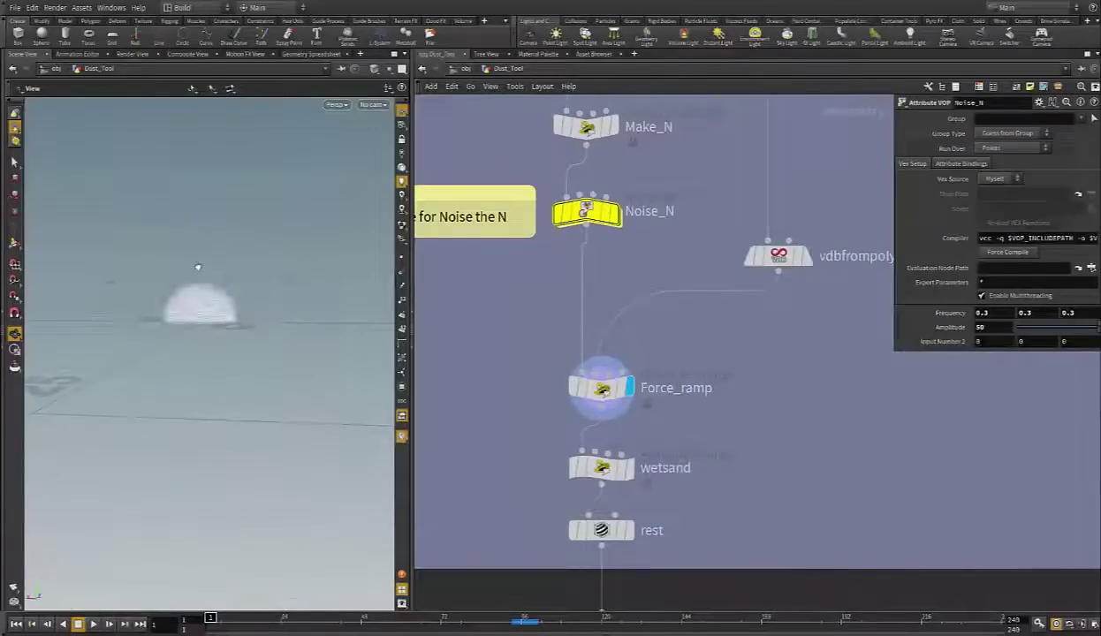
left_click_drag(196, 266, 196, 297)
scroll(210, 274, "up", 2)
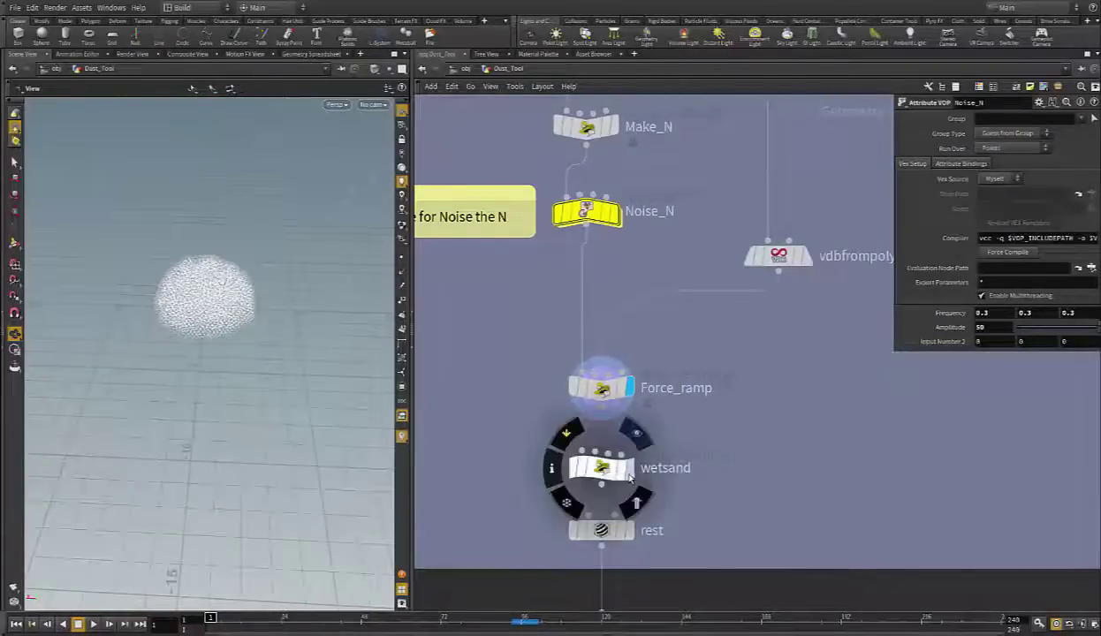
Display the wetsand node and the rest node below it to check the sand points
left_click(628, 468)
left_click(627, 530)
middle_click_drag(671, 597, 668, 391)
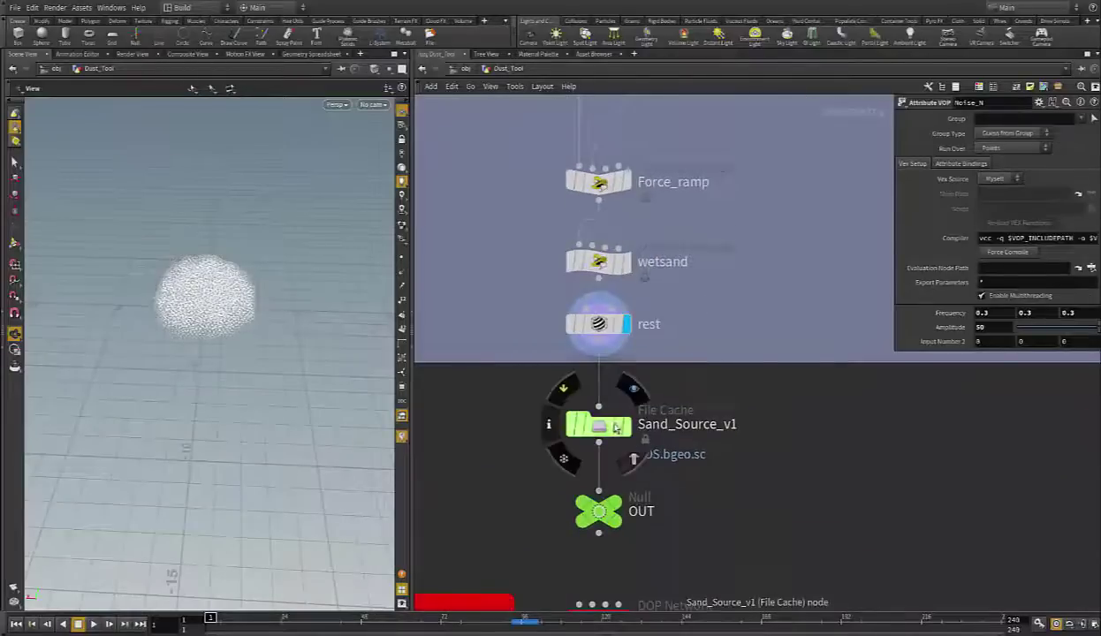
Display the Sand_Source_v1 file cache with its parameters, and then the OUT null below it
left_click(623, 425)
left_click(628, 428)
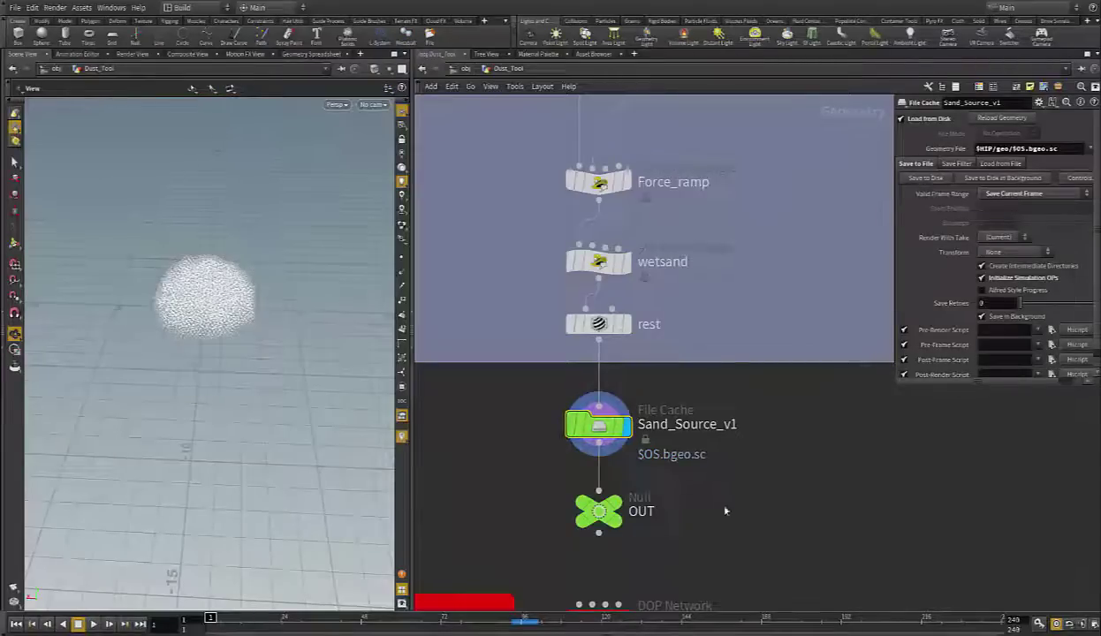
left_click(608, 511)
Show the Sand_Sim DOP network's parameters and view the sand source from a low side angle
middle_click_drag(657, 580, 643, 342)
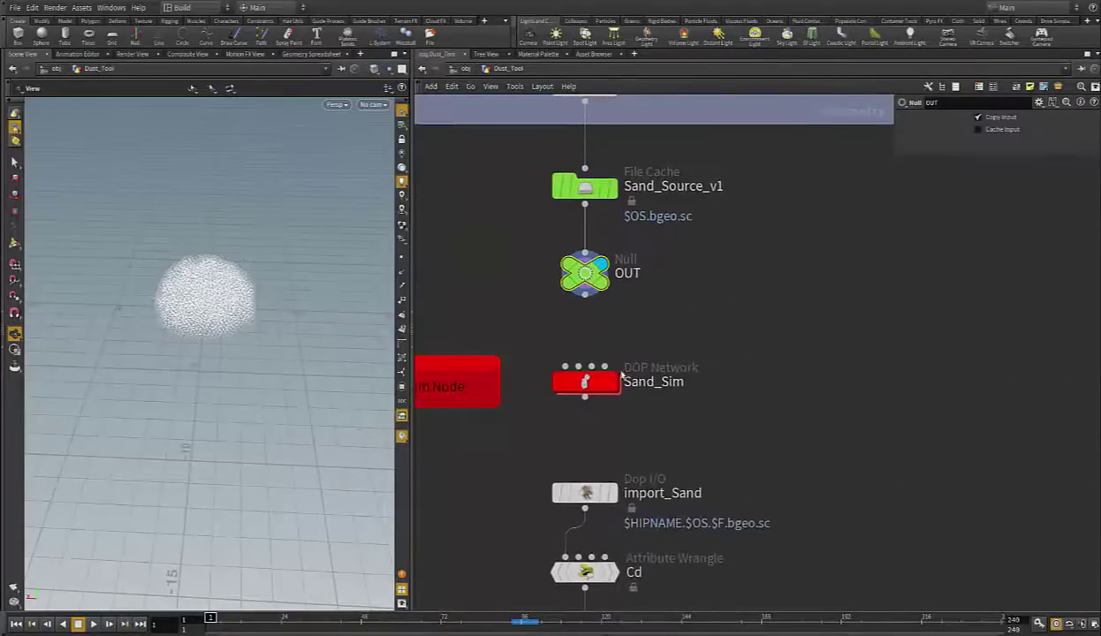
left_click(579, 387)
left_click_drag(227, 347, 180, 324)
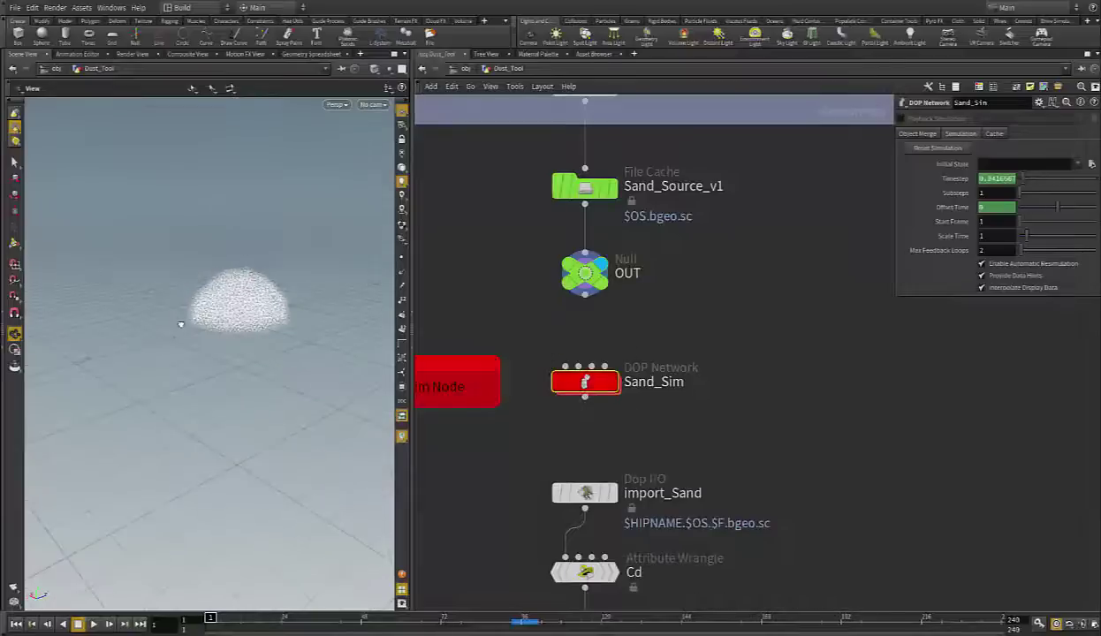
middle_click_drag(177, 325, 145, 392)
left_click_drag(163, 403, 165, 380)
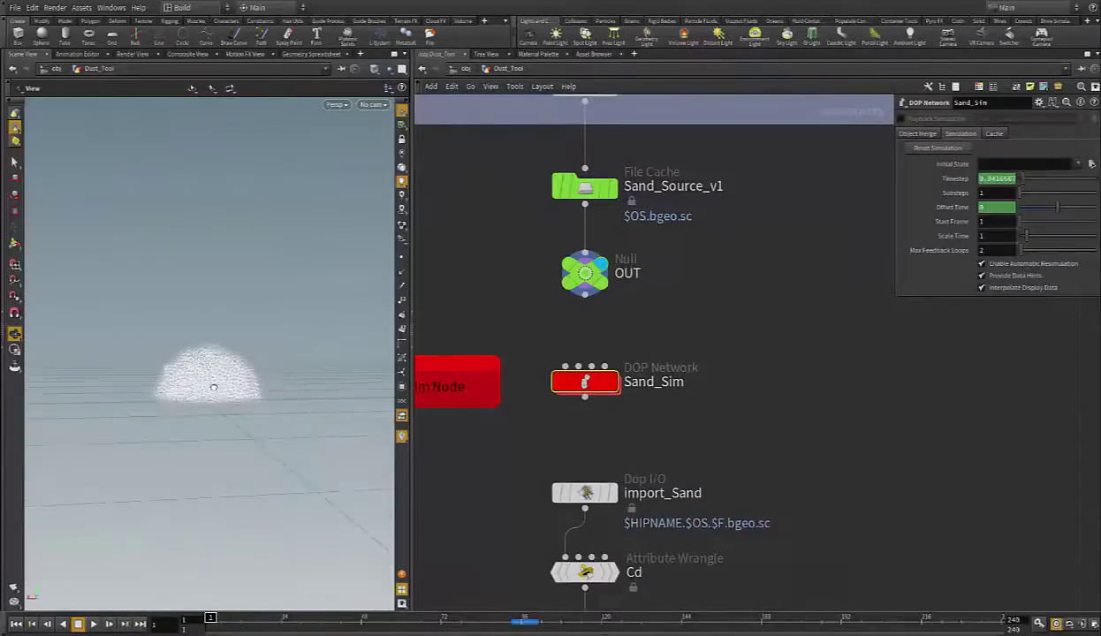
Enter the Sand_Sim network and inspect the parameters of its forces: popattract, popmetaballforce and V_Mult
double_click(584, 385)
scroll(580, 394, "down", 6)
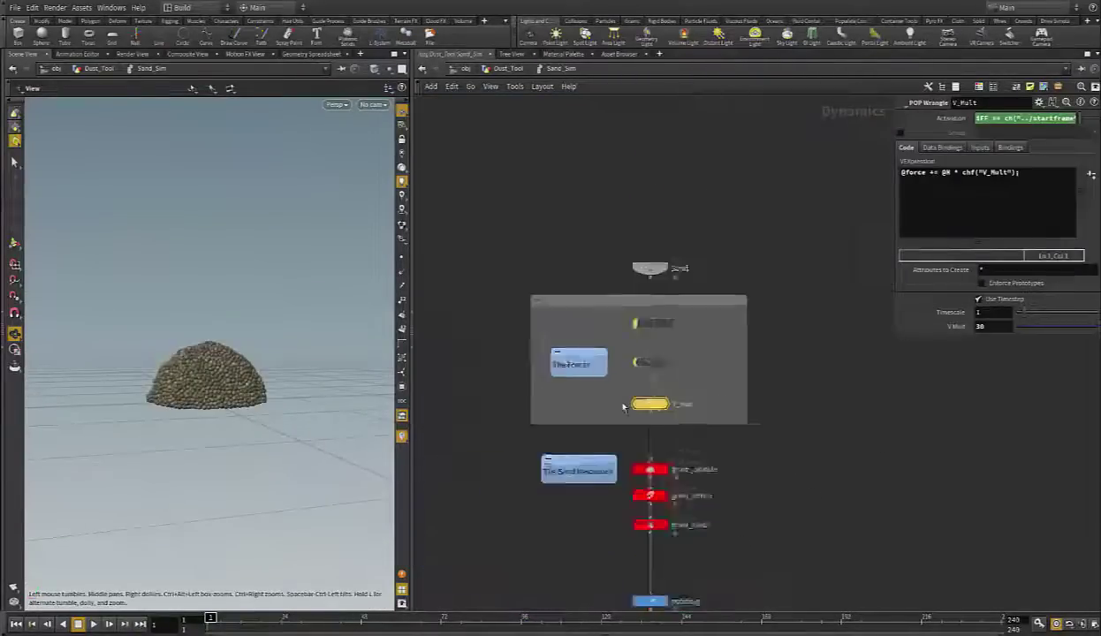
scroll(621, 412, "up", 5)
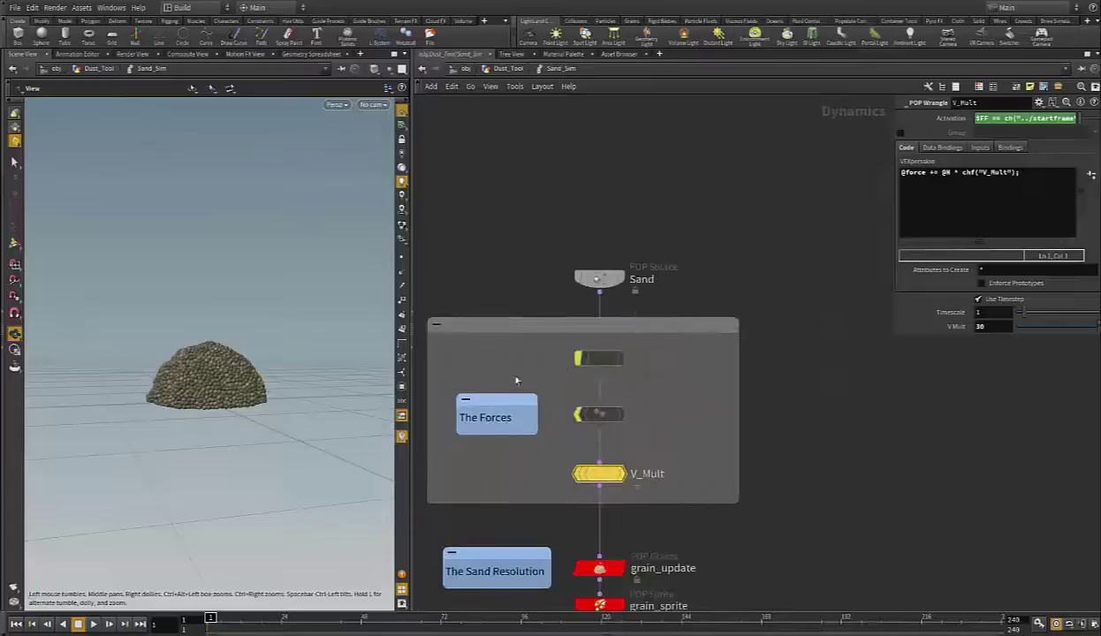
left_click(599, 358)
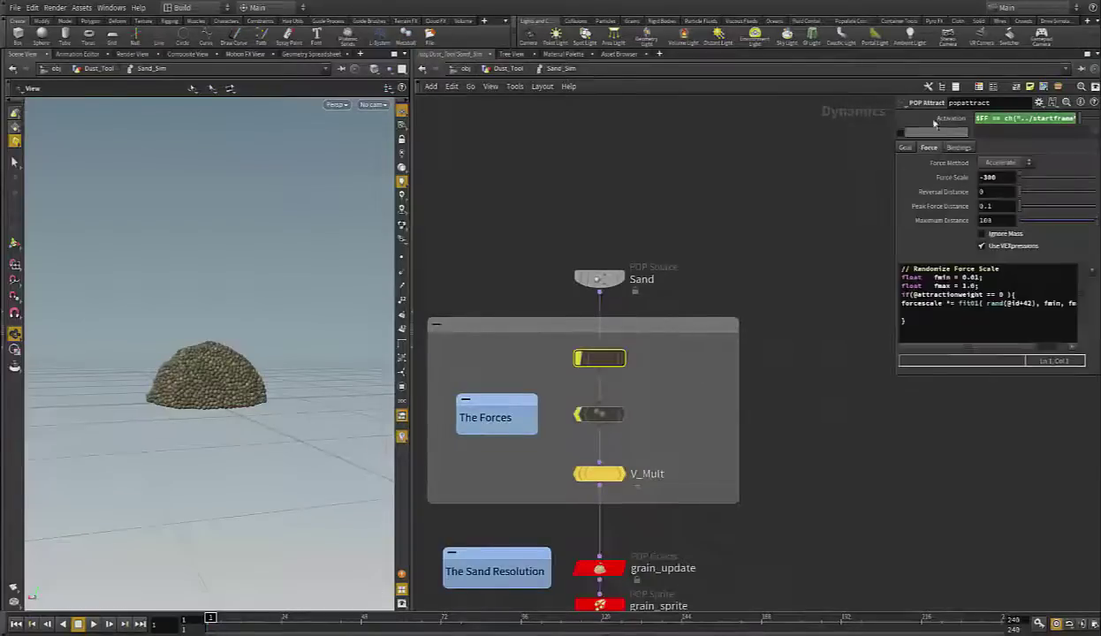
left_click(585, 414)
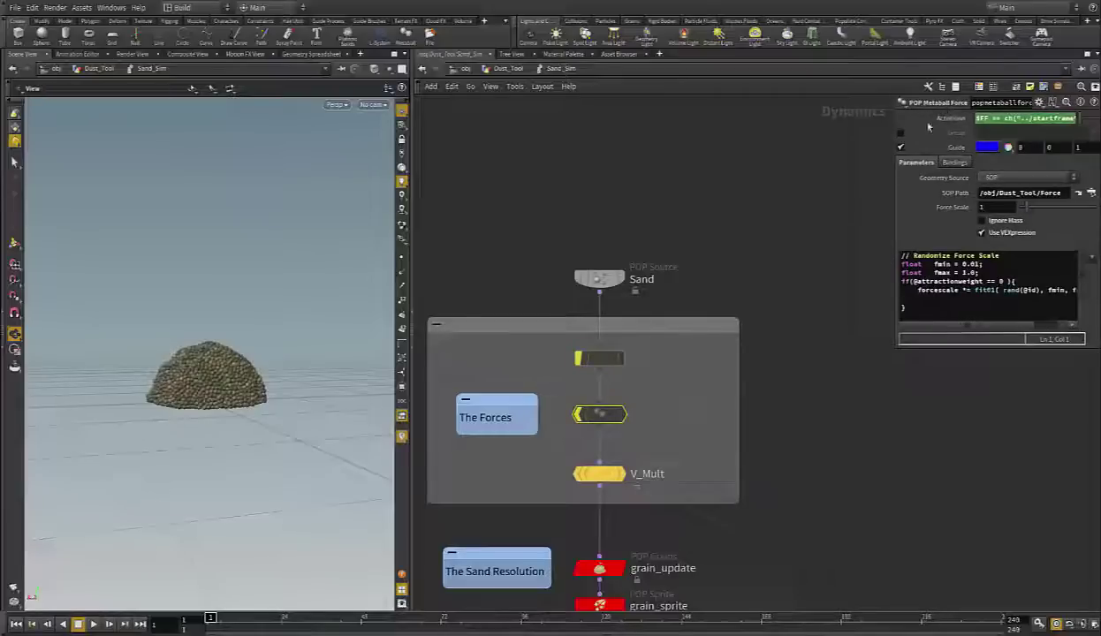
left_click(599, 475)
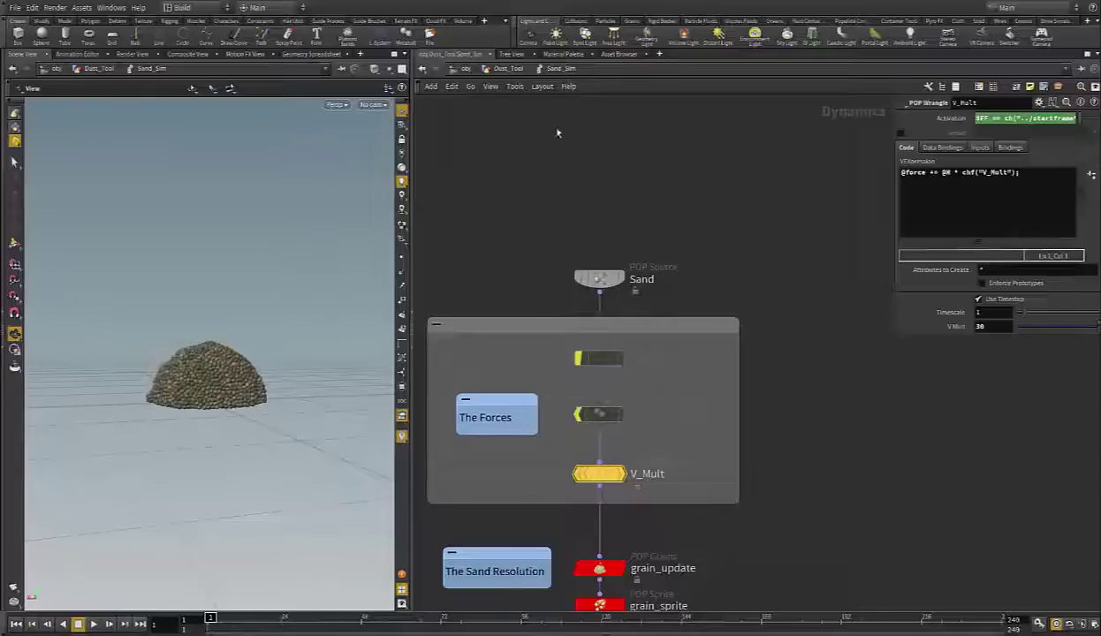
Return to the Dust_Tool network and show the Noise_N parameters again
left_click(502, 69)
middle_click_drag(495, 191, 518, 453)
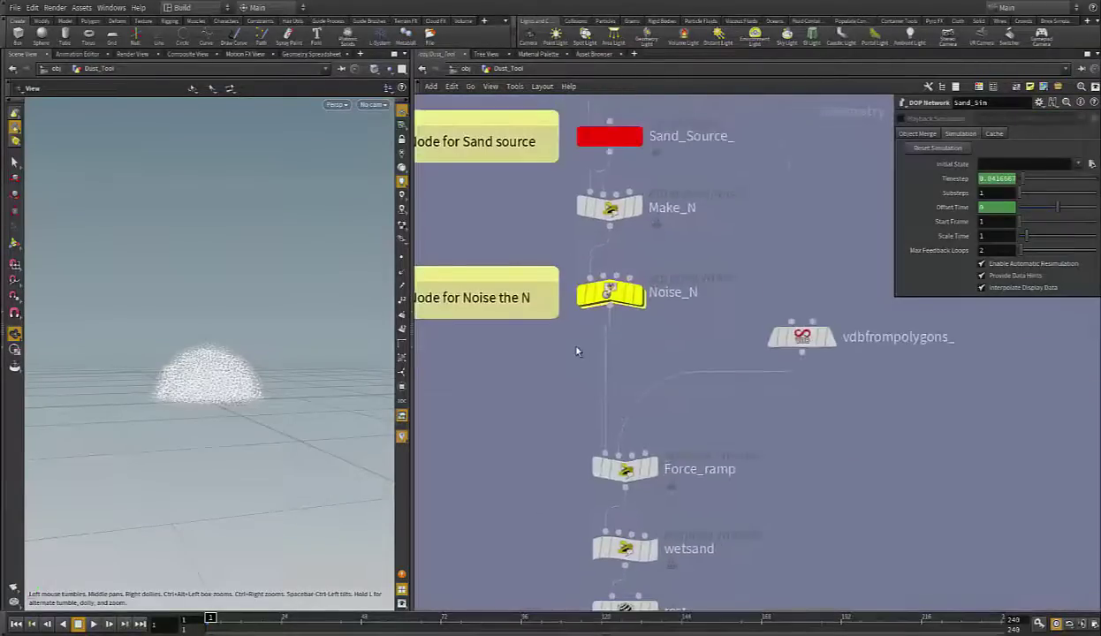
left_click(618, 293)
middle_click_drag(501, 458, 506, 256)
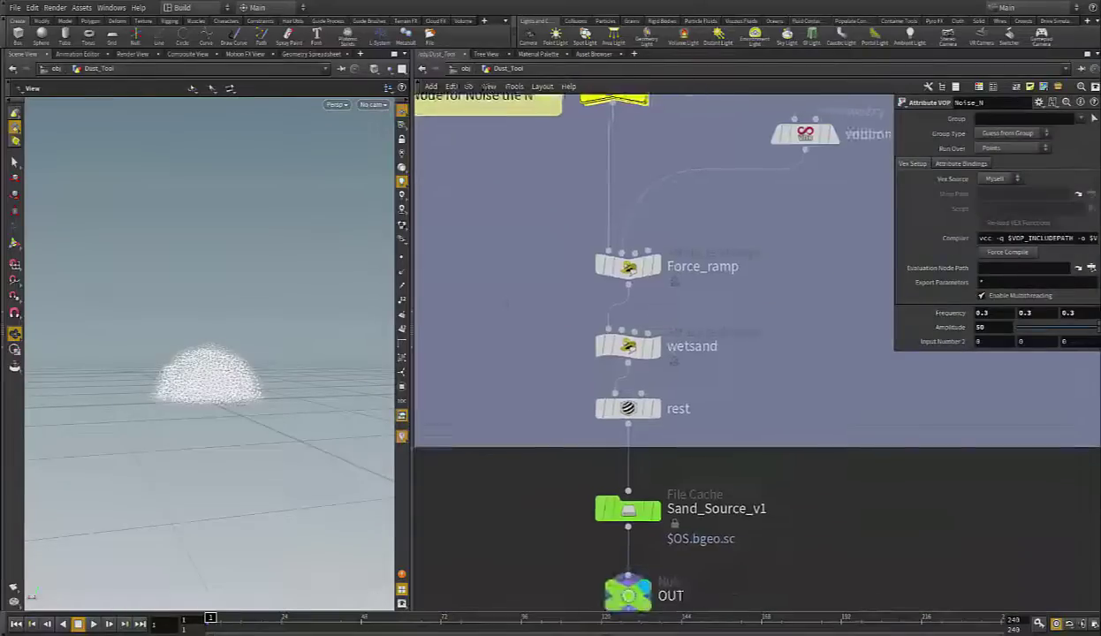
middle_click_drag(558, 464, 541, 364)
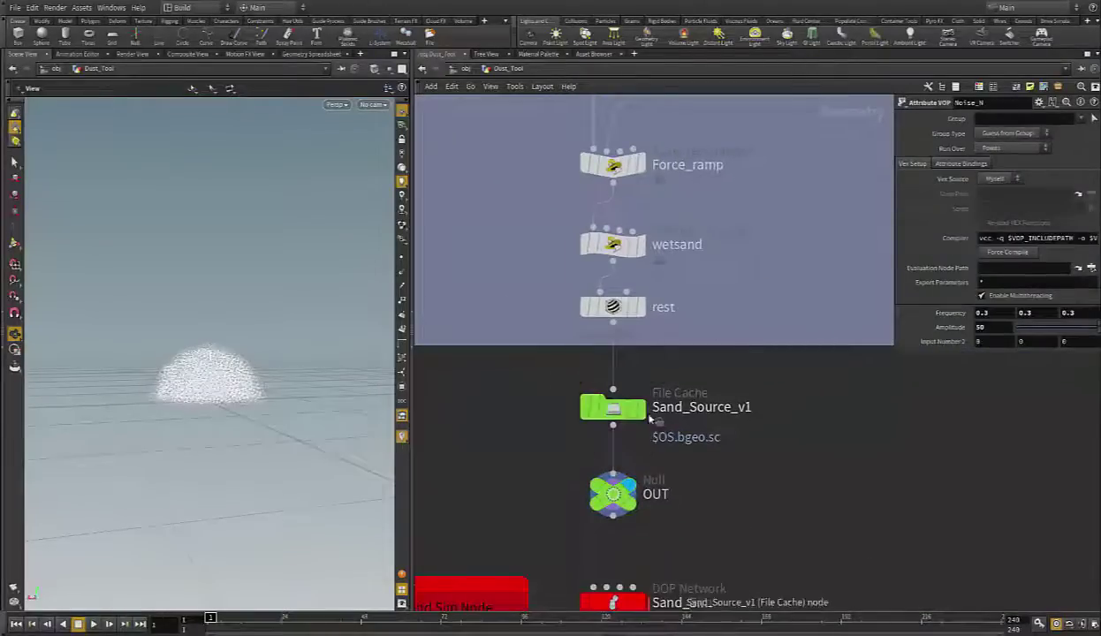
Display the Sand_Source_v1 cache, and switch the display to the Sand_Sim_v1 file cache with its parameters shown
left_click(612, 419)
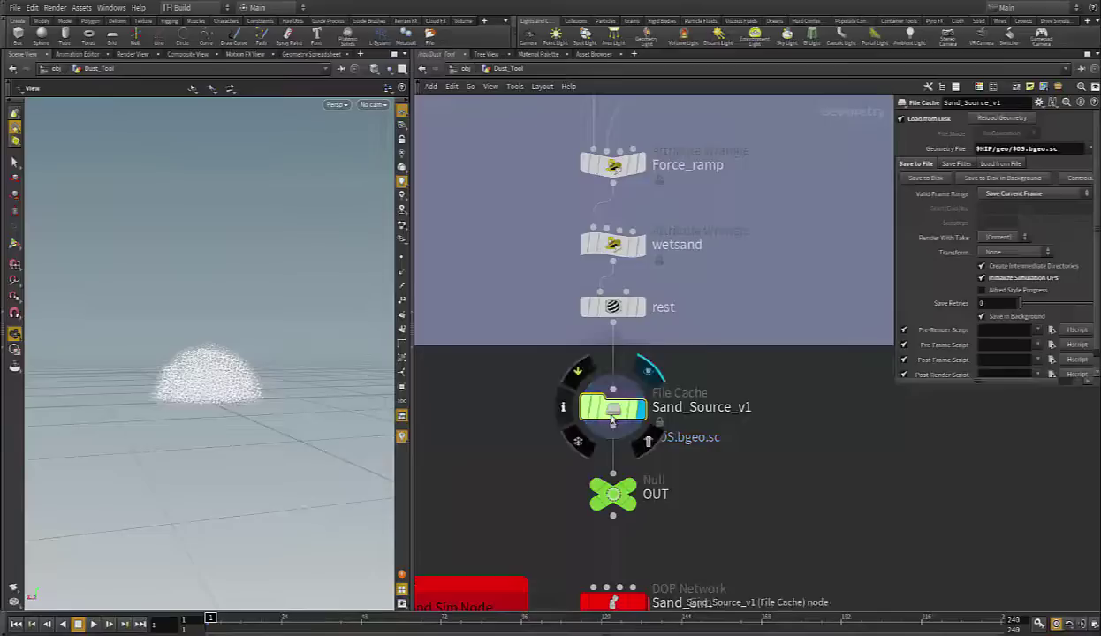
middle_click_drag(654, 601, 652, 374)
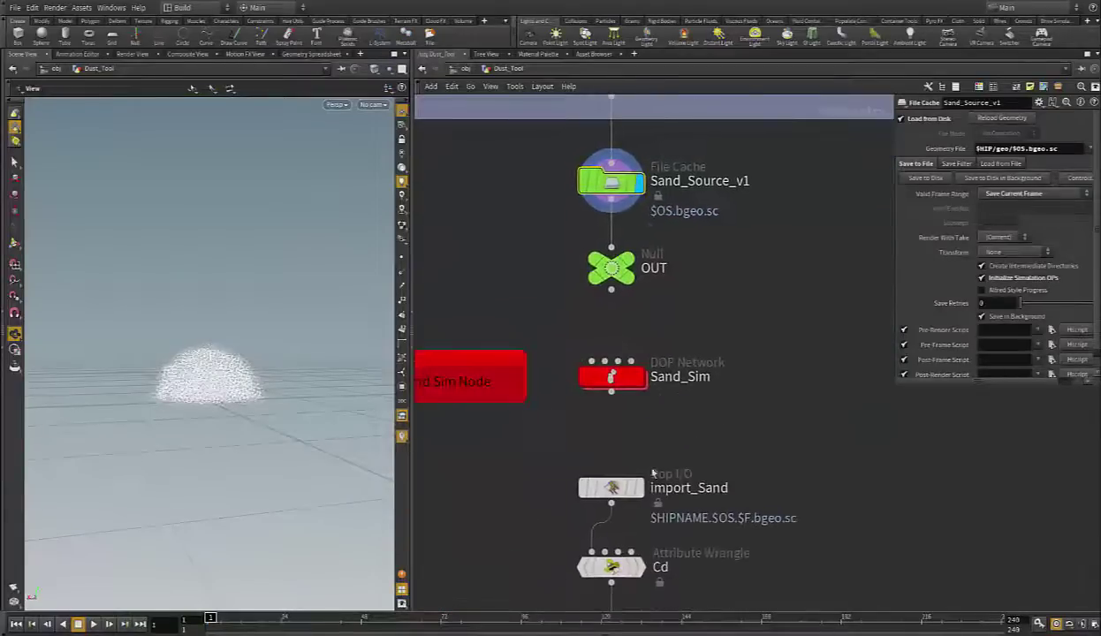
scroll(652, 474, "down", 5)
left_click(638, 437)
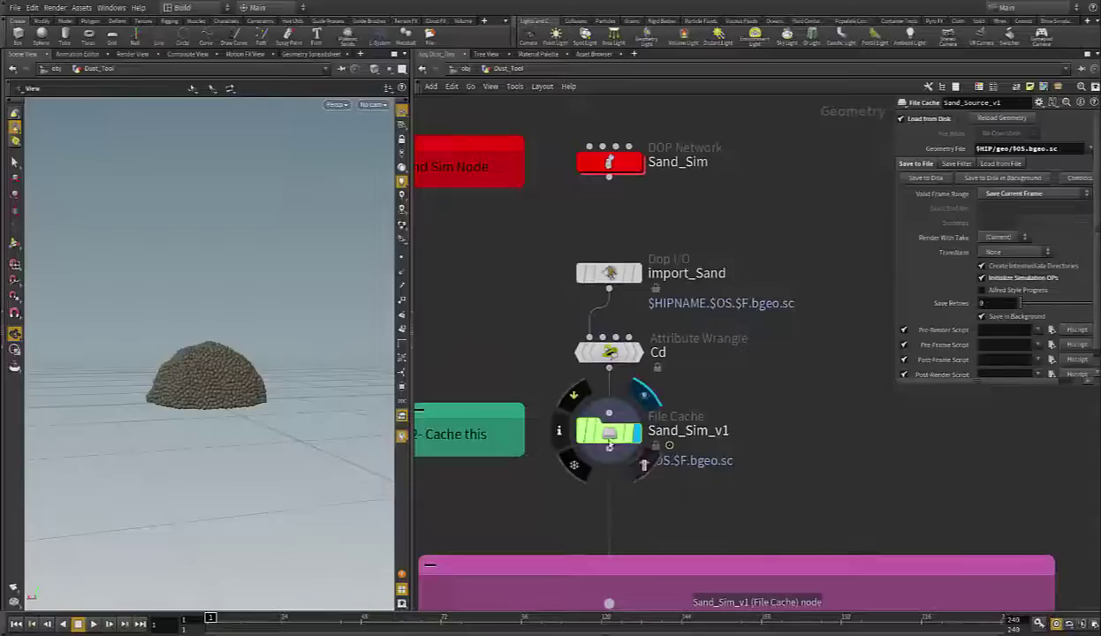
scroll(185, 450, "down", 3)
scroll(184, 450, "down", 1)
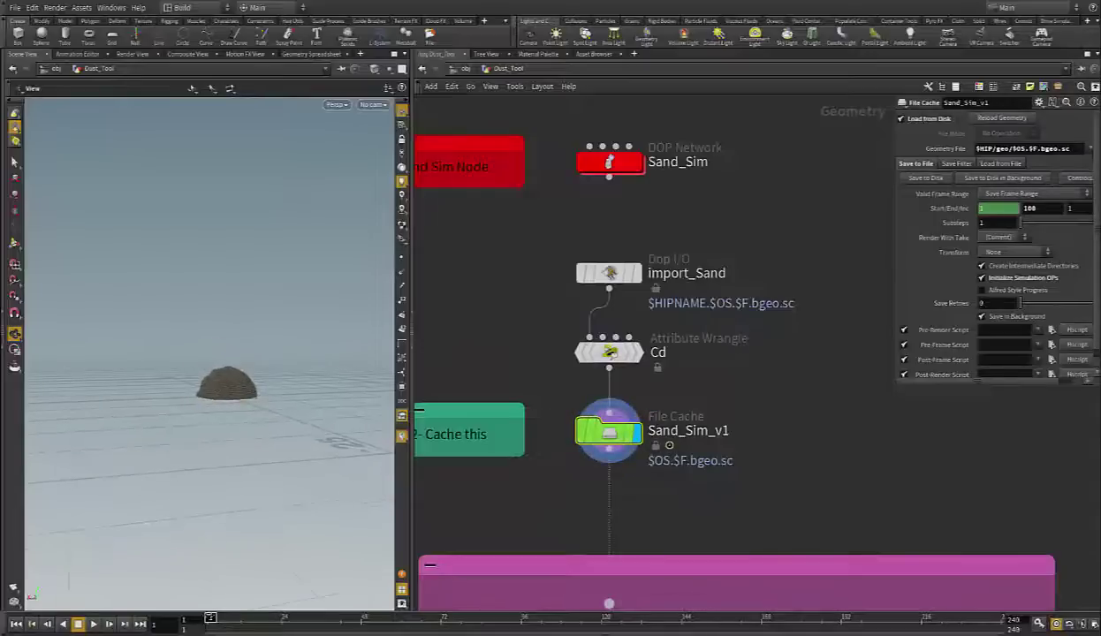
Scrub and play back the cached Sand_Sim_v1 simulation while viewing the sand burst, and rewind to frame 1
left_click_drag(212, 616, 255, 617)
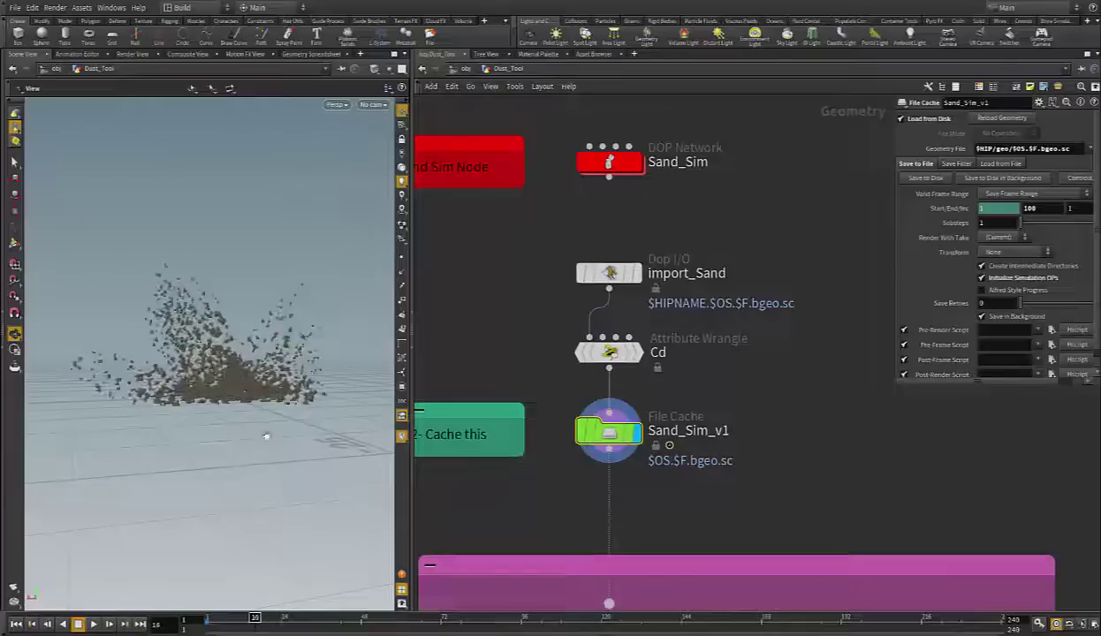
left_click_drag(239, 392, 277, 402, "alt")
key("Up")
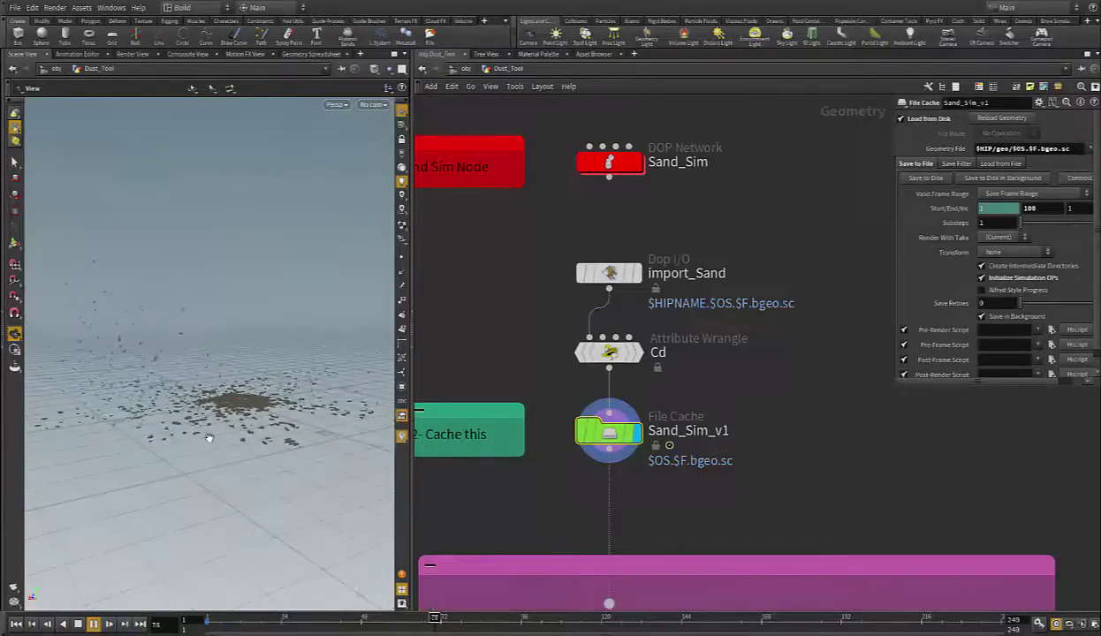
key("ctrl+Up")
key("Up")
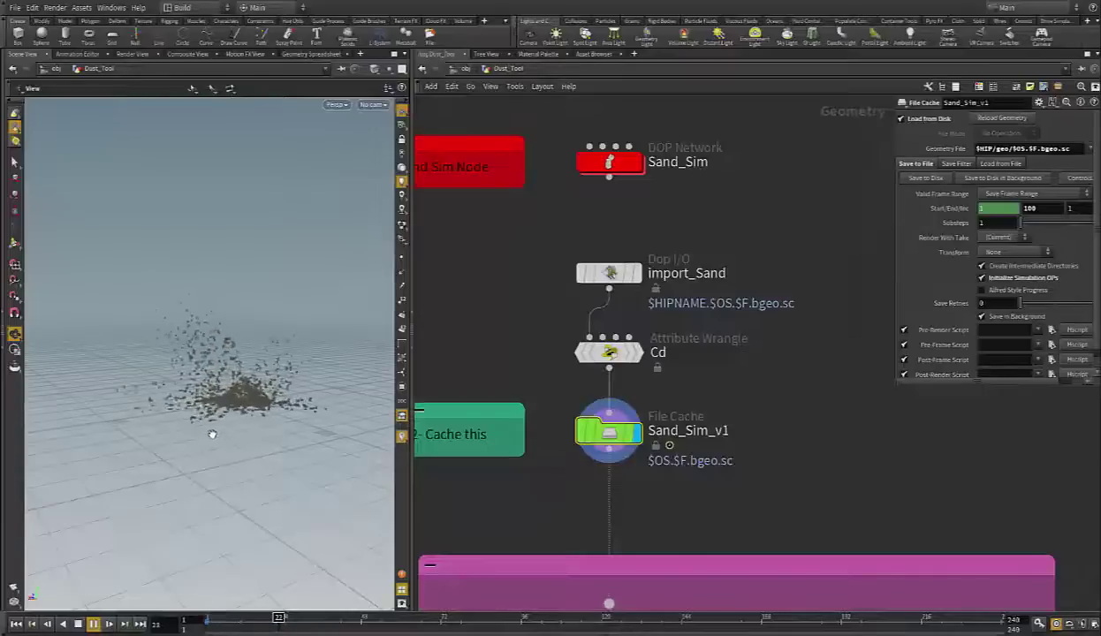
key("Up")
key("ctrl+Up")
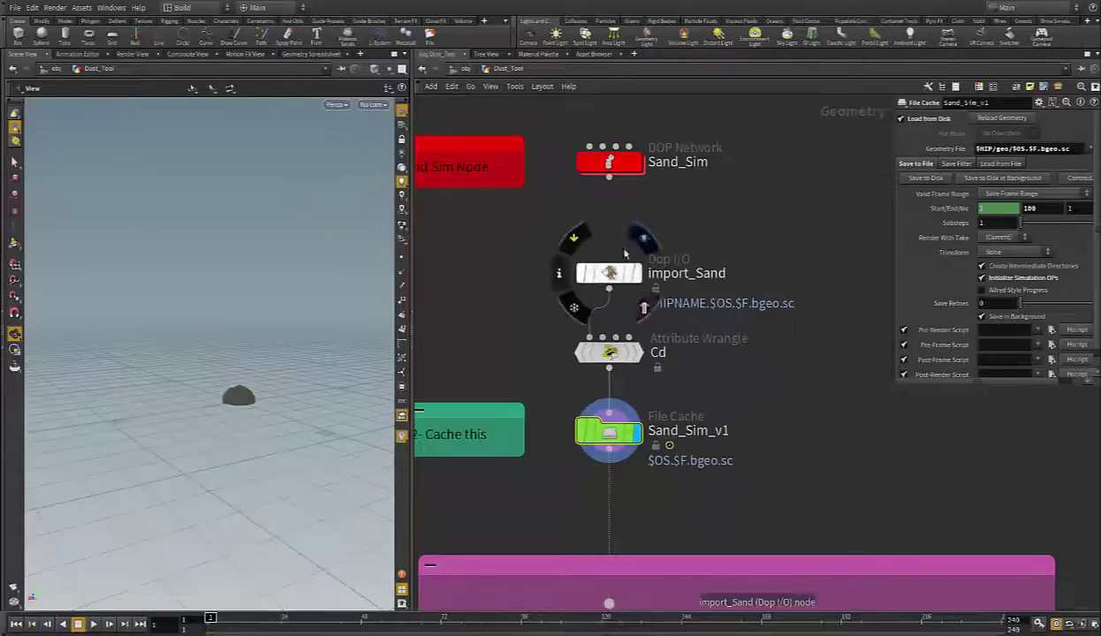
Inside Sand_Sim, bypass V_Mult and enable popattract as the only force, and play the simulation from frame 1
middle_click_drag(626, 203, 629, 318)
double_click(612, 278)
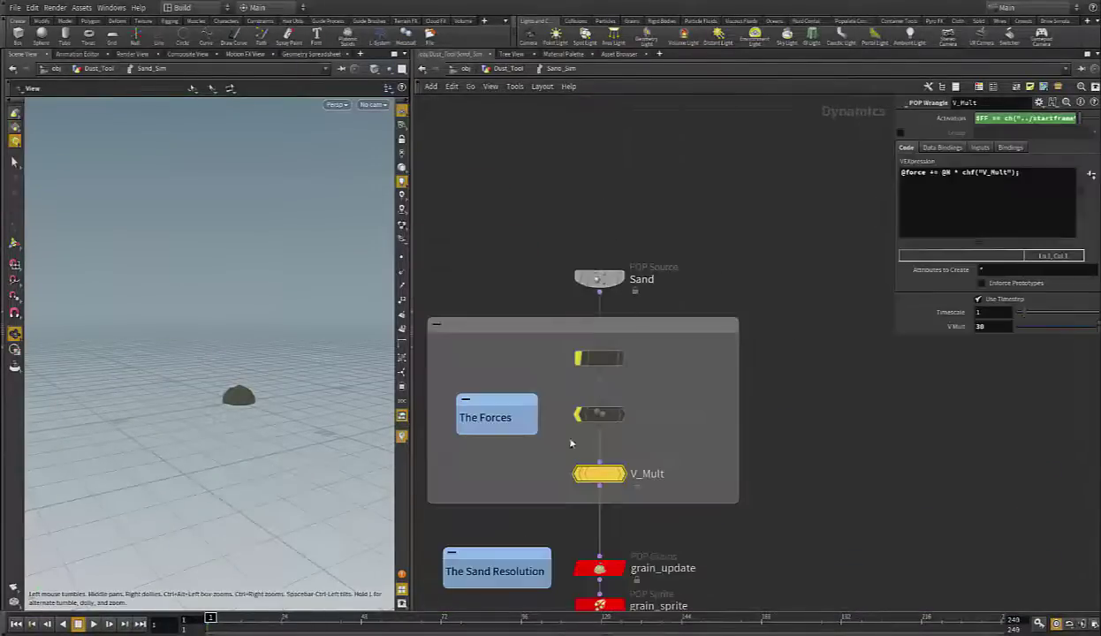
scroll(575, 448, "up", 4)
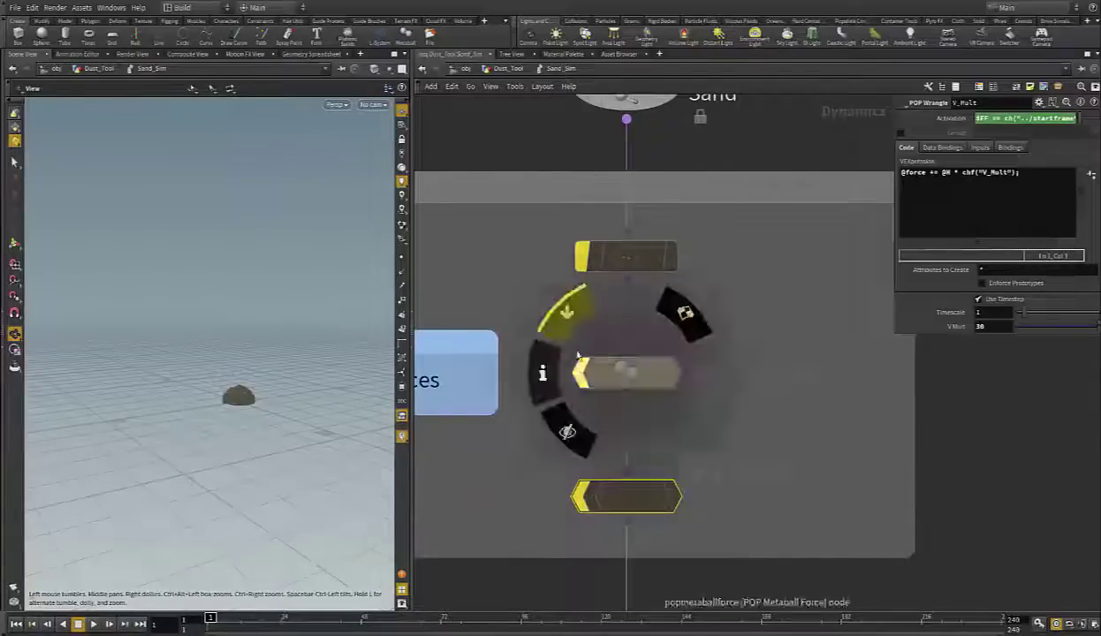
left_click(626, 256)
key("Up")
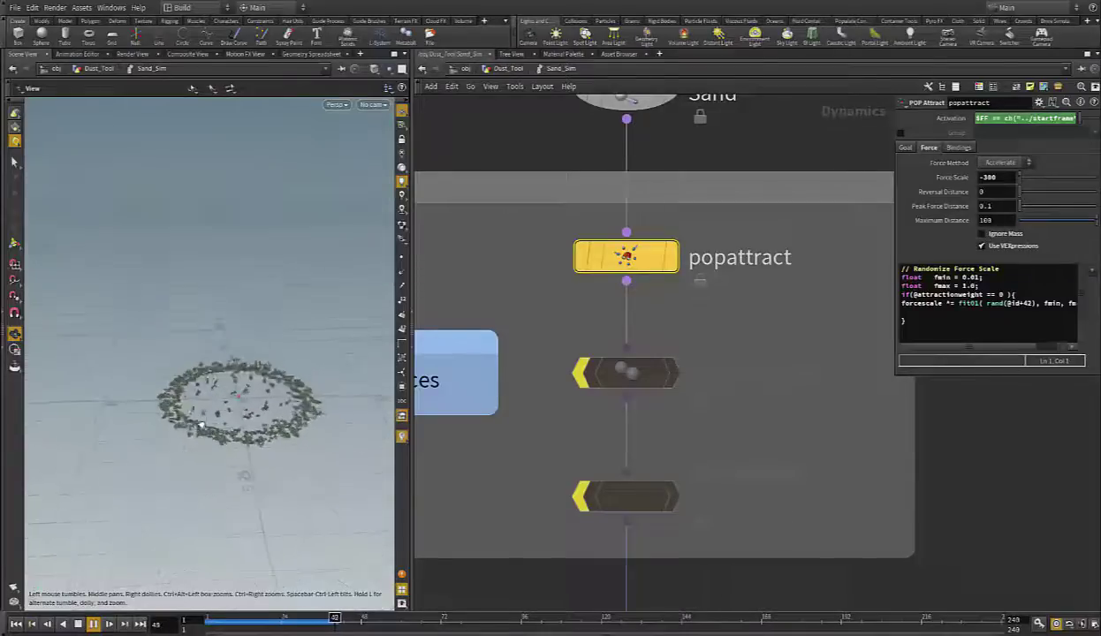
key("ctrl+Up")
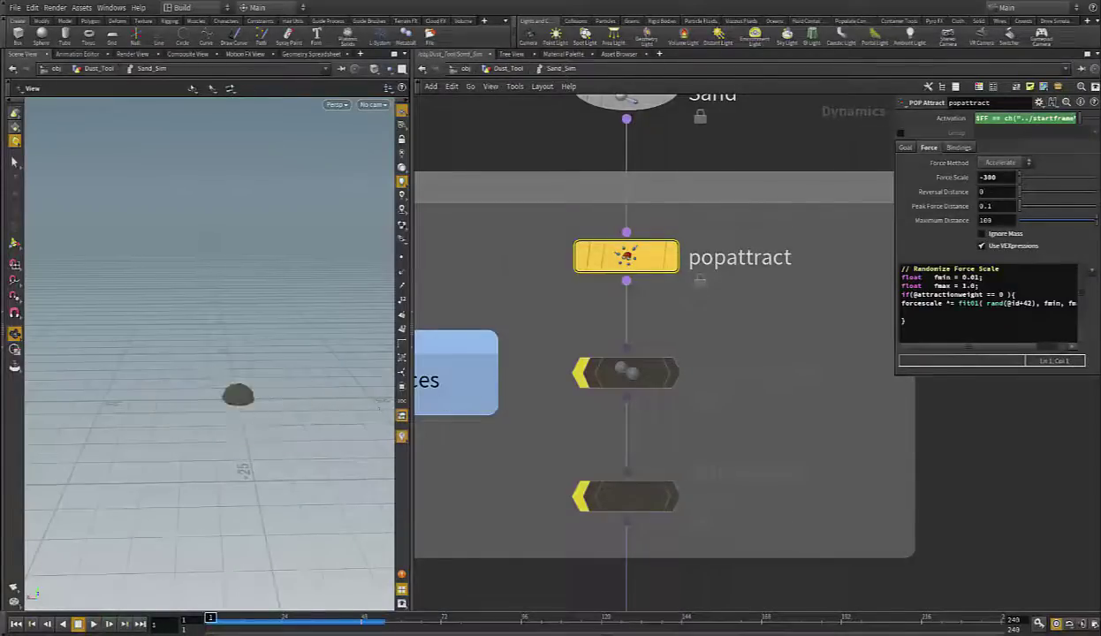
Switch the active force from popattract to popmetaballforce, and play the simulation from frame 1 while viewing it from the side
mouse_move(634, 257)
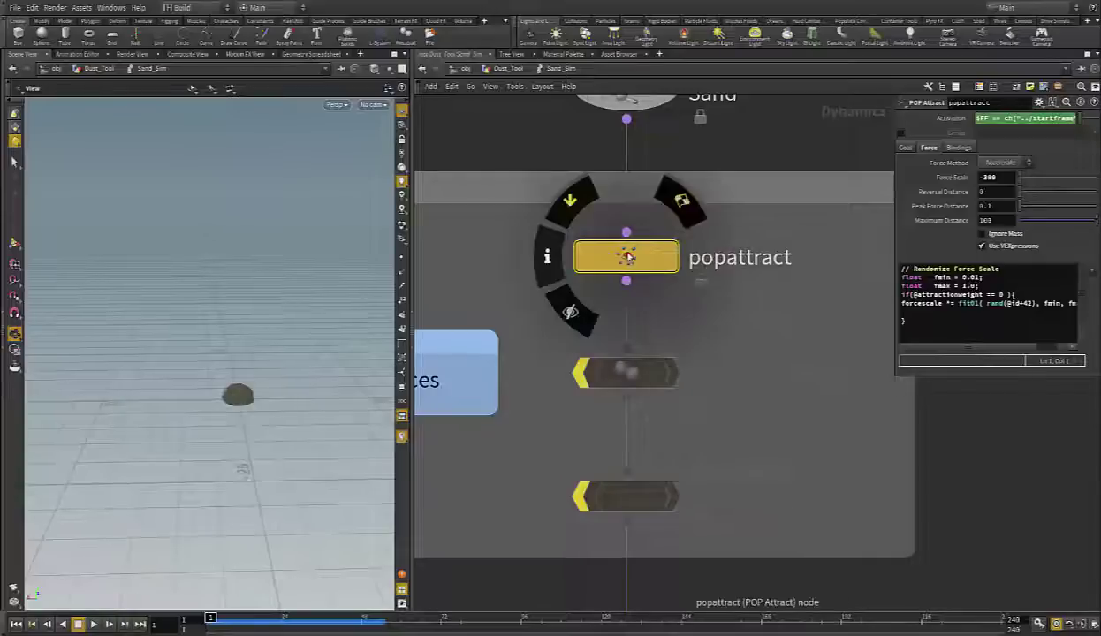
left_click(583, 375)
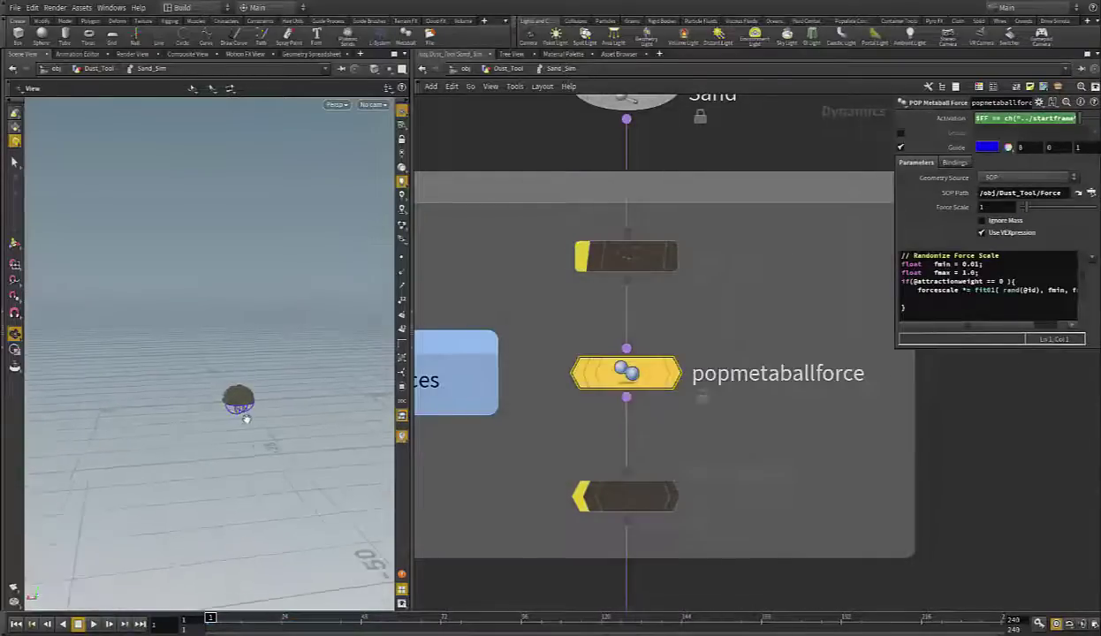
key("Up")
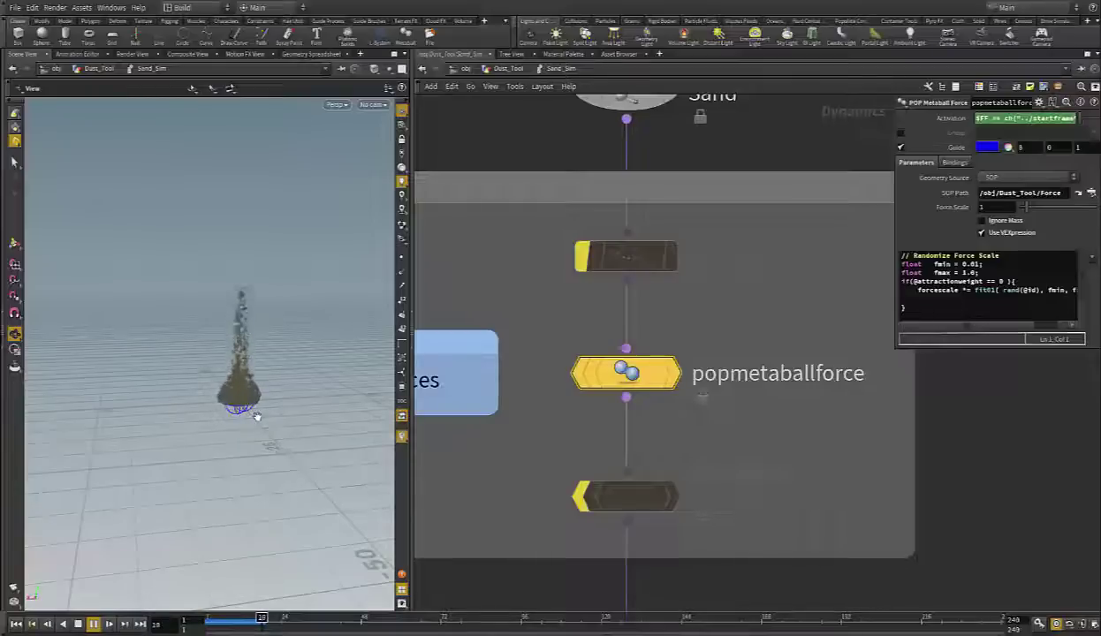
left_click_drag(247, 417, 290, 413)
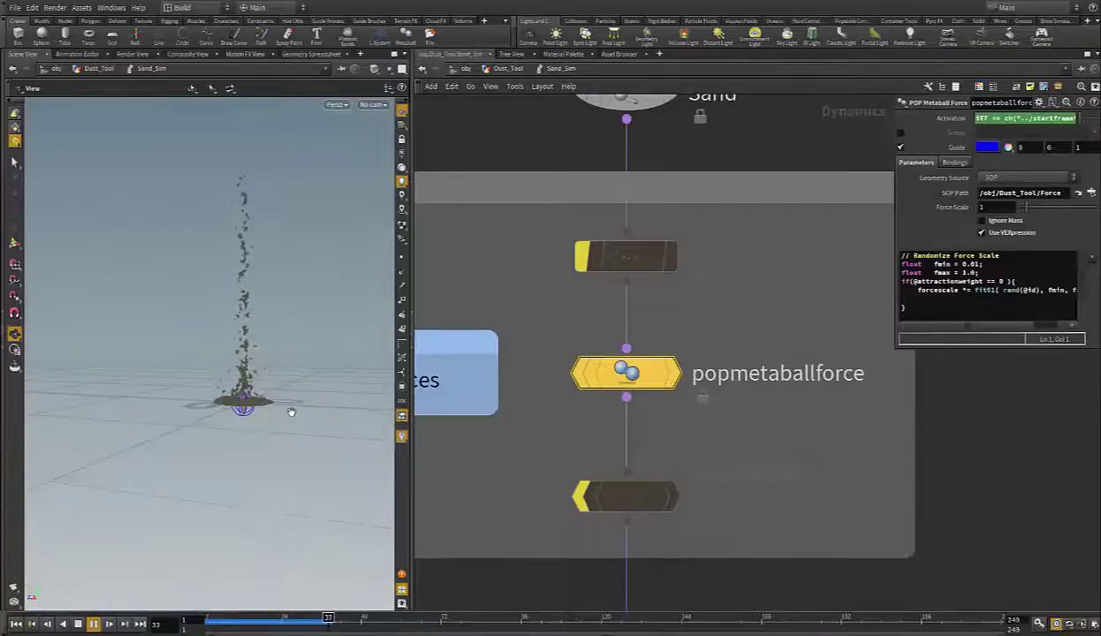
key("ctrl+Up")
Return to the Dust_Tool network, find the metaball force group and show the force node's parameters
left_click(507, 71)
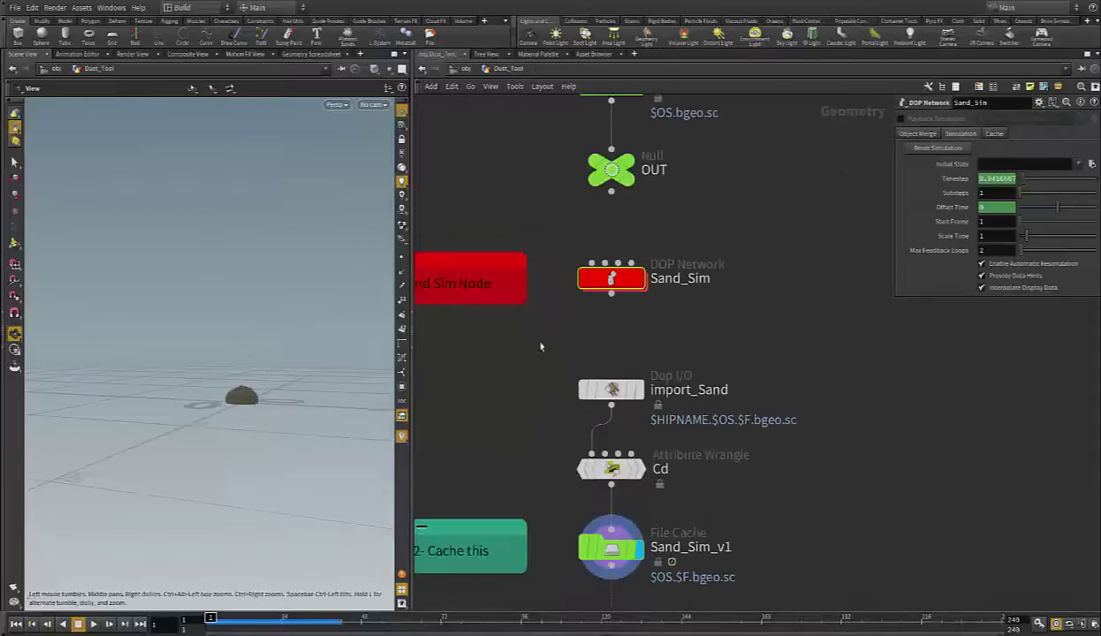
scroll(483, 419, "down", 5)
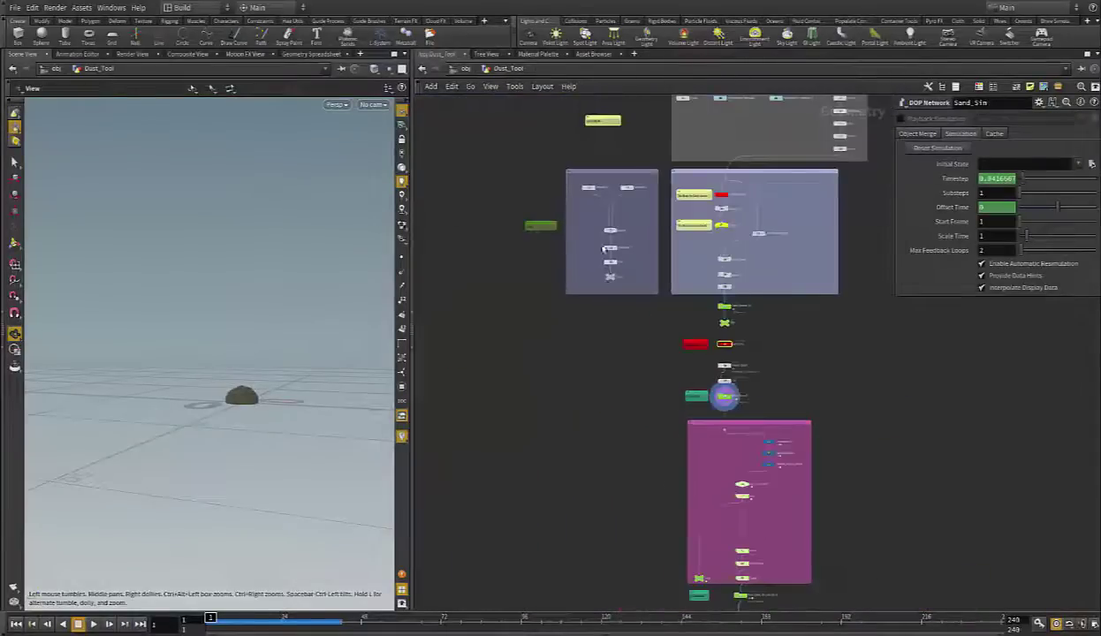
scroll(606, 272, "up", 8)
scroll(561, 276, "down", 5)
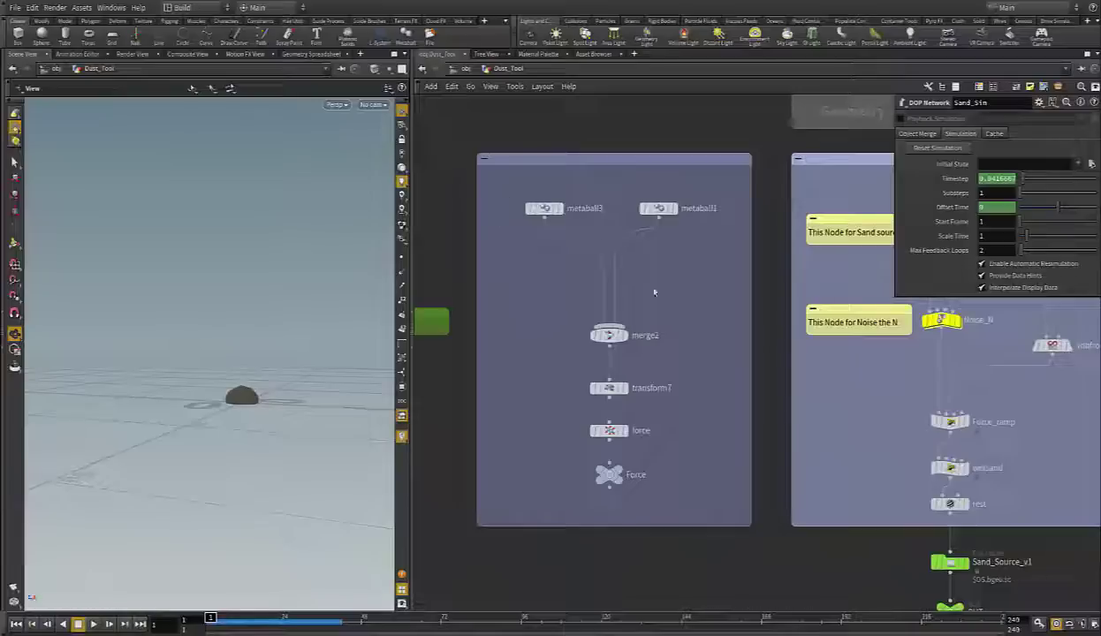
left_click(609, 430)
Inspect the parameters of metaball1 and transform7 in the metaball force group
scroll(605, 431, "up", 3)
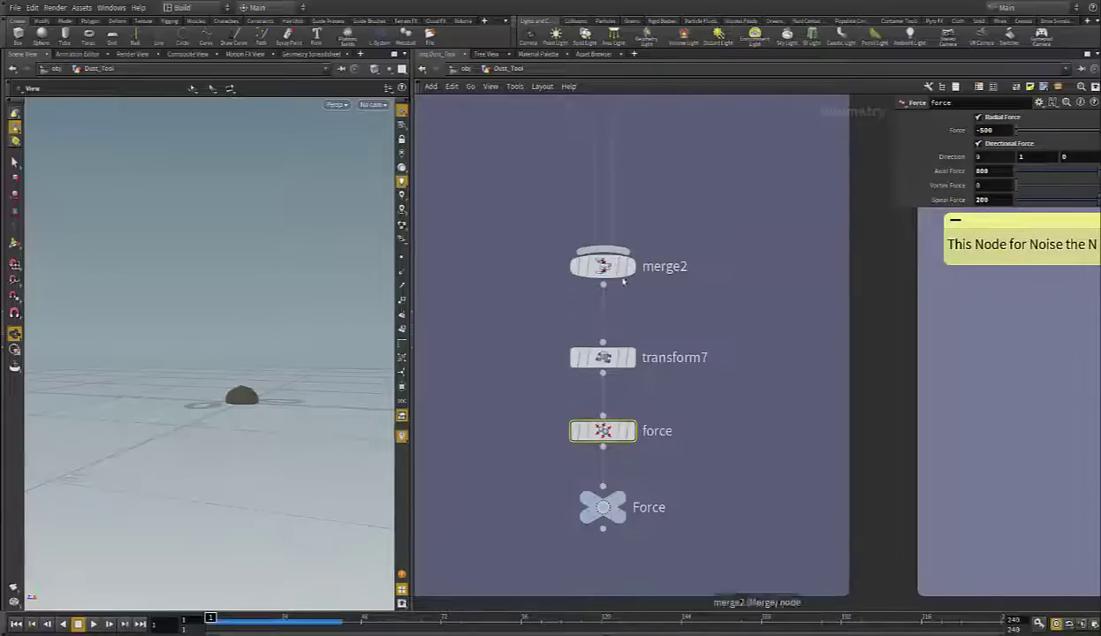
middle_click_drag(552, 213, 560, 423)
left_click(696, 256)
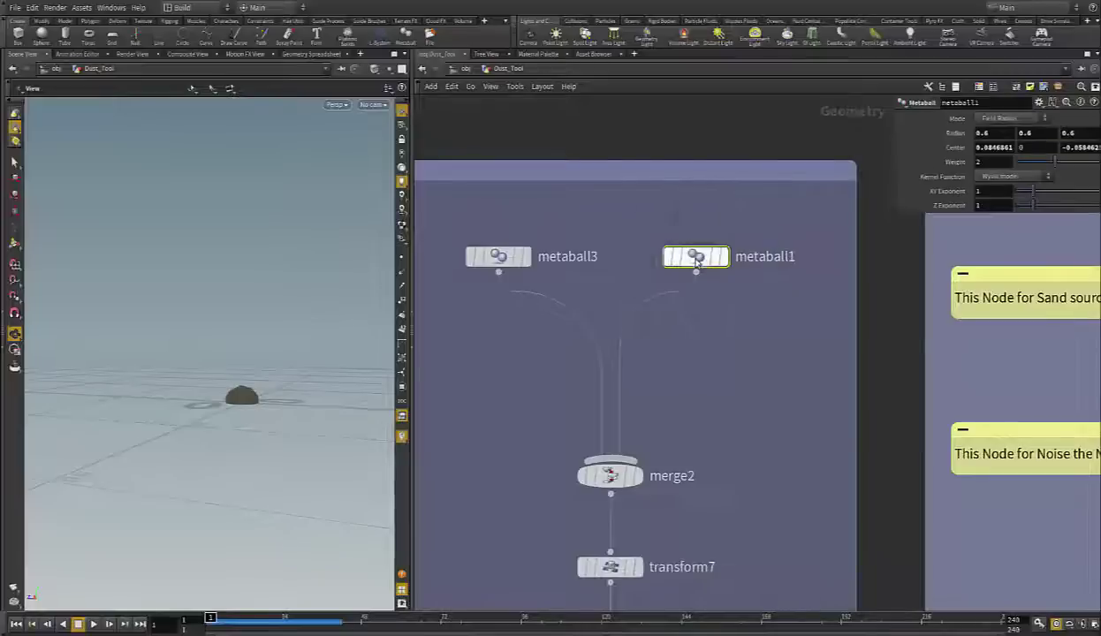
left_click(585, 566)
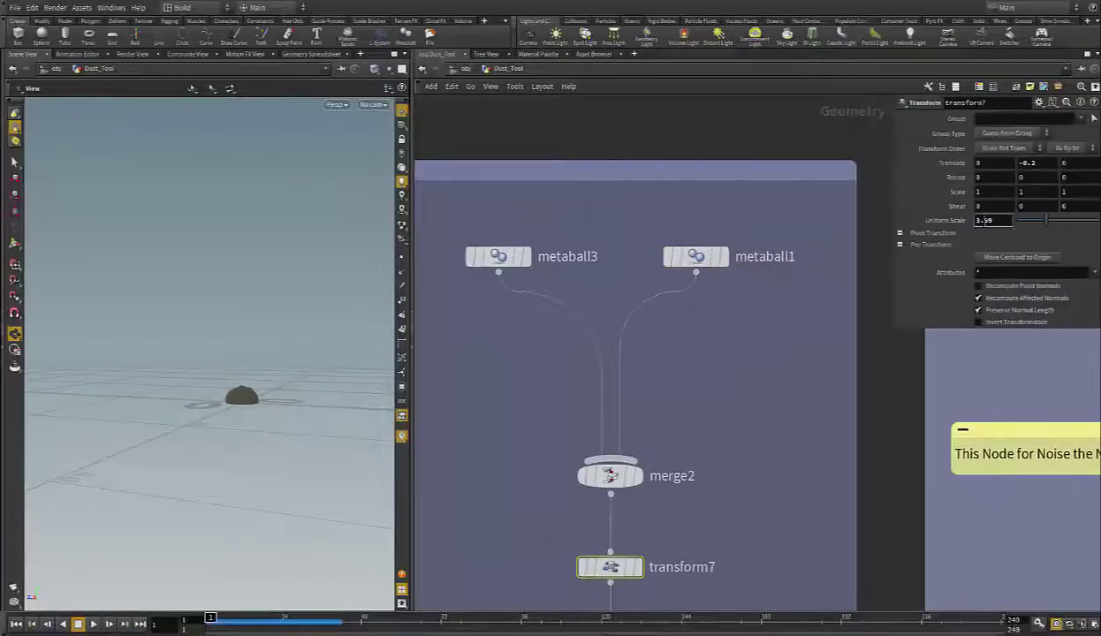
Set transform7's uniform scale to 5 and replay the popmetaballforce simulation inside Sand_Sim from frame 1
scroll(672, 453, "down", 4)
middle_click_drag(671, 452, 577, 356)
middle_click_drag(613, 475, 557, 286)
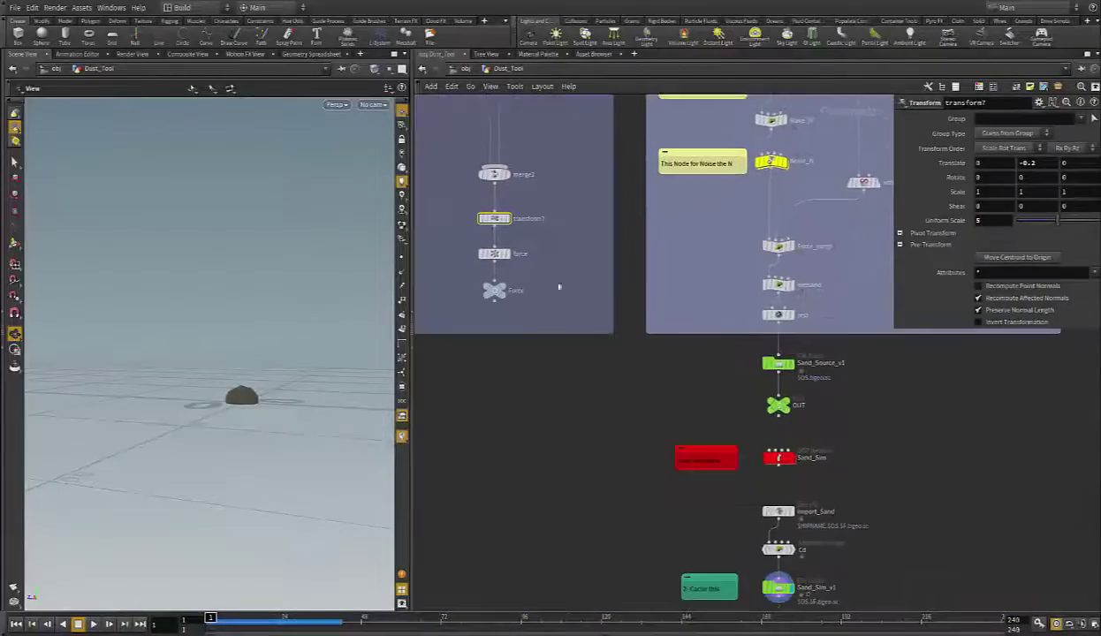
middle_click_drag(703, 322, 671, 327)
scroll(731, 483, "up", 3)
middle_click_drag(731, 482, 673, 413)
double_click(698, 378)
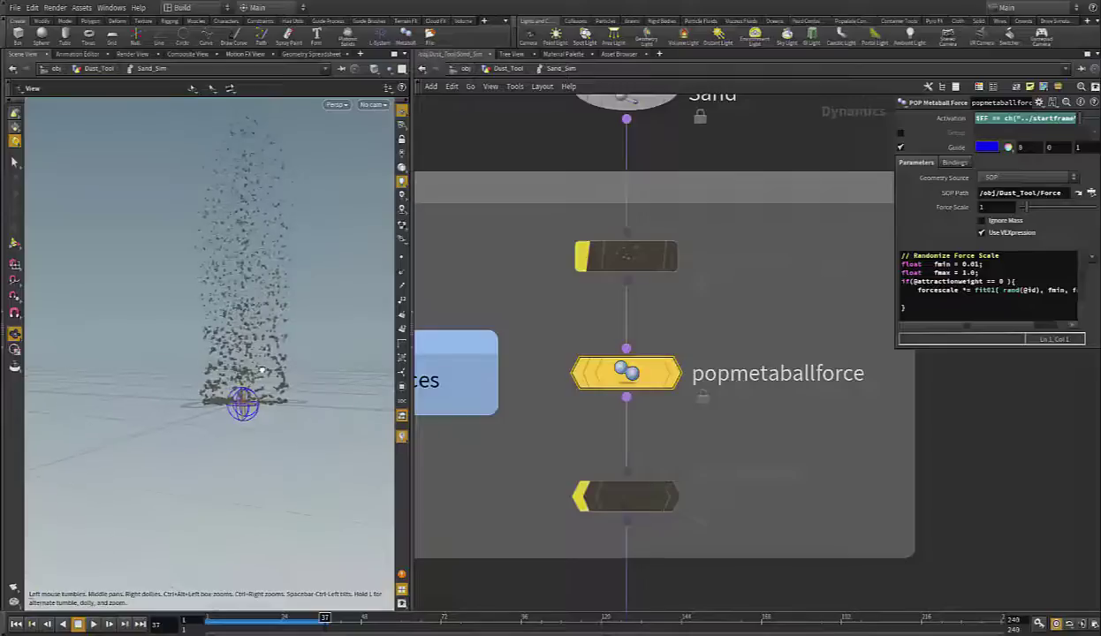
key("ctrl+Up")
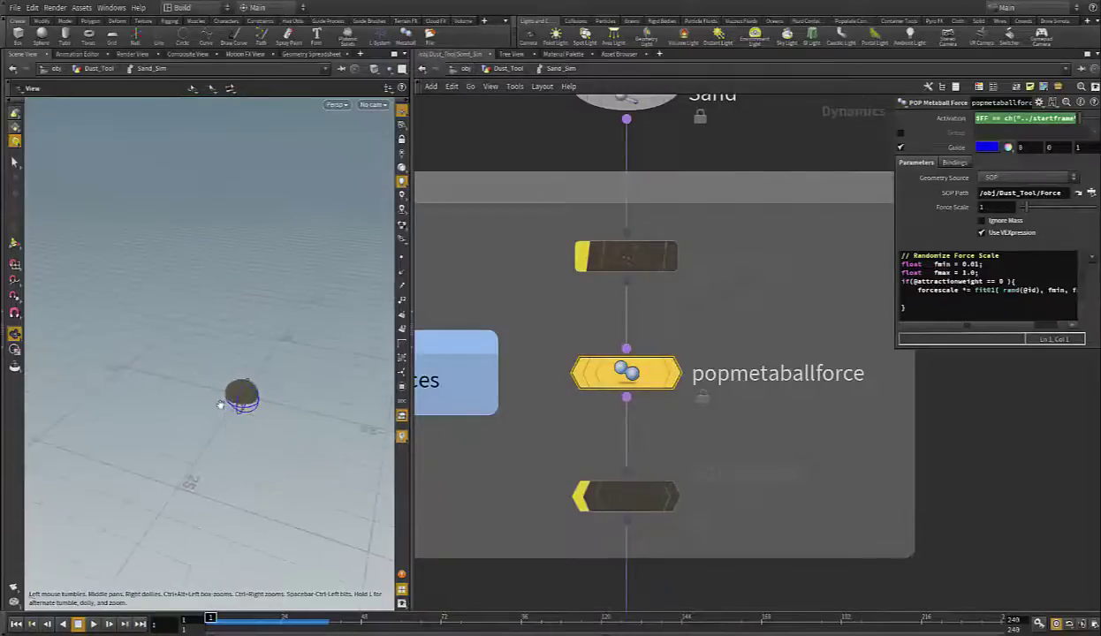
Bypass popmetaballforce and enable V_Mult as the only force, and play the simulation while viewing it from several angles
mouse_move(650, 373)
left_click(573, 373)
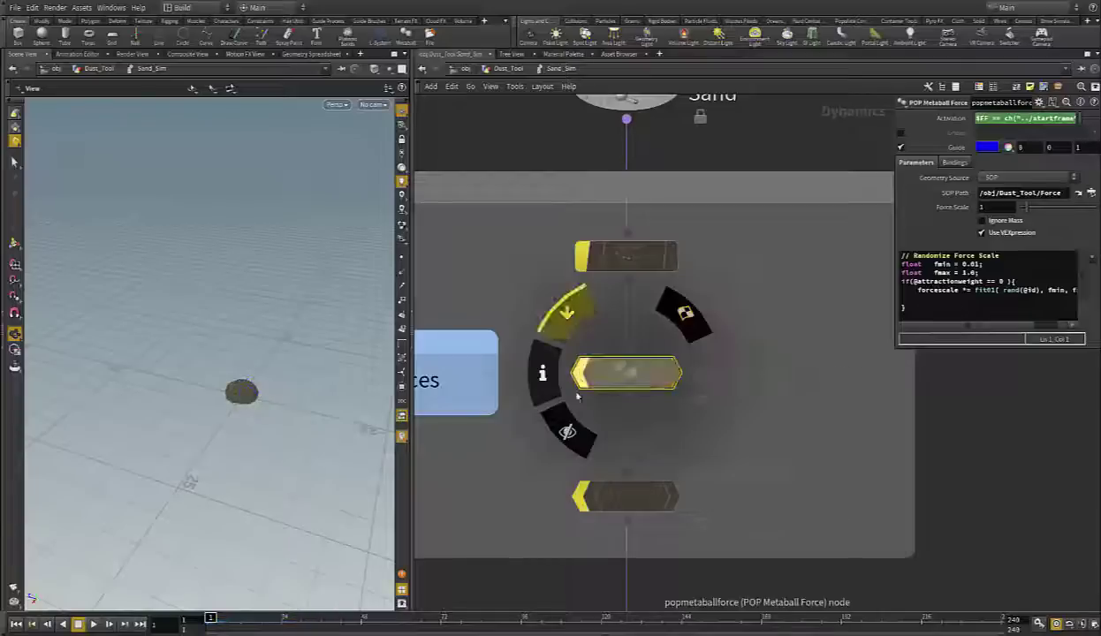
left_click(579, 500)
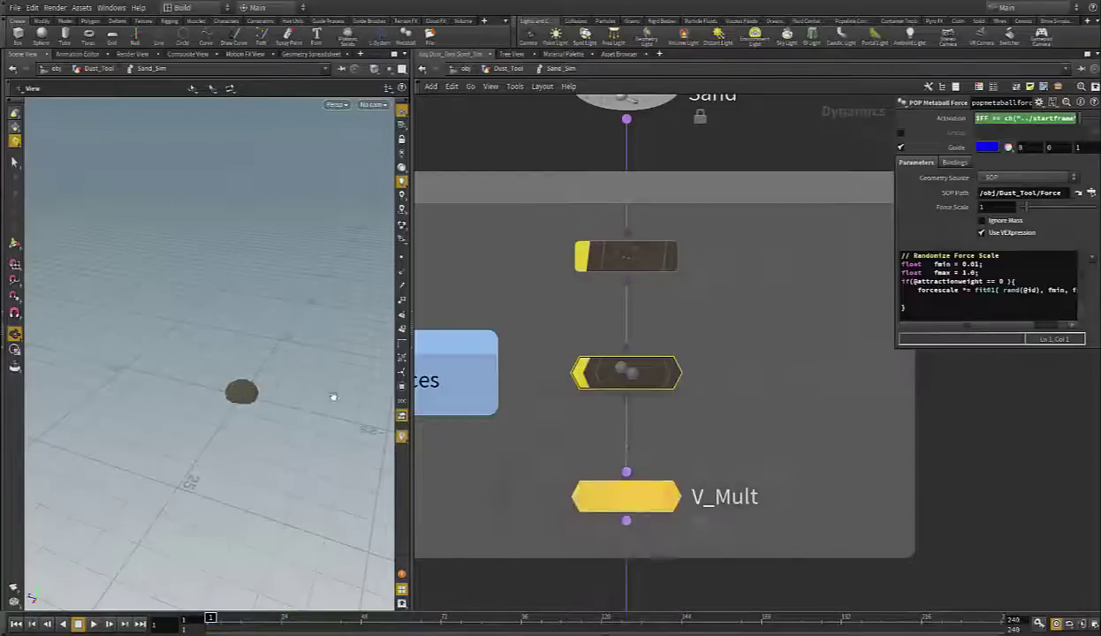
left_click_drag(332, 398, 291, 352)
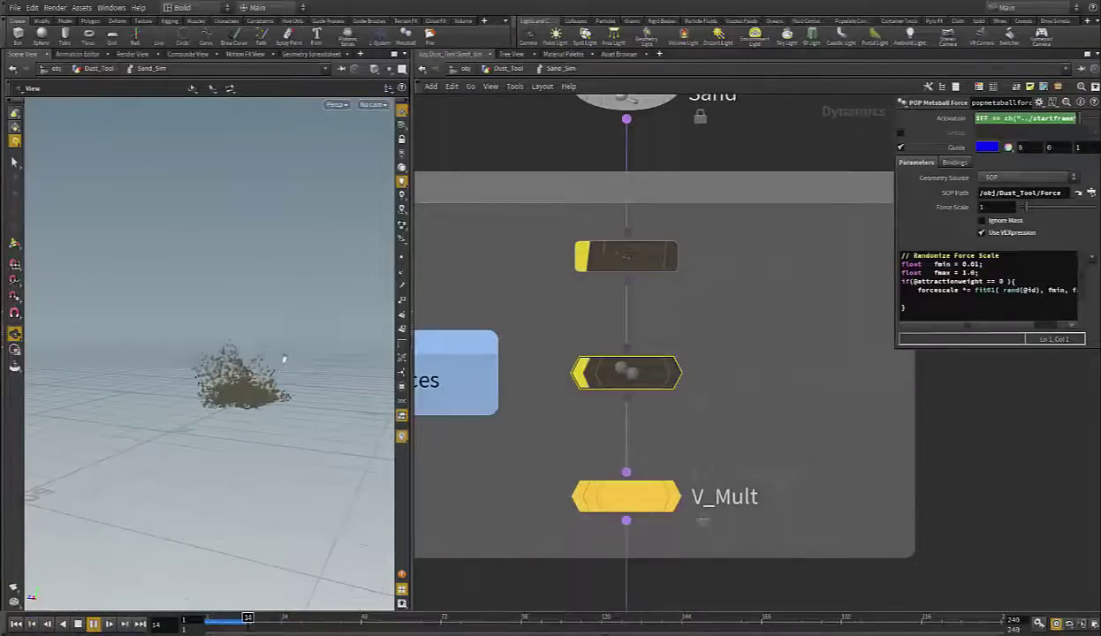
key("Up")
left_click_drag(270, 391, 219, 387)
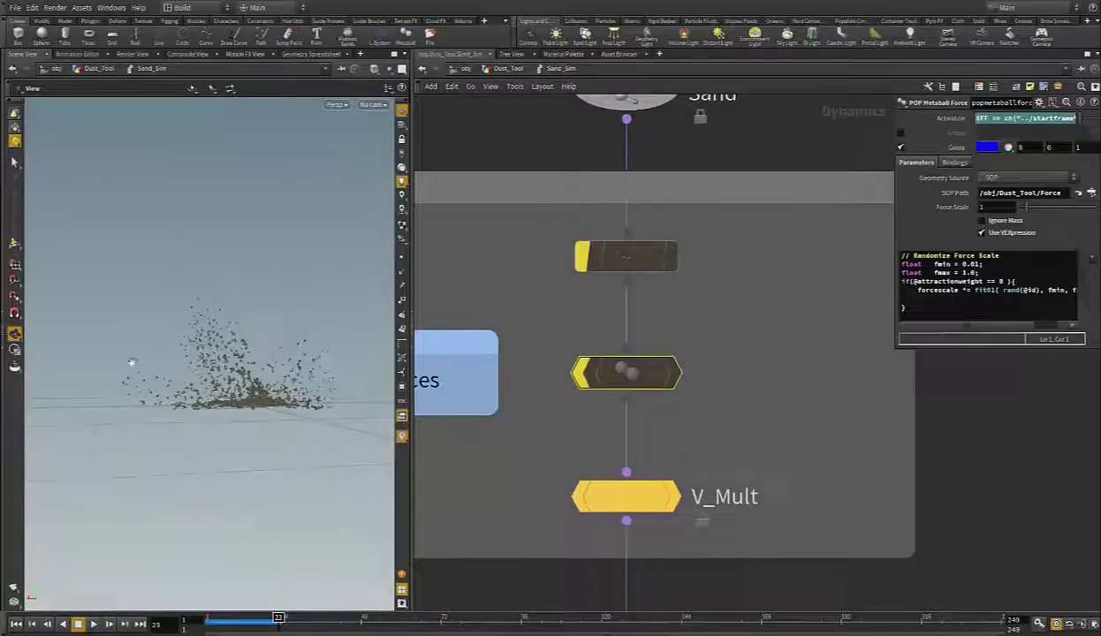
left_click_drag(131, 362, 214, 405)
Enable popmetaballforce and popattract together with V_Mult, play the combined simulation from frame 1 and rewind it
left_click(579, 373)
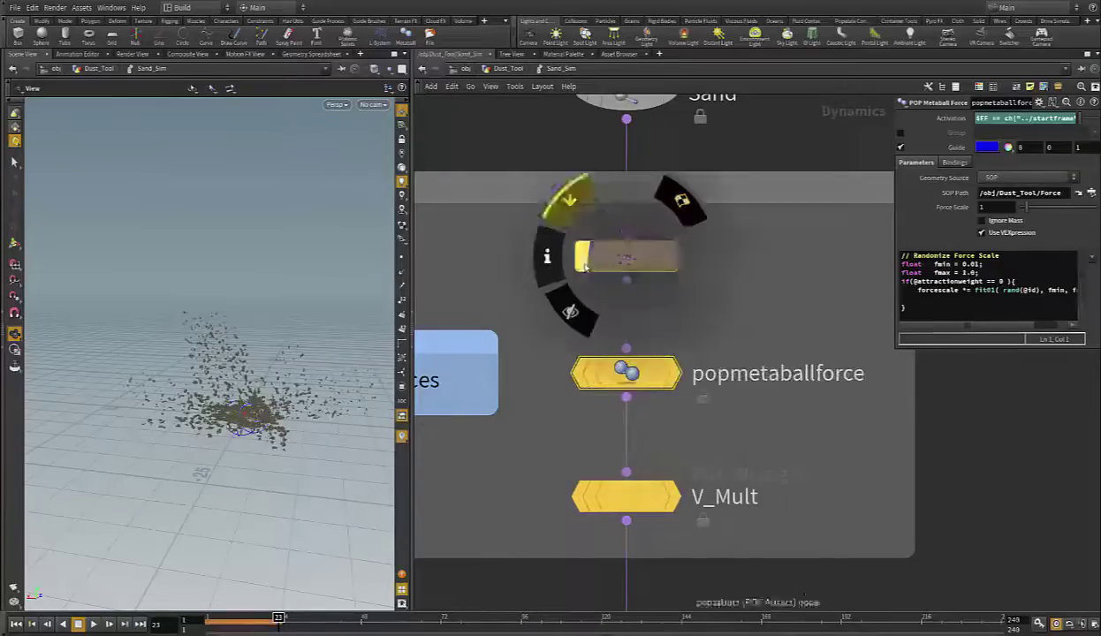
left_click(581, 257)
key("ctrl+Up")
left_click_drag(221, 425, 247, 421)
key("Up")
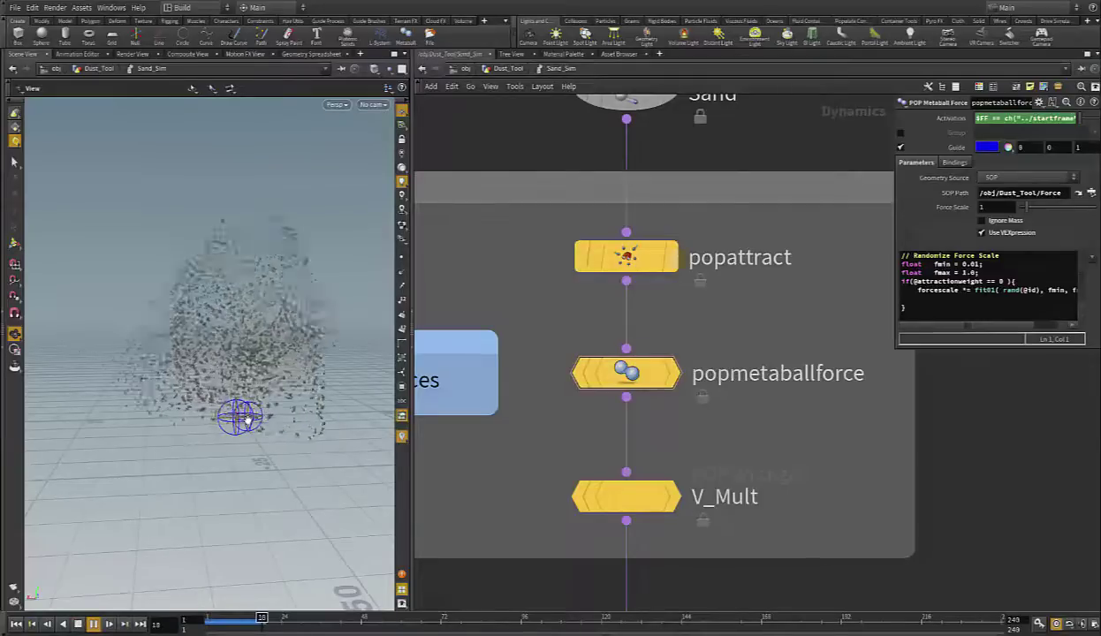
key("ctrl+Up")
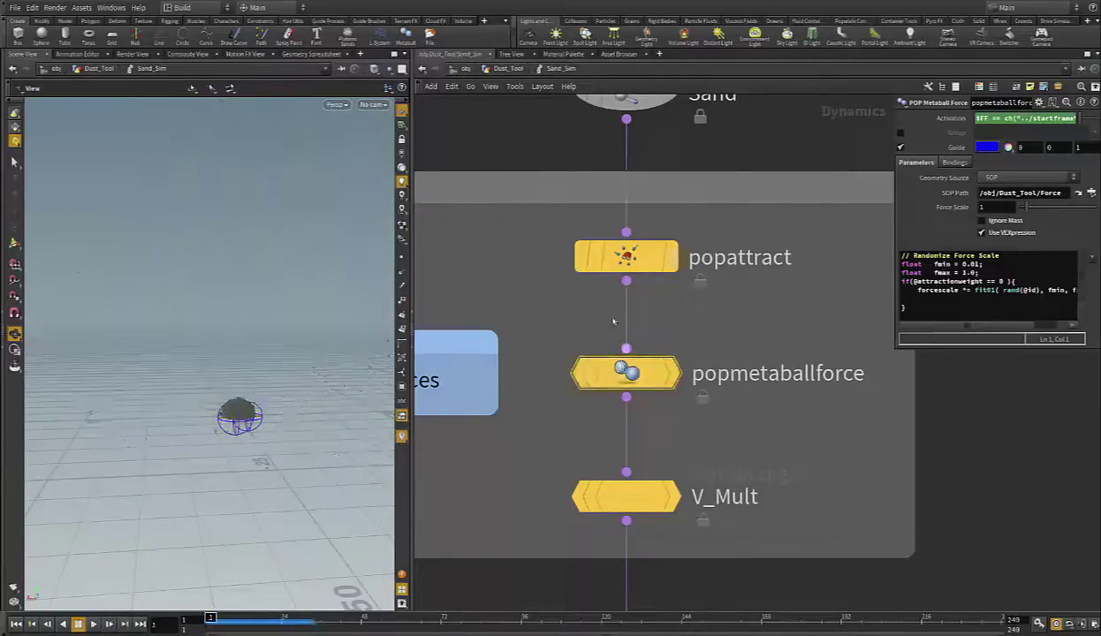
Bypass popattract and popmetaballforce again, leaving V_Mult as the only active force
left_click(624, 255)
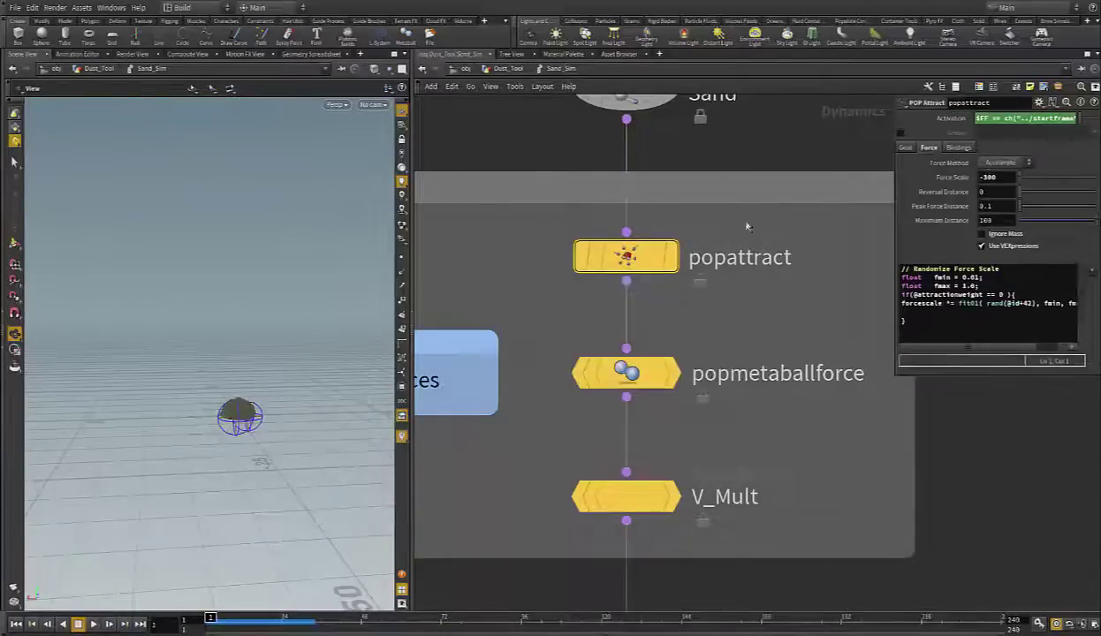
left_click(583, 256)
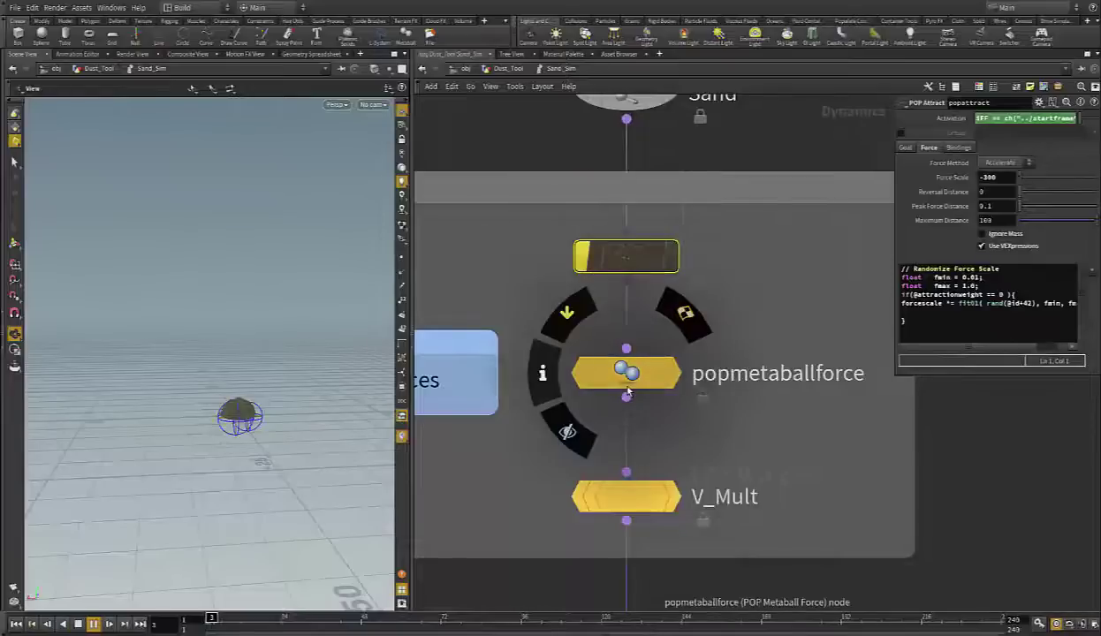
key("ctrl+Up")
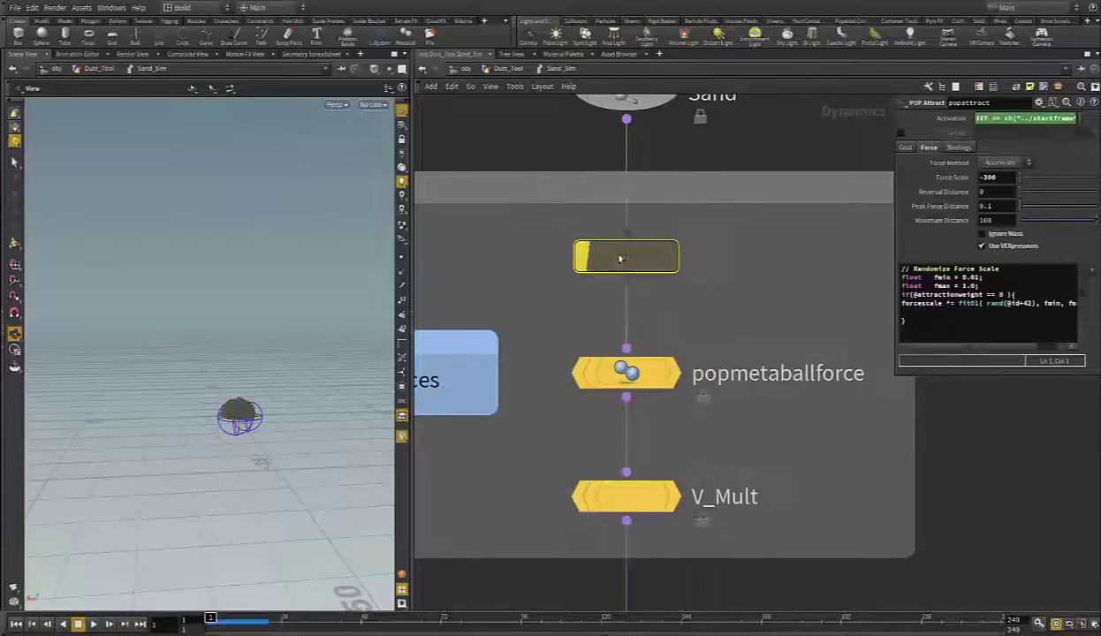
middle_click_drag(696, 417, 681, 239)
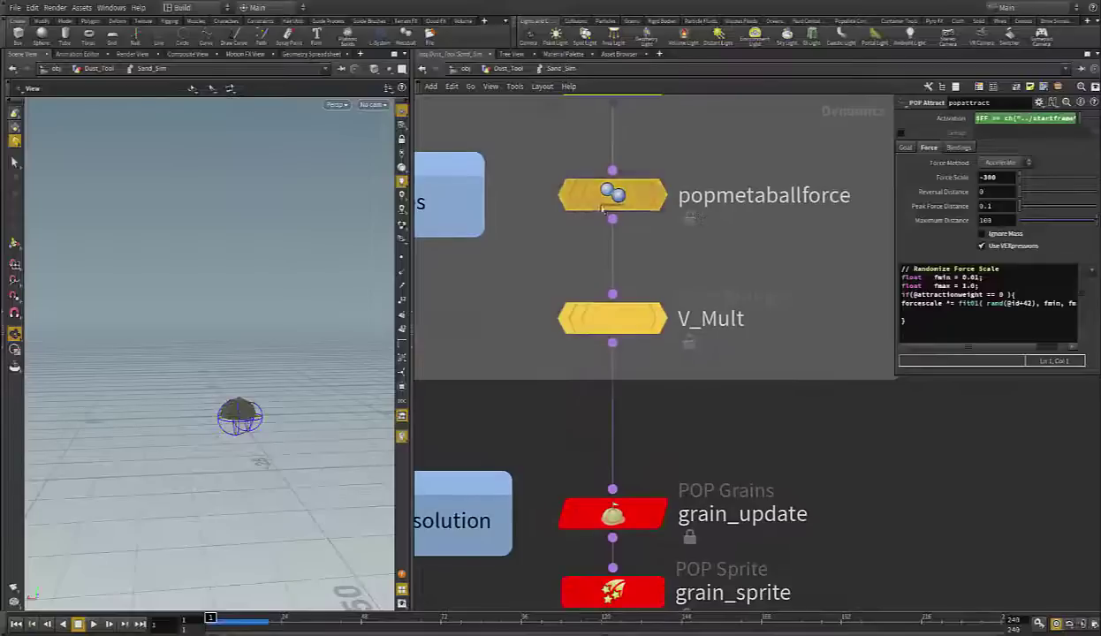
key("b")
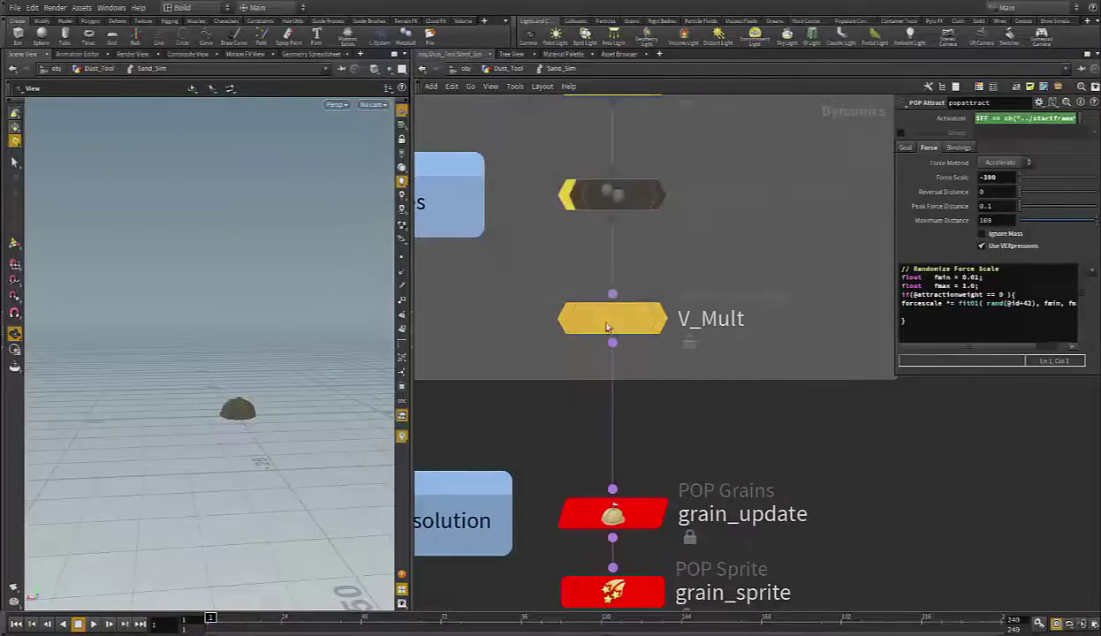
left_click(612, 320)
Set the clumping weight of grain_update to 0 and play the simulation from frame 1, viewing it from different angles
scroll(629, 244, "down", 5)
left_click(623, 298)
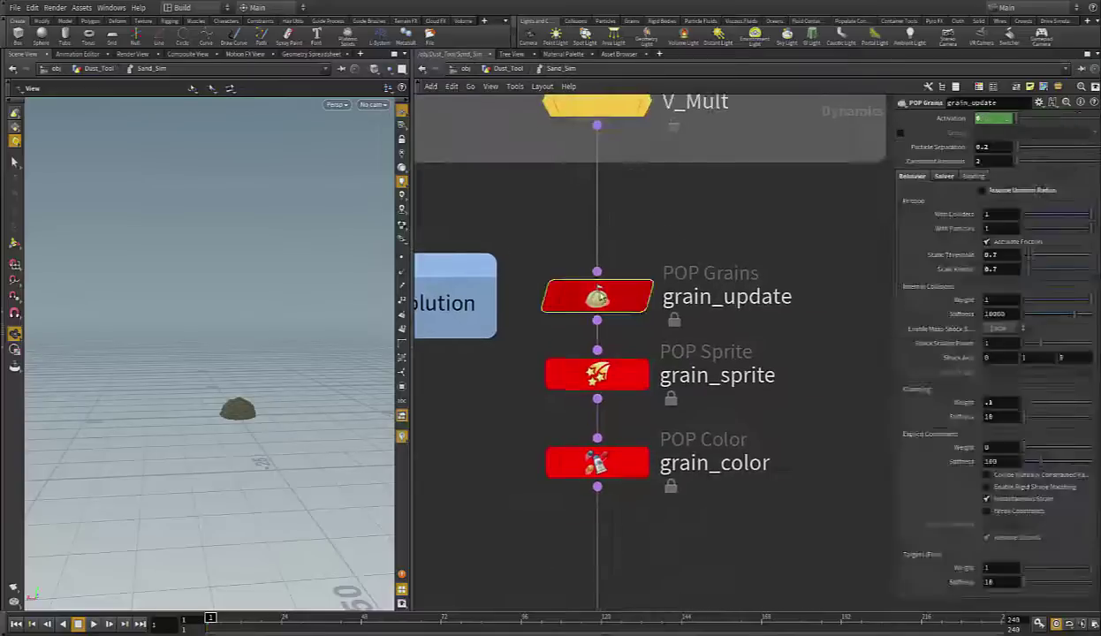
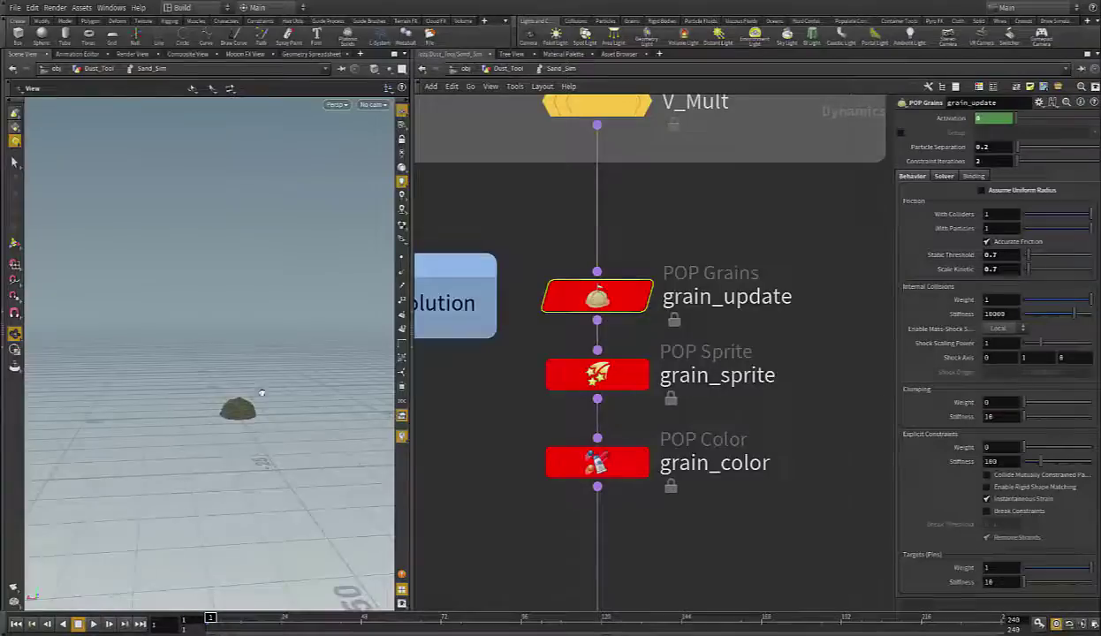
left_click_drag(258, 391, 274, 398)
key("Up")
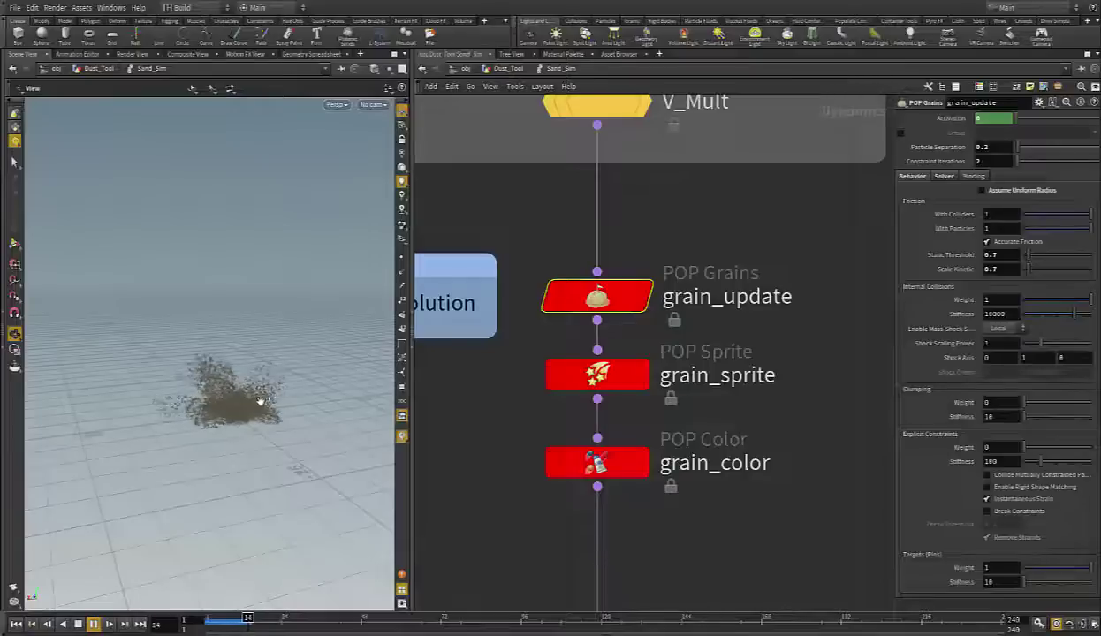
left_click_drag(214, 415, 204, 403)
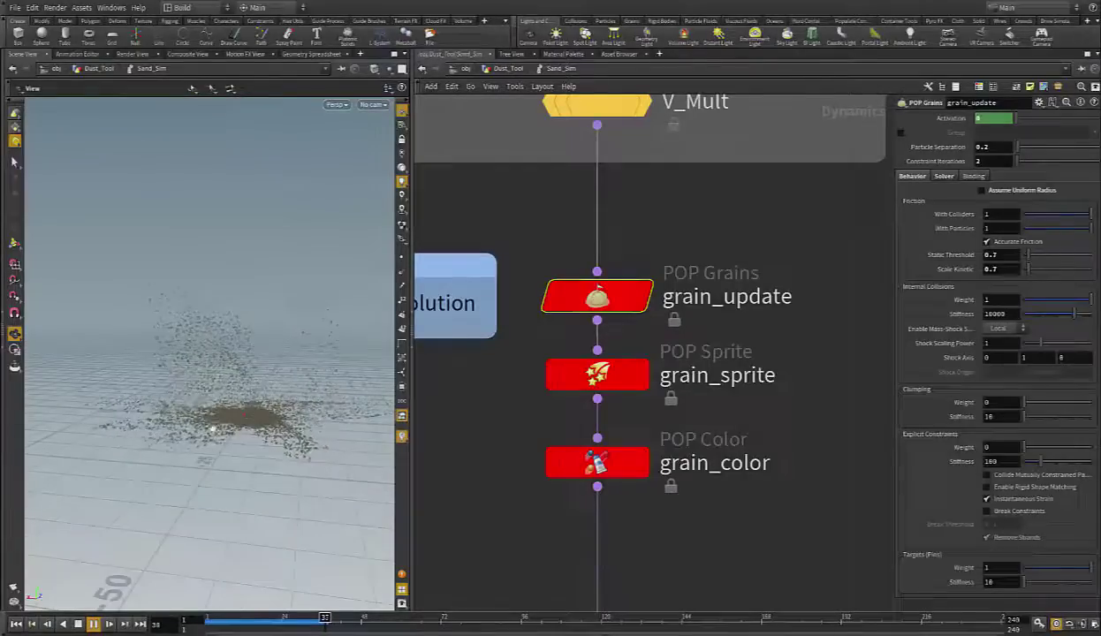
left_click_drag(199, 451, 240, 440)
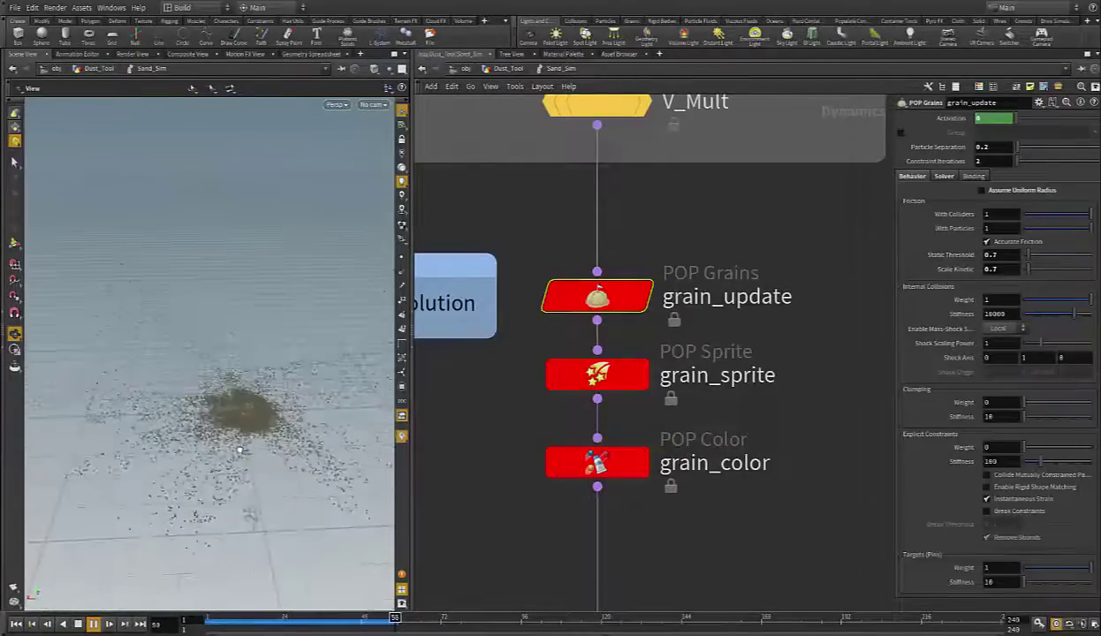
key("Up")
key("ctrl+Up")
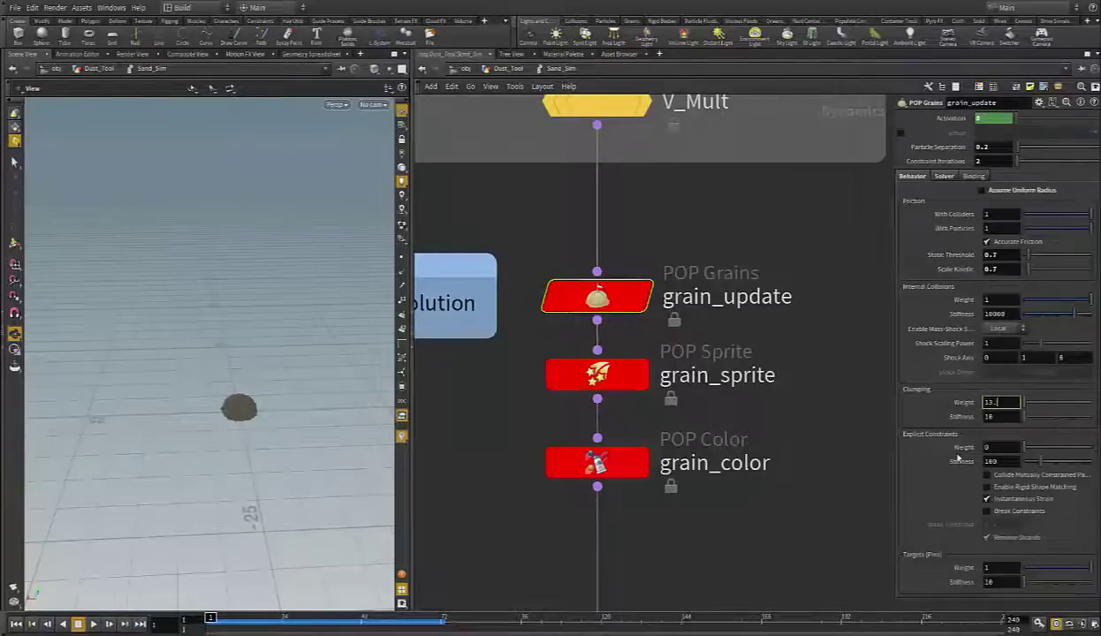
Set the clumping weight of grain_update to 1, play the simulation with a closer view and rewind to frame 1
key("Return")
mouse_move(252, 424)
left_mouse_down()
mouse_move(253, 406)
mouse_move(253, 423)
left_mouse_up()
key("Up")
right_click_drag(256, 433, 233, 411)
left_click_drag(235, 412, 183, 433)
key("ctrl+Up")
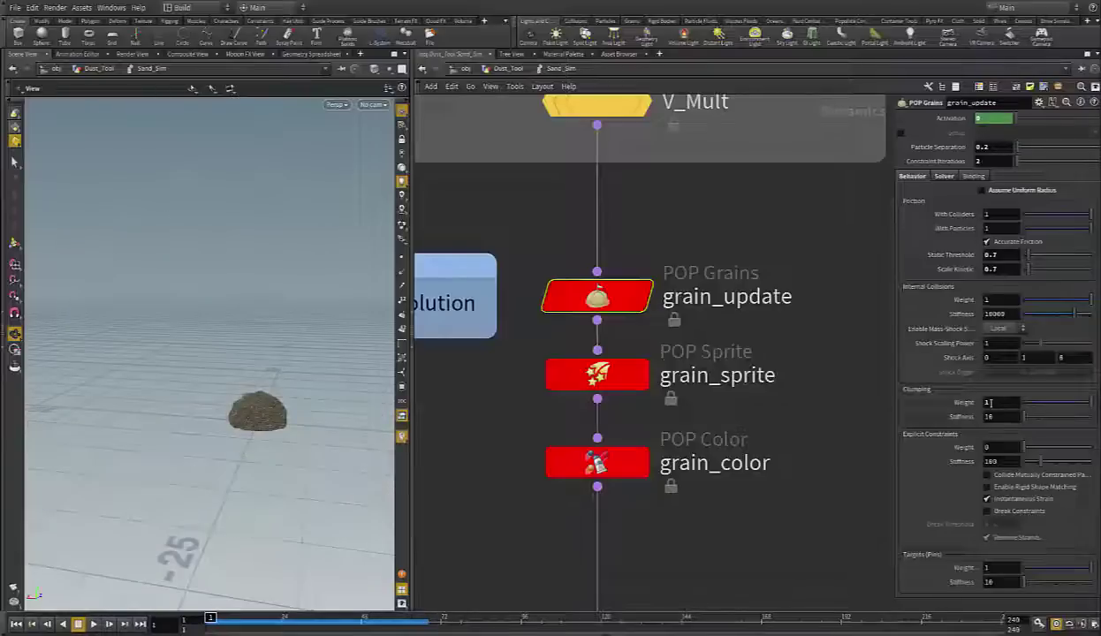
Set the clumping weight of grain_update to .1 and show the parameters of the popdrag node
type(".1")
key("Return")
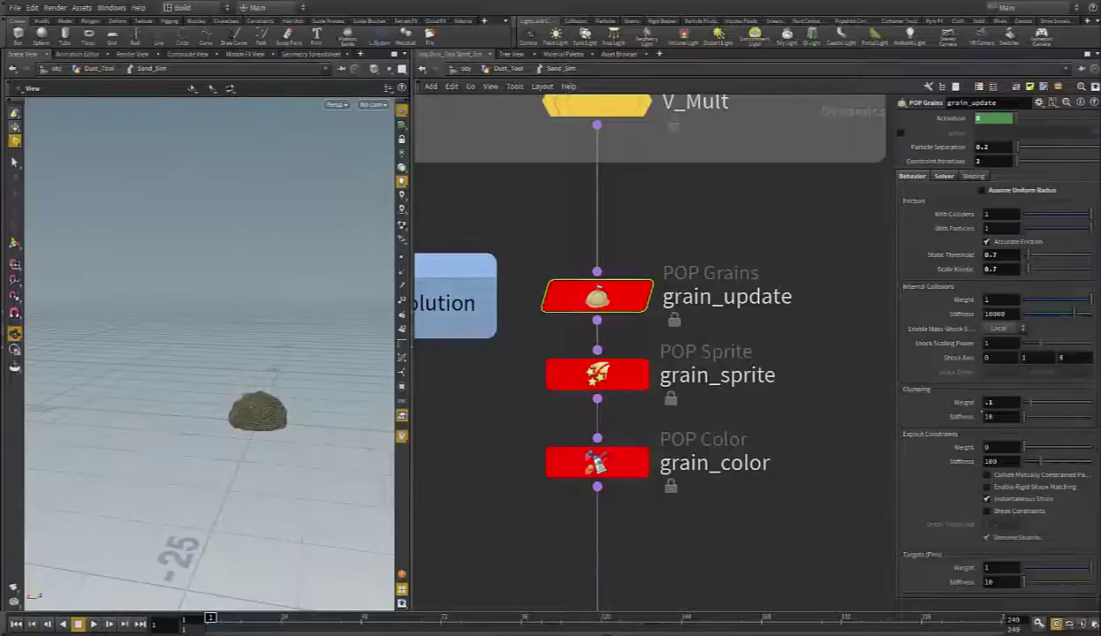
scroll(726, 321, "down", 4)
middle_click_drag(751, 418, 727, 366)
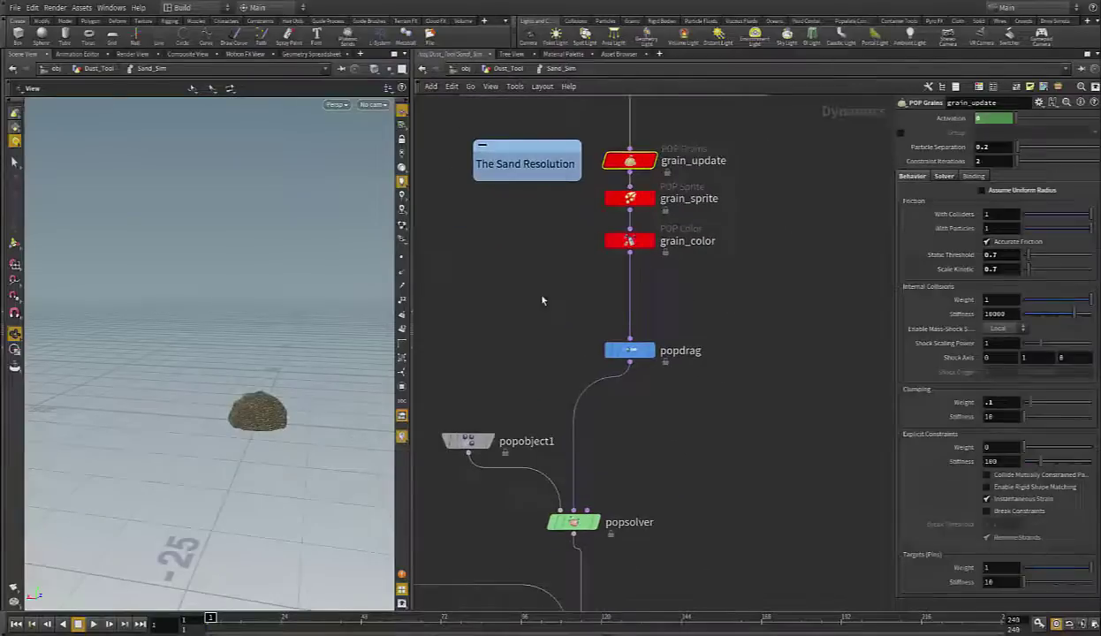
left_click_drag(543, 298, 694, 386)
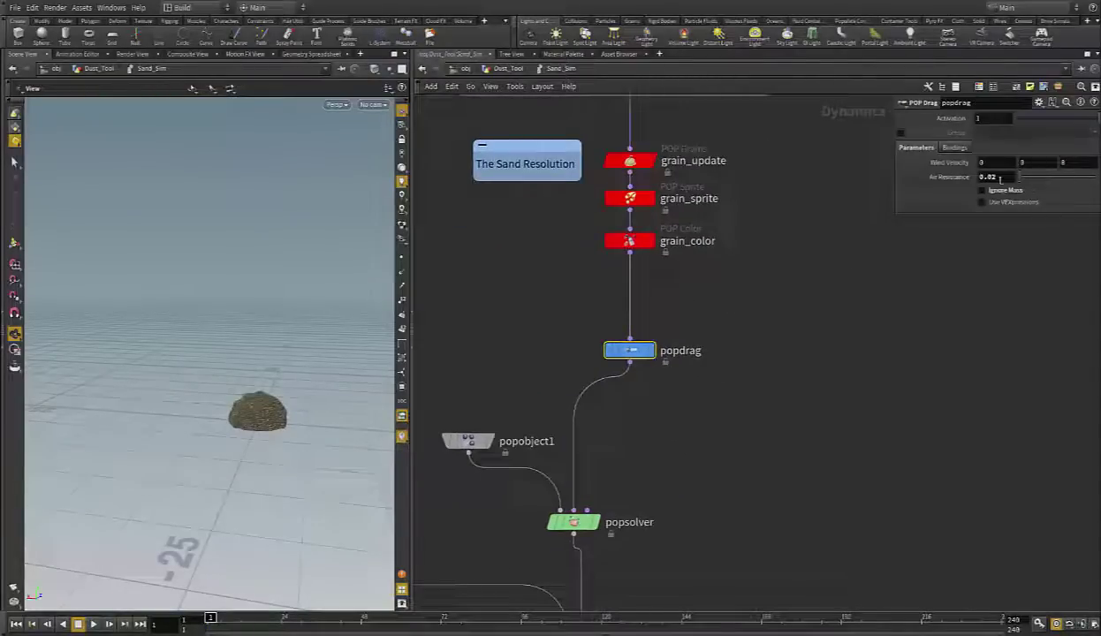
Play the simulation with popdrag active, watch the grains from a different distance and angle, and rewind to frame 1
left_click_drag(234, 410, 253, 407)
key("Up")
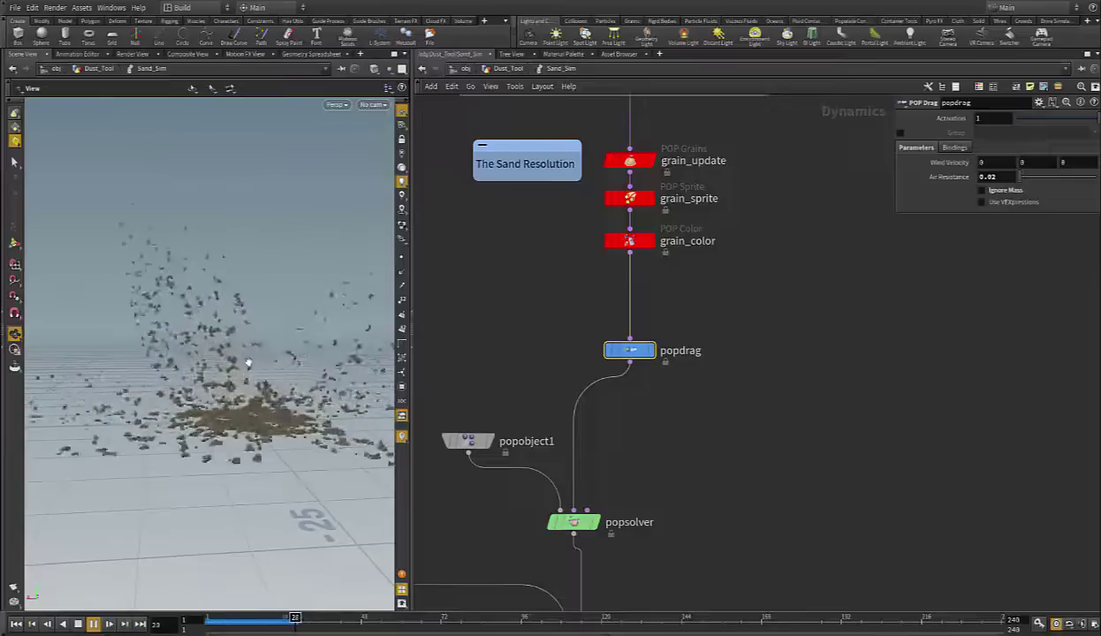
right_click_drag(187, 299, 36, 403)
left_click_drag(211, 349, 188, 365)
key("ctrl+Up")
Return to the Dust_Tool network and show the parameters of the Sand_Sim_v1 file cache
left_click(507, 69)
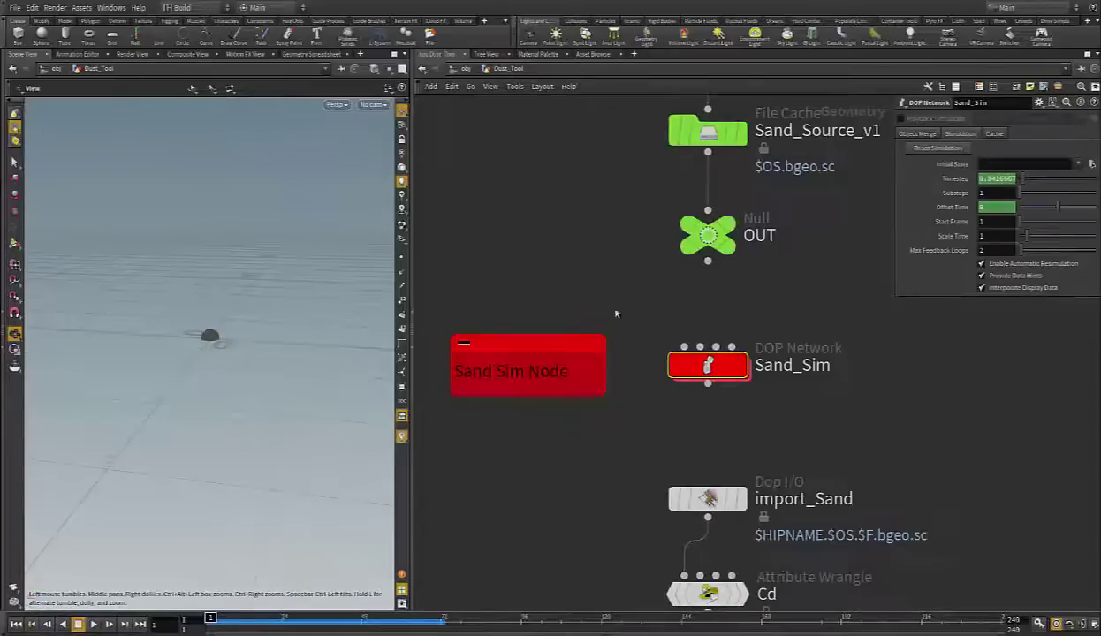
middle_click_drag(654, 447, 539, 298)
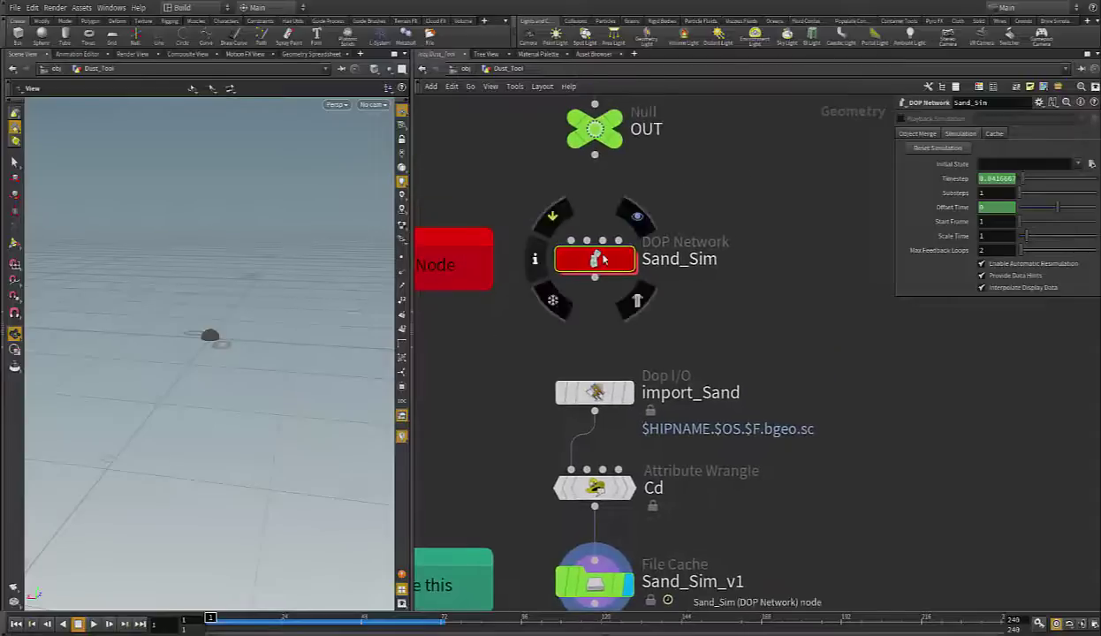
double_click(610, 269)
left_click(507, 69)
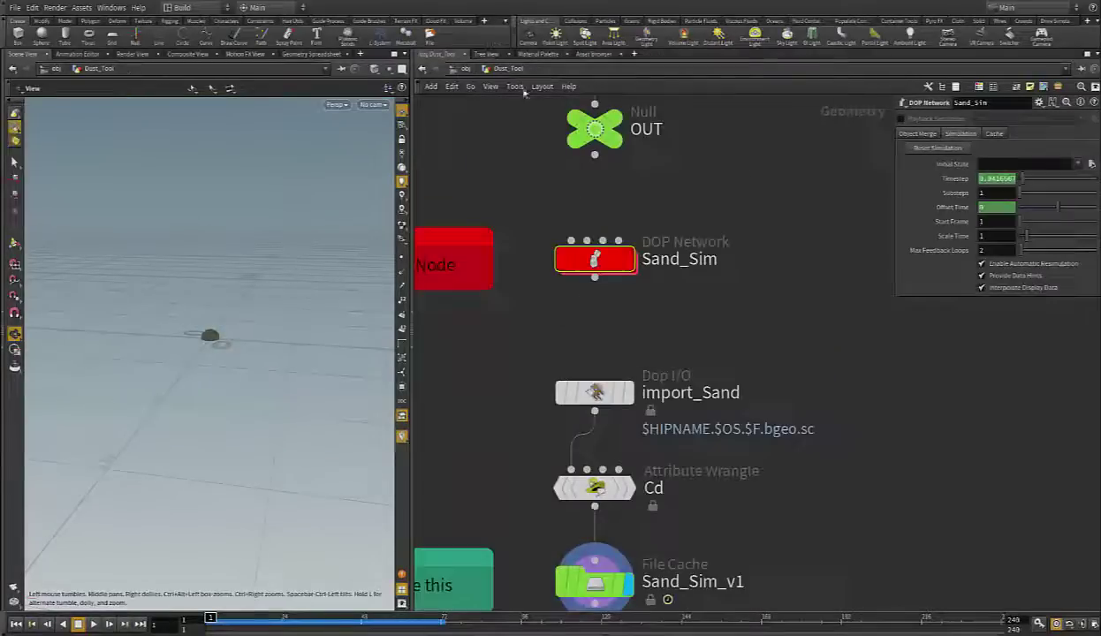
middle_click_drag(529, 394, 517, 219)
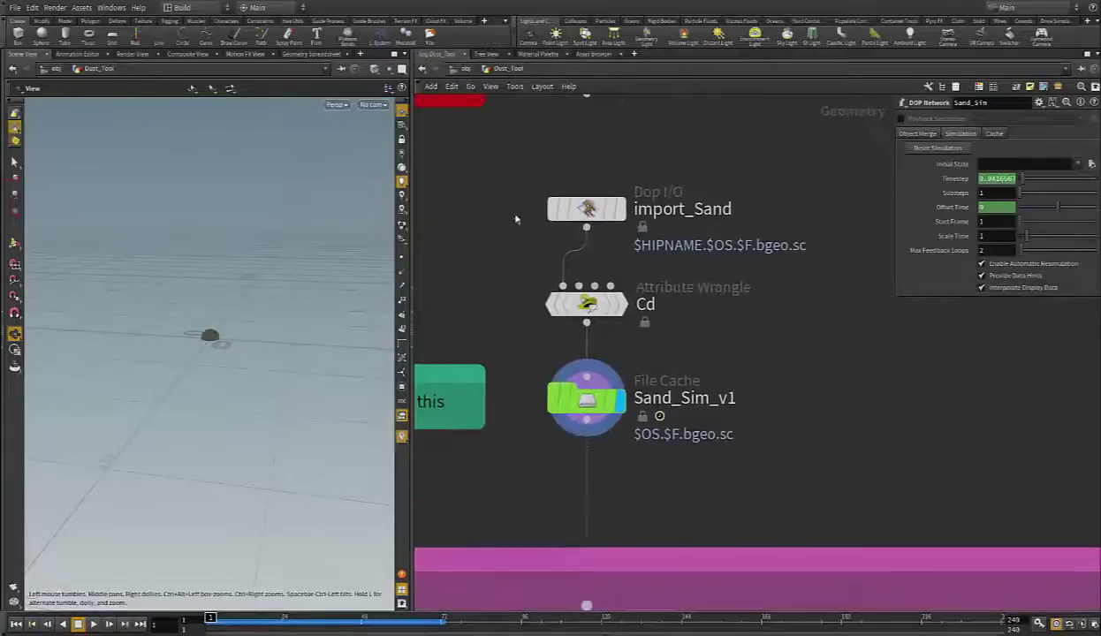
left_click(574, 400)
left_click(621, 405)
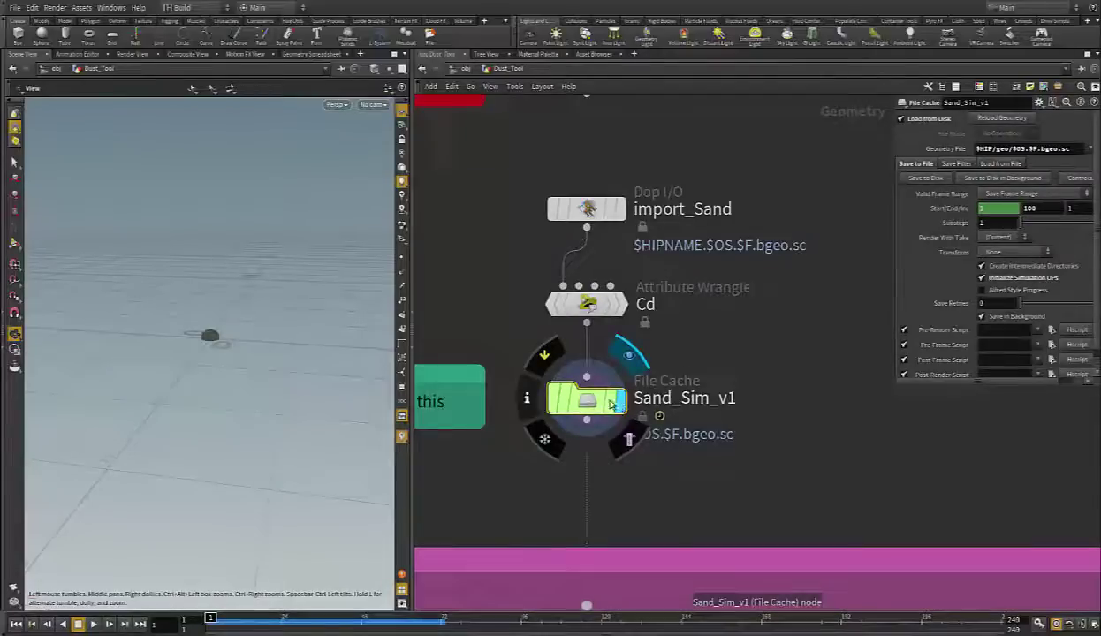
Play the cached sand simulation of Sand_Sim_v1 in a closer view and rewind to frame 1
scroll(236, 294, "down", 3)
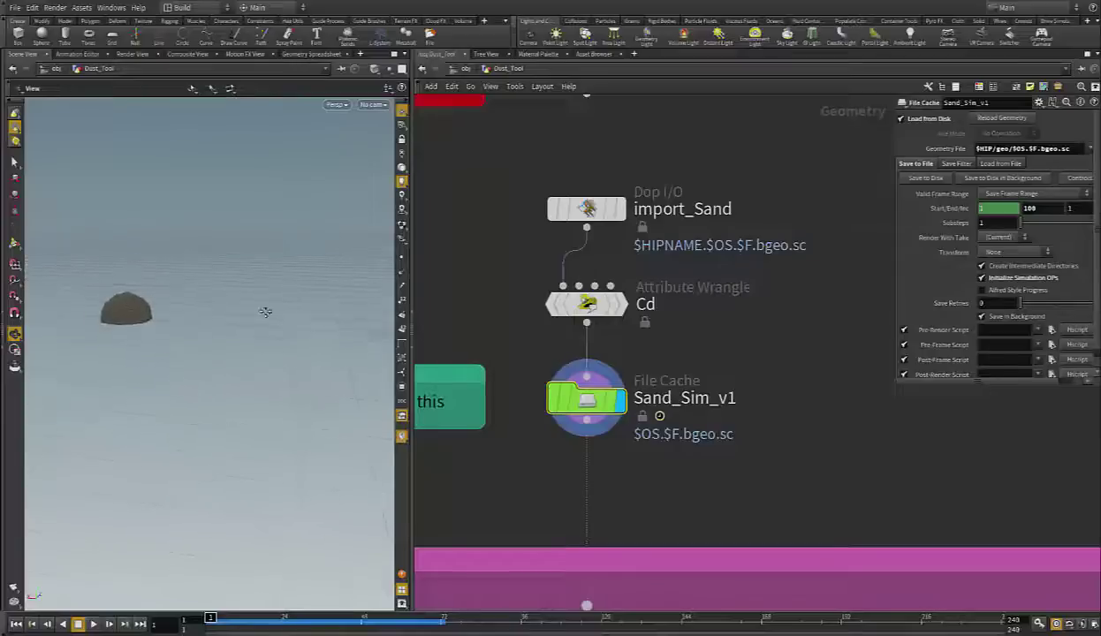
middle_click_drag(236, 294, 253, 328)
key("Up")
key("Up")
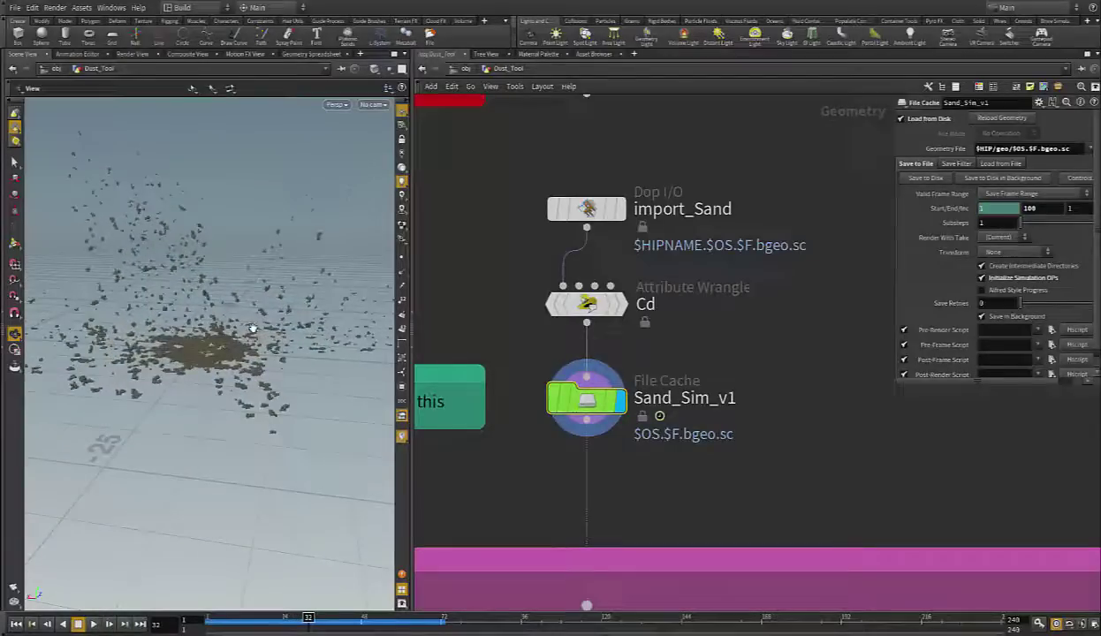
right_click_drag(251, 327, 177, 356)
key("Up")
key("ctrl+Up")
Examine the Dust_Tool network from the pink group below Sand_Sim_v1 back up to the sand source group
middle_click_drag(709, 453, 835, 338)
scroll(610, 340, "down", 5)
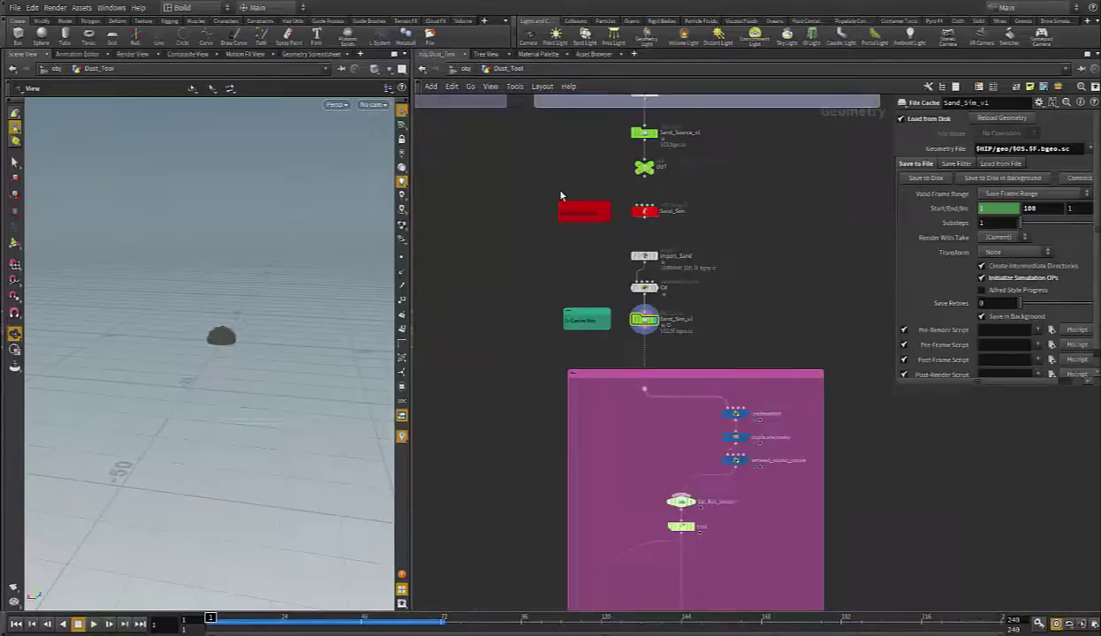
middle_click_drag(560, 195, 554, 308)
scroll(555, 310, "up", 5)
scroll(563, 358, "down", 3)
middle_click_drag(557, 104, 567, 447)
scroll(574, 374, "down", 5)
scroll(637, 315, "up", 4)
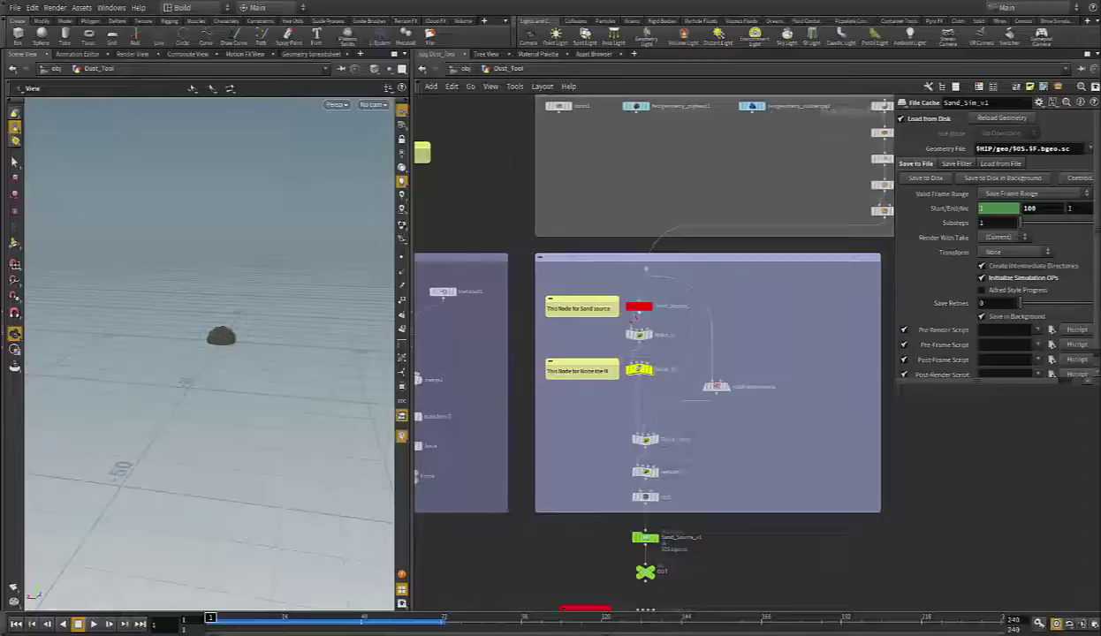
Display the Up_Res_switch node in the pink group below Sand_Sim_v1 and view the sand pile up close
scroll(624, 362, "down", 4)
middle_click_drag(590, 427, 551, 166)
scroll(599, 264, "up", 6)
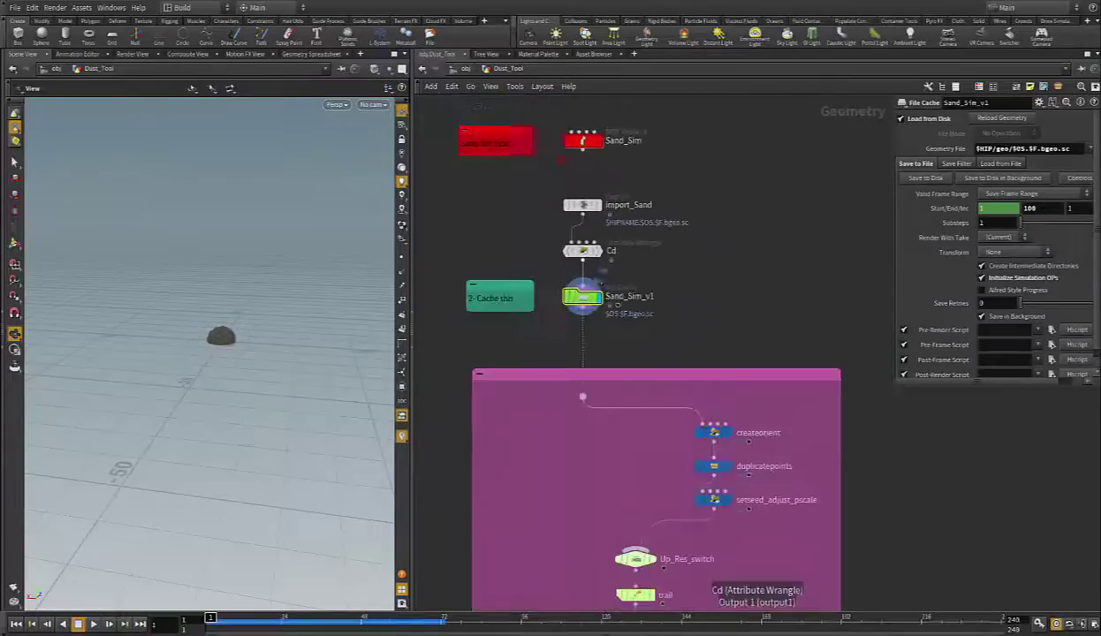
middle_click_drag(550, 365, 536, 171)
scroll(629, 300, "up", 4)
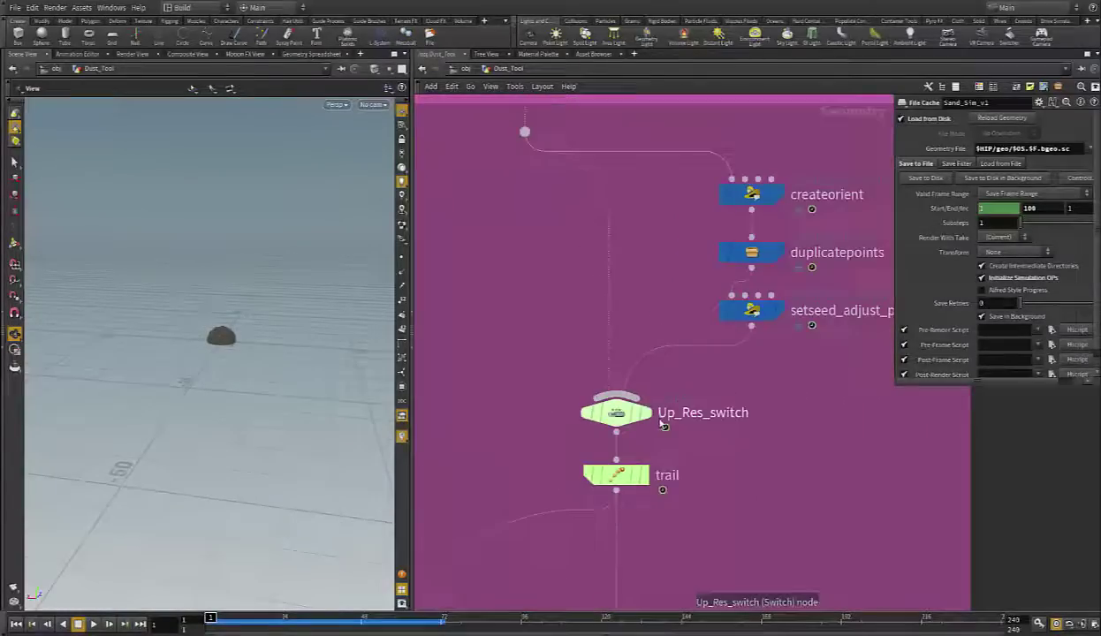
left_click(616, 414)
right_click_drag(186, 333, 378, 315)
middle_click_drag(275, 328, 170, 363)
right_click_drag(169, 363, 284, 361)
middle_click_drag(279, 345, 224, 341)
Review the createorient and duplicatepoints parameters and set the Select Input of Up_Res_switch to 5
left_click(752, 195)
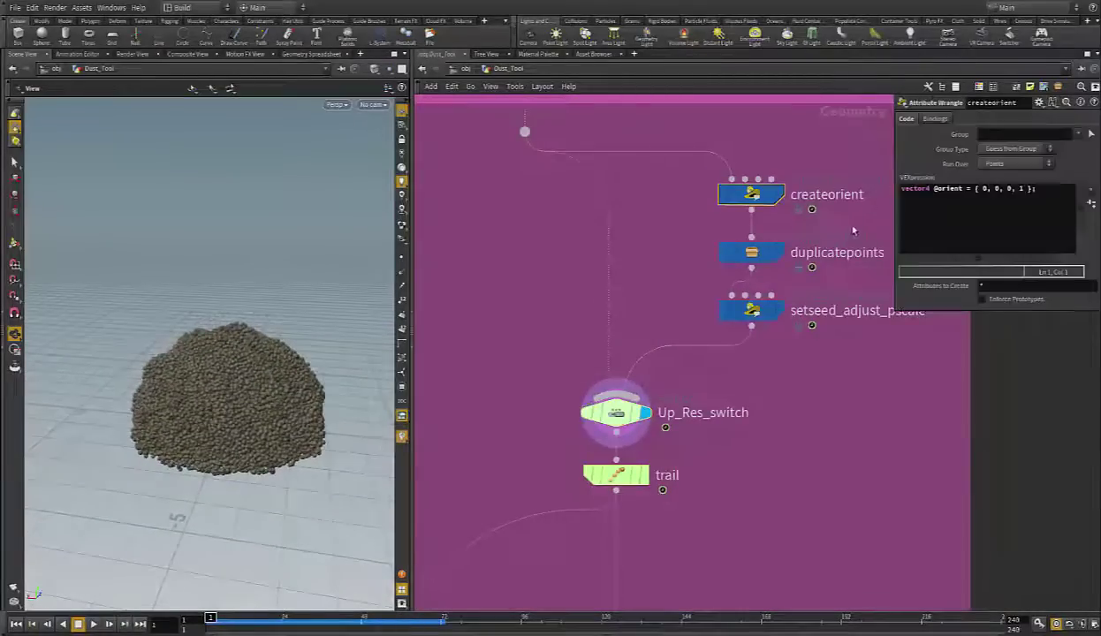
left_click(751, 252)
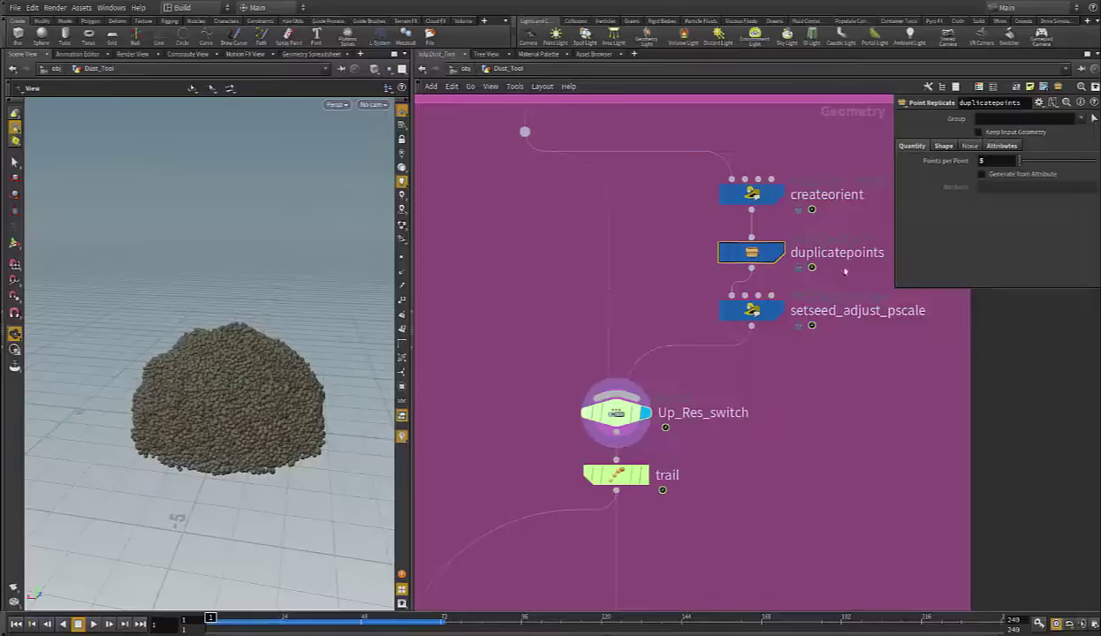
middle_click_drag(625, 206, 649, 357)
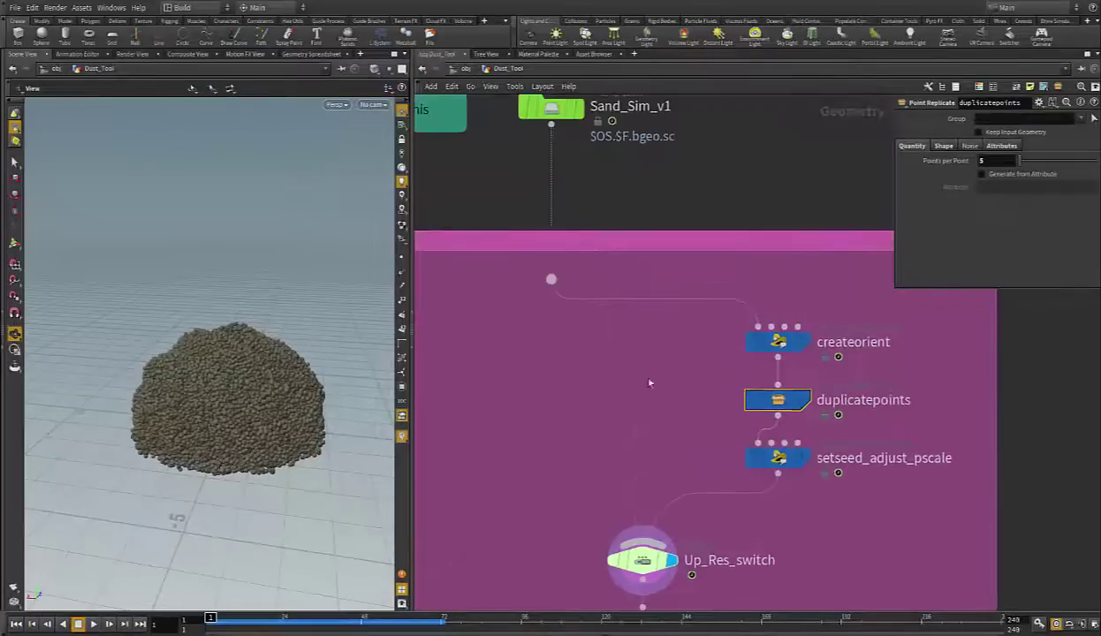
middle_click_drag(609, 485, 606, 319)
left_click(624, 390)
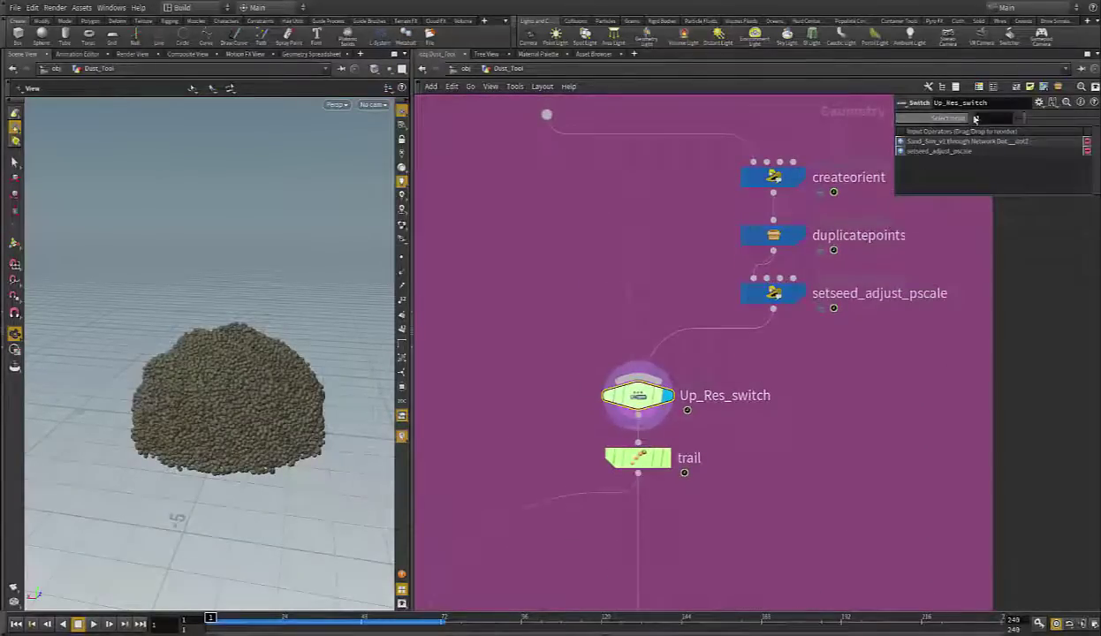
left_click_drag(1019, 122, 1055, 124)
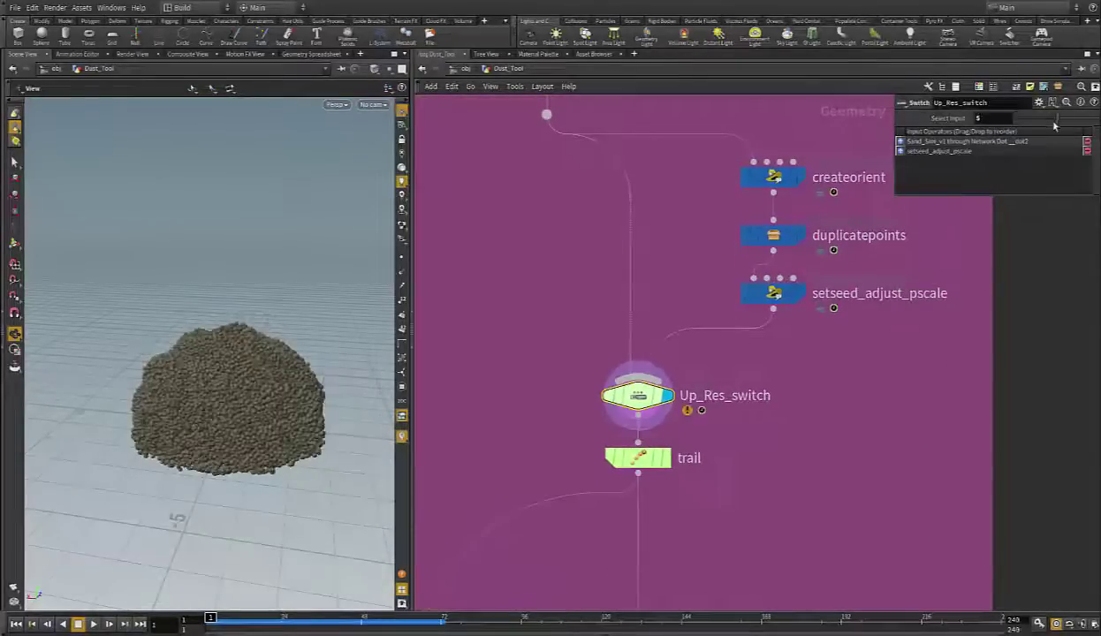
Set Points per Point of duplicatepoints to 10 and then to 20
left_click(770, 235)
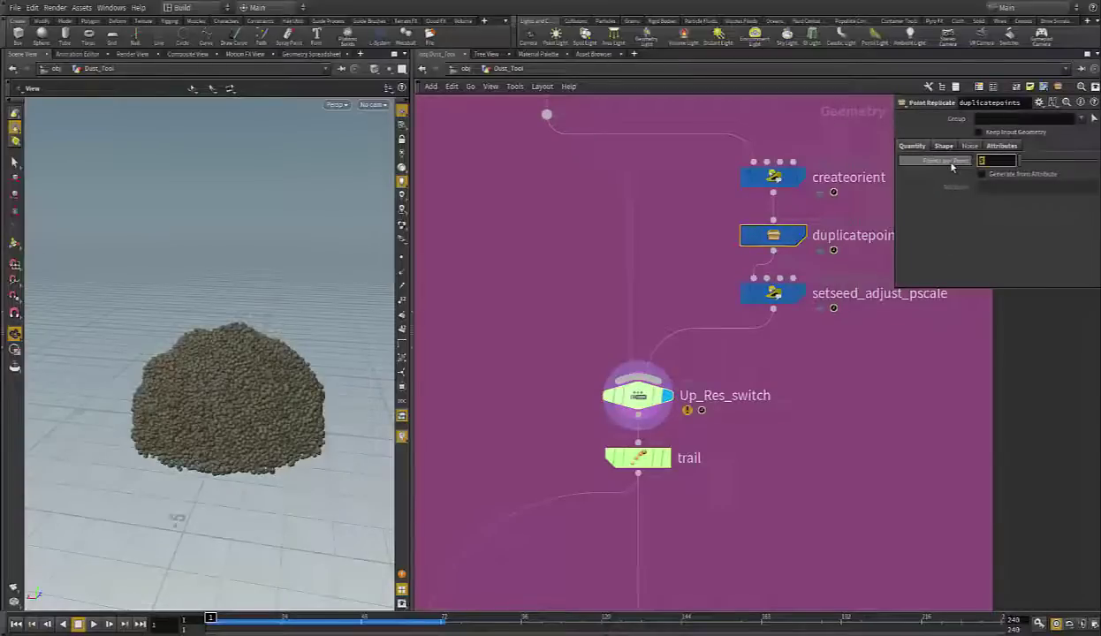
type("16")
key("Return")
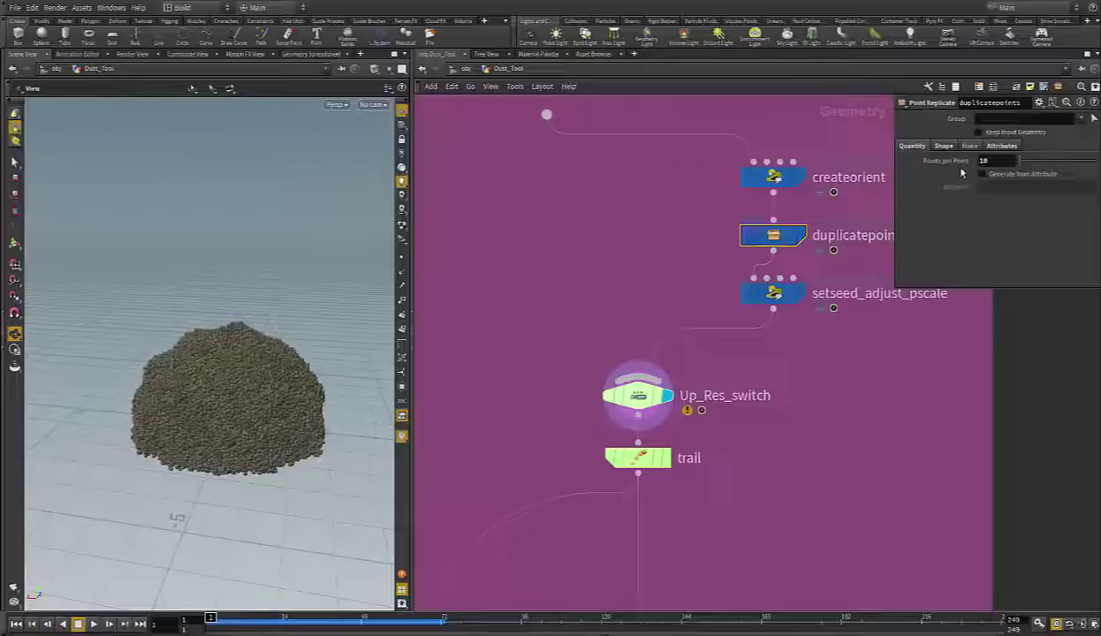
left_click_drag(987, 161, 888, 159)
type("20")
key("Return")
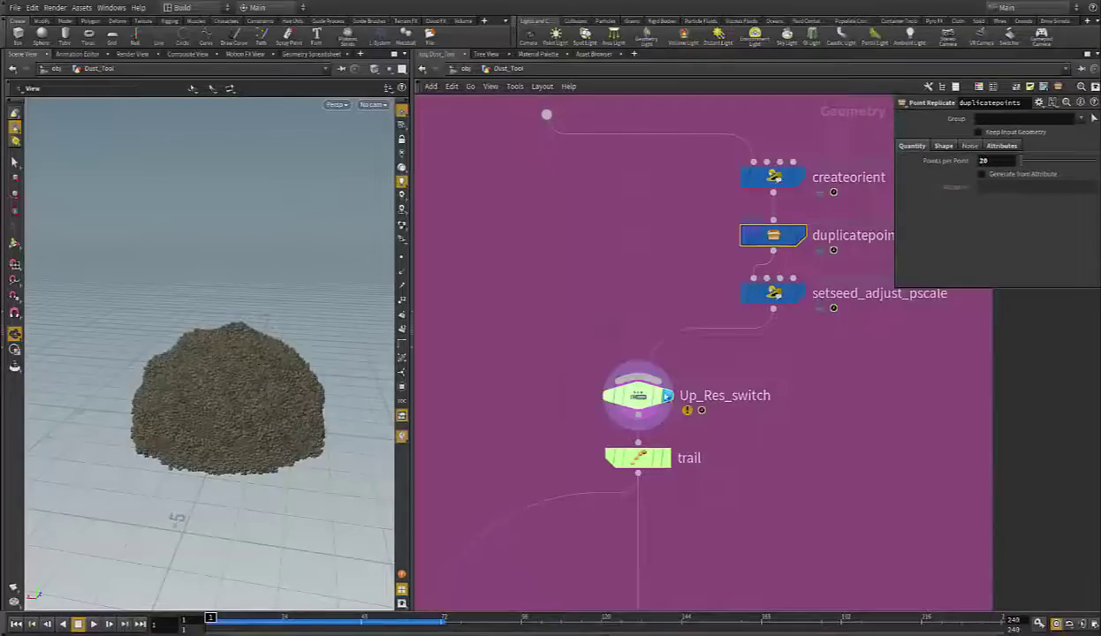
Go to frame 20 and examine the replicated sand grains up close from another angle
mouse_move(279, 620)
left_mouse_down()
mouse_move(295, 620)
mouse_move(249, 619)
mouse_move(267, 619)
left_mouse_up()
right_click_drag(229, 495, 45, 459)
left_click_drag(44, 460, 265, 427)
scroll(265, 427, "up", 4)
scroll(269, 394, "up", 3)
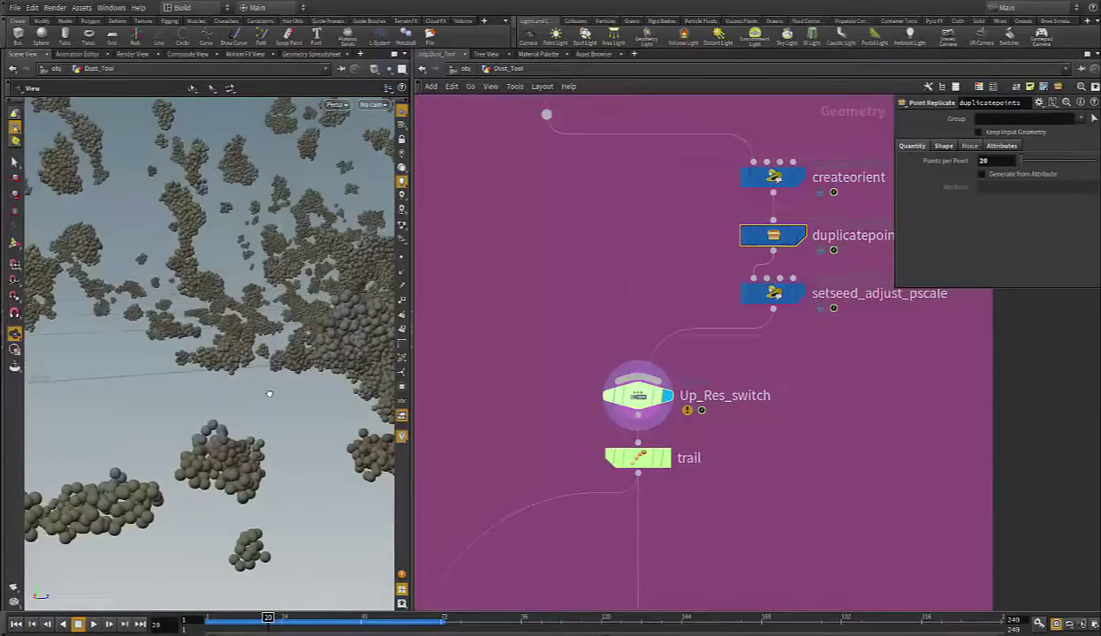
Set the Select Input of Up_Res_switch to 0 and then to 1
left_click(658, 389)
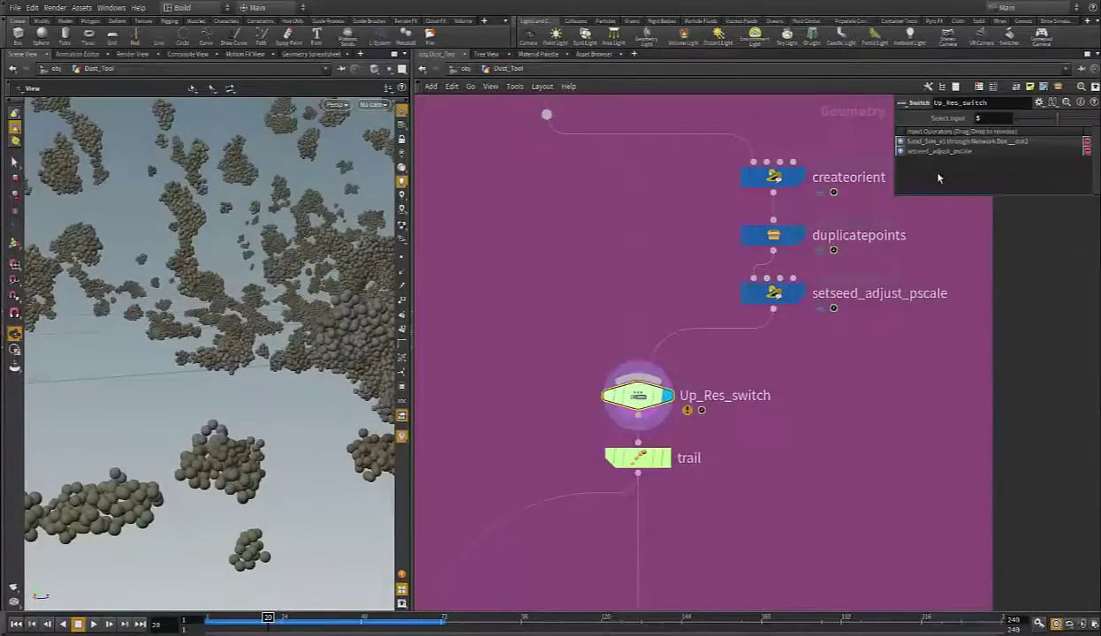
left_click(998, 118)
left_click_drag(989, 121, 950, 118)
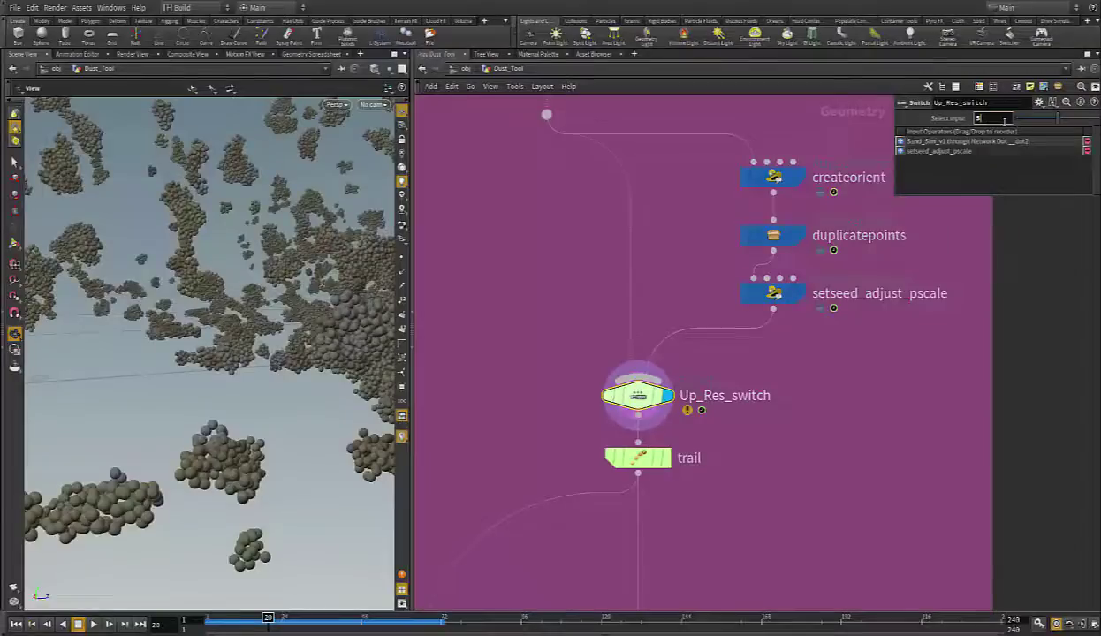
type("0")
key("Return")
mouse_move(1018, 123)
left_mouse_down()
mouse_move(1027, 127)
mouse_move(1000, 125)
mouse_move(1023, 126)
left_mouse_up()
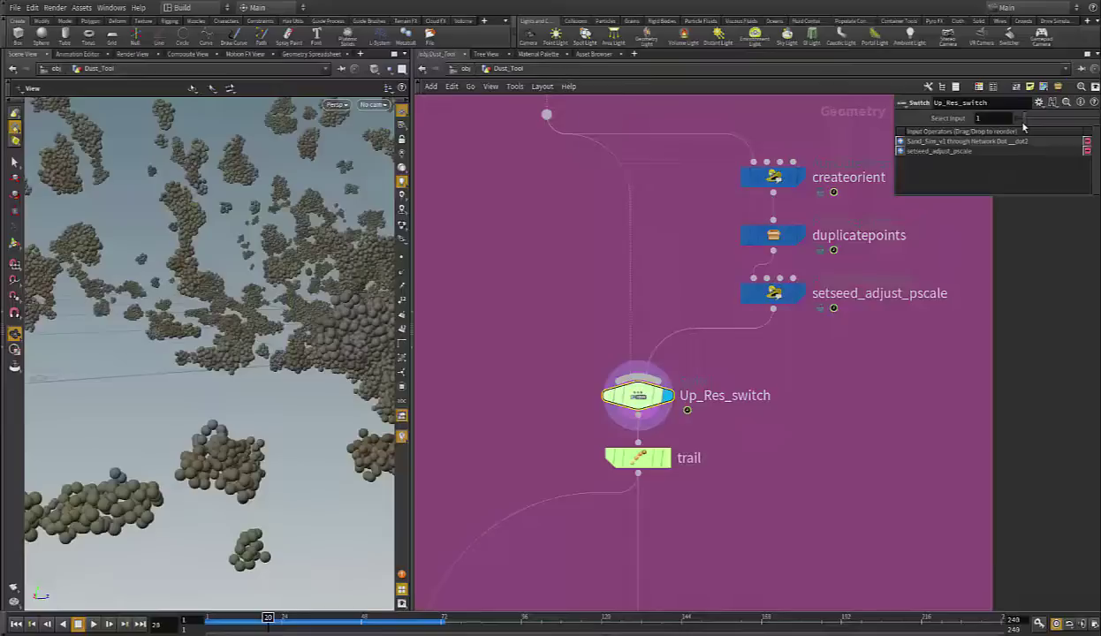
Set Points per Point of duplicatepoints to 5 and view the grains from farther away
left_click(753, 235)
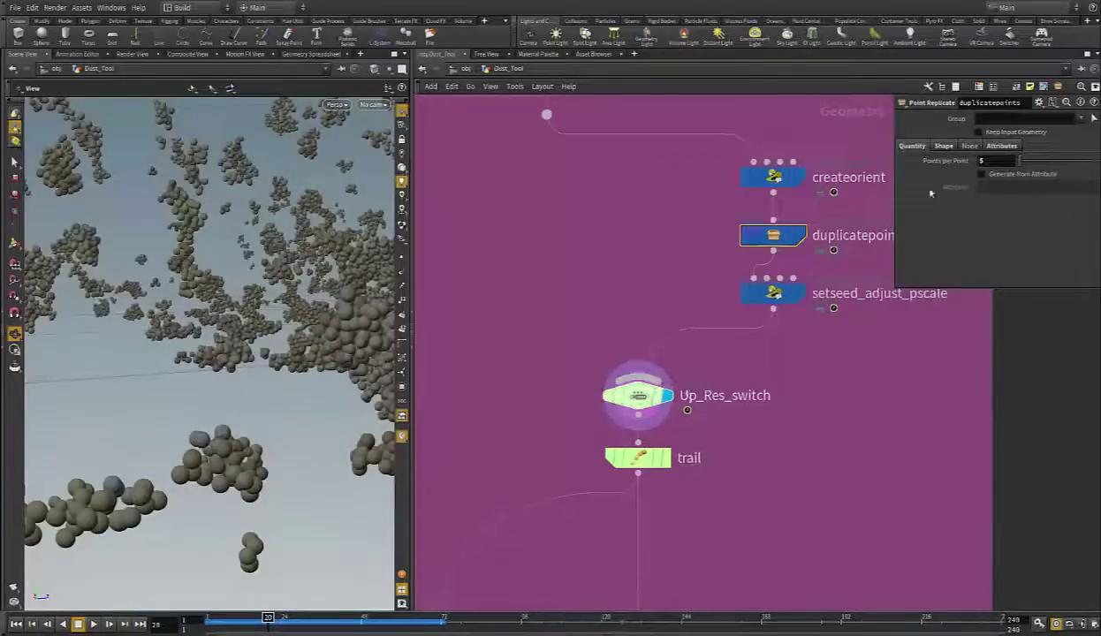
scroll(513, 292, "down", 3)
middle_click_drag(675, 471, 756, 350)
right_click_drag(160, 279, 287, 341)
left_click_drag(287, 341, 257, 311)
Display the Post_Sand_Sim_Cache_v1 file cache, show its parameters and preview the cached sand motion along the timeline
left_click(679, 507)
middle_click_drag(684, 516, 681, 429)
scroll(671, 470, "up", 3)
left_click(677, 478)
left_click(679, 480)
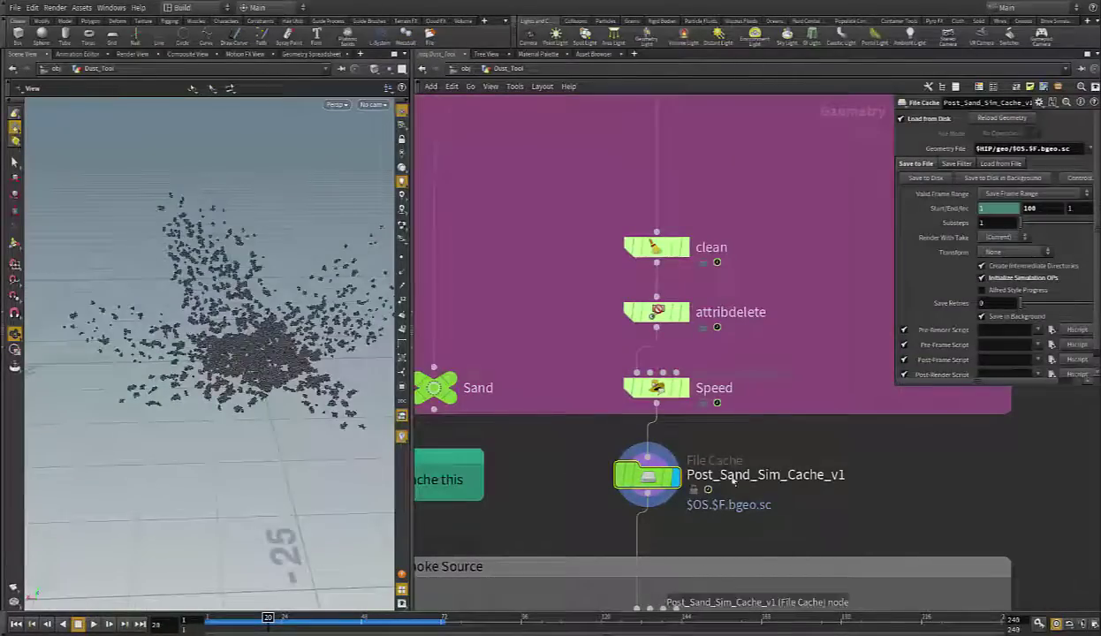
left_click_drag(343, 340, 255, 378)
left_click_drag(553, 457, 692, 489)
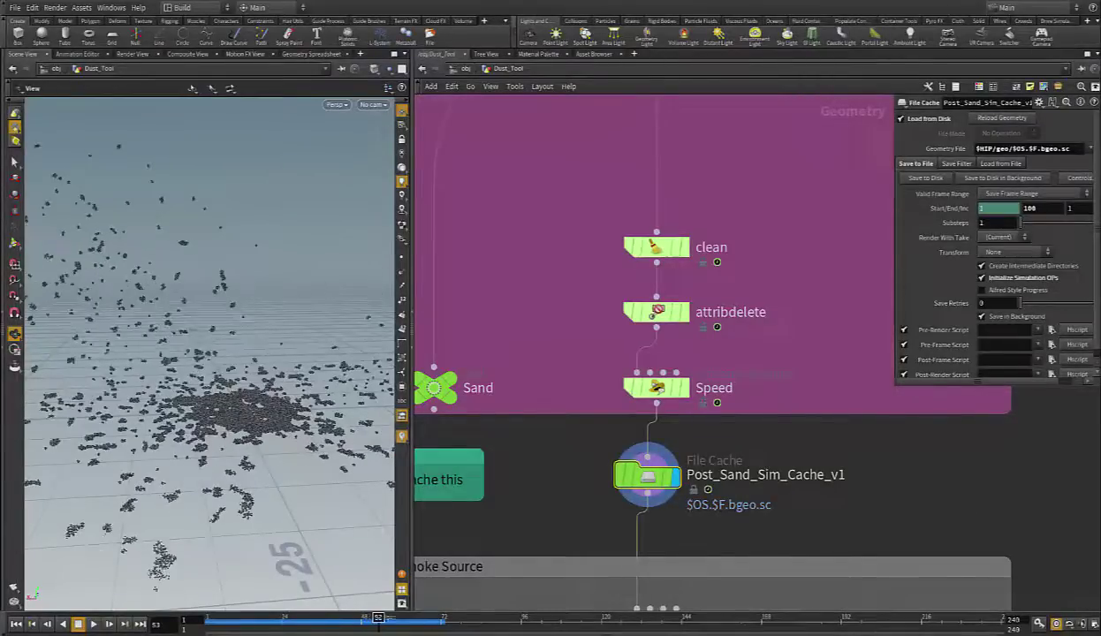
Display the Steping_Fix wrangle in the smoke source group and show its VEX expression
middle_click_drag(688, 473, 677, 421)
middle_click_drag(733, 543, 714, 375)
middle_click_drag(769, 481, 776, 391)
left_click(661, 435)
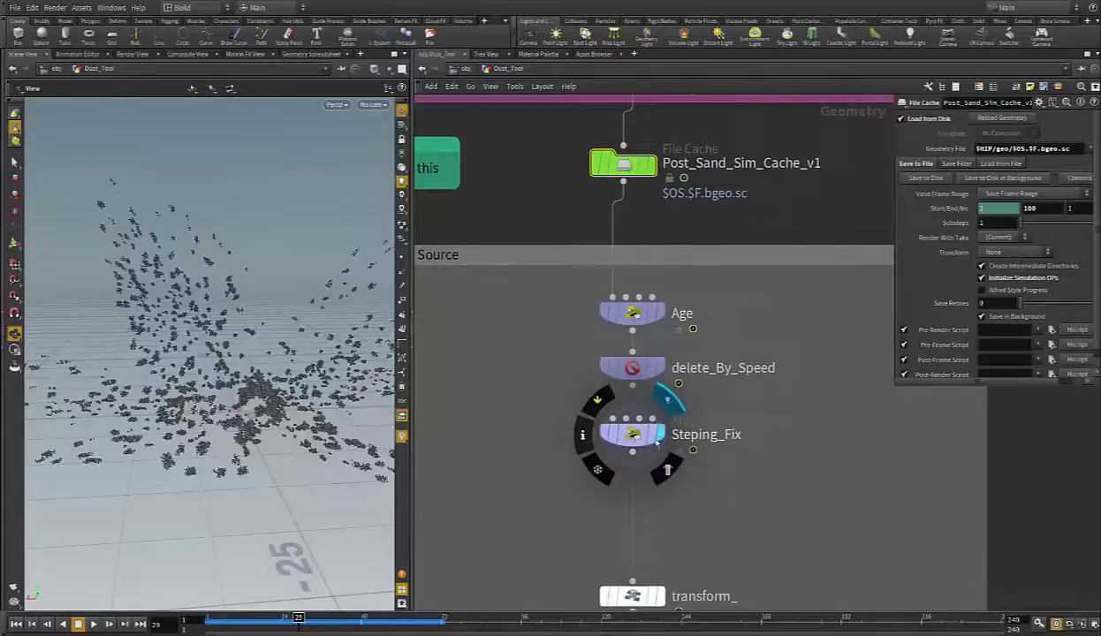
left_click(641, 433)
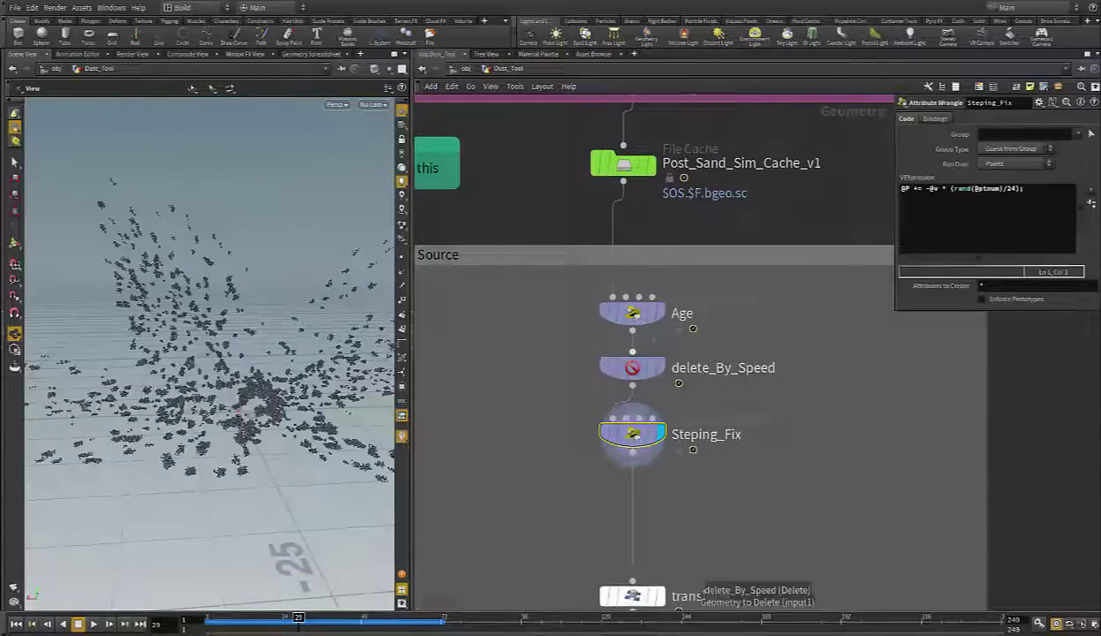
Inspect the divisor in the Age wrangle's expression and view the remaining particles at frame 41 from several angles
left_click(632, 312)
left_click(980, 206)
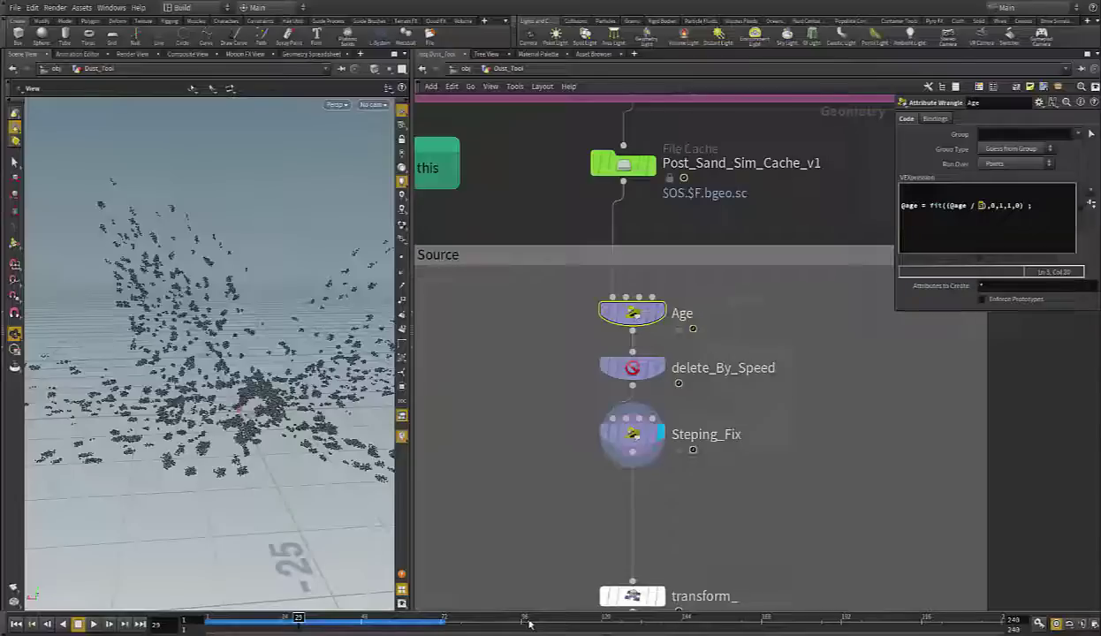
left_click_drag(582, 624, 338, 616)
scroll(235, 370, "down", 3)
left_click_drag(292, 385, 227, 375)
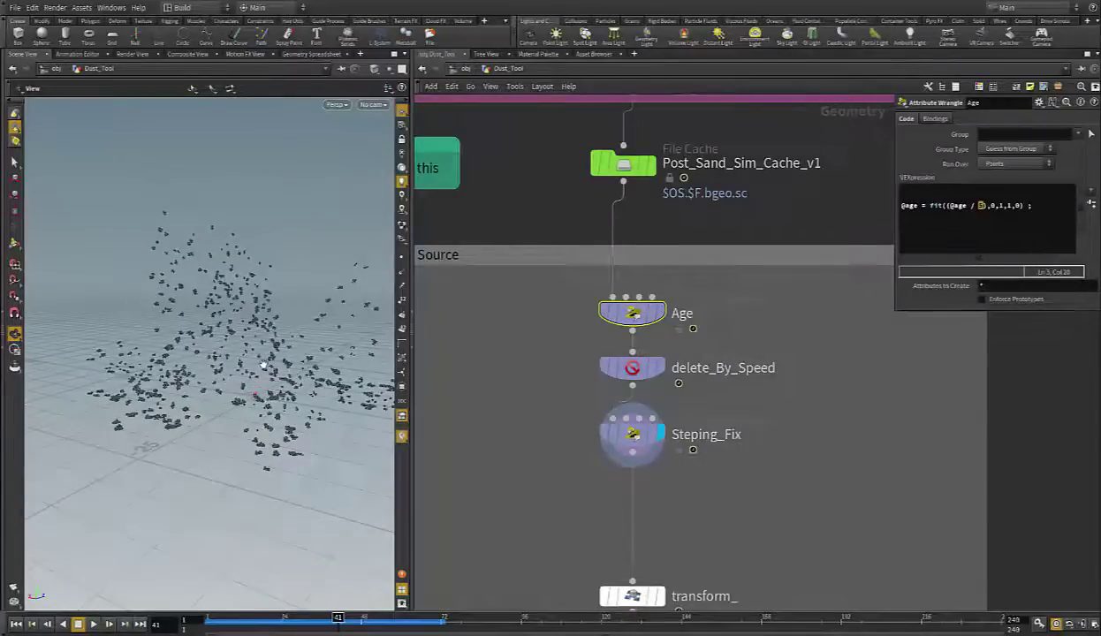
left_click_drag(249, 366, 255, 369)
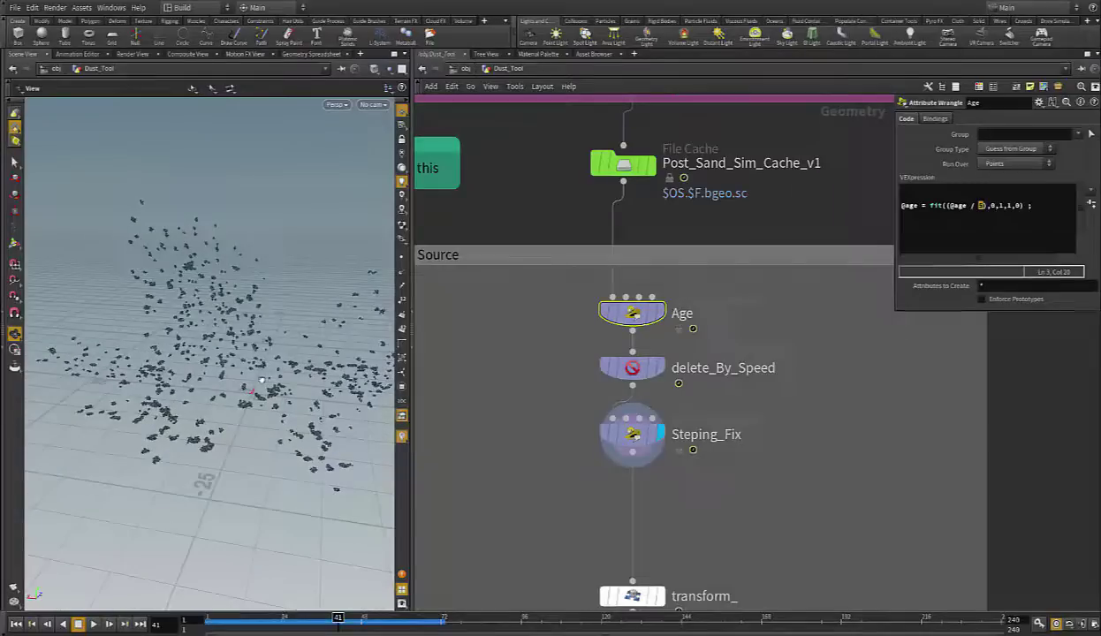
left_click(982, 215)
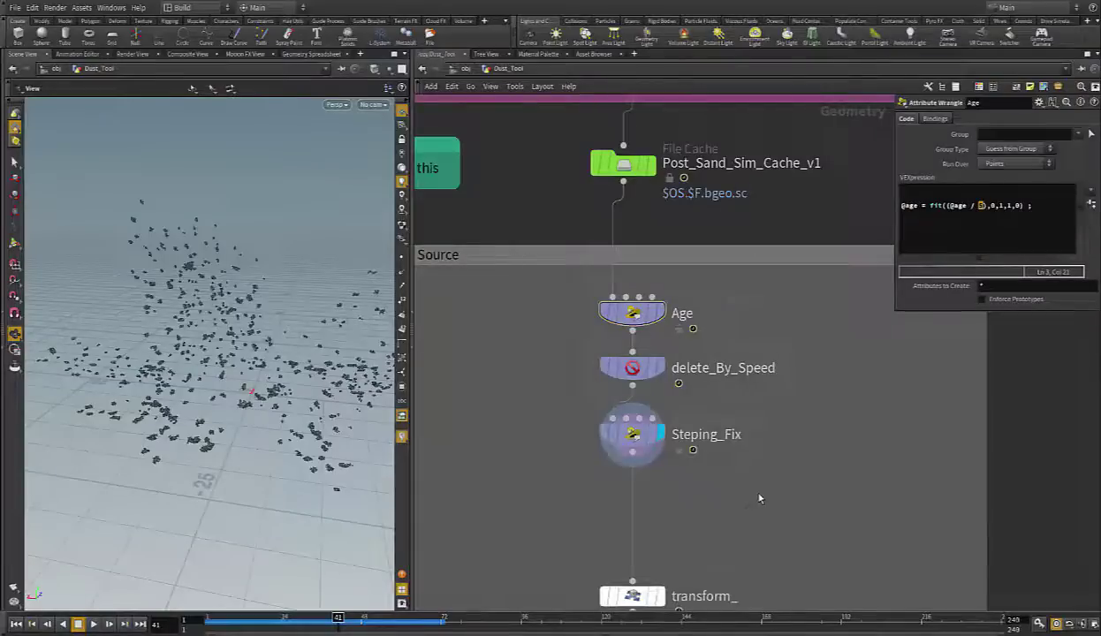
Display the Smoke_Source_v1 file cache below the smoke source group and show its parameters
middle_click_drag(759, 497, 752, 356)
scroll(752, 356, "down", 2)
middle_click_drag(674, 486, 677, 355)
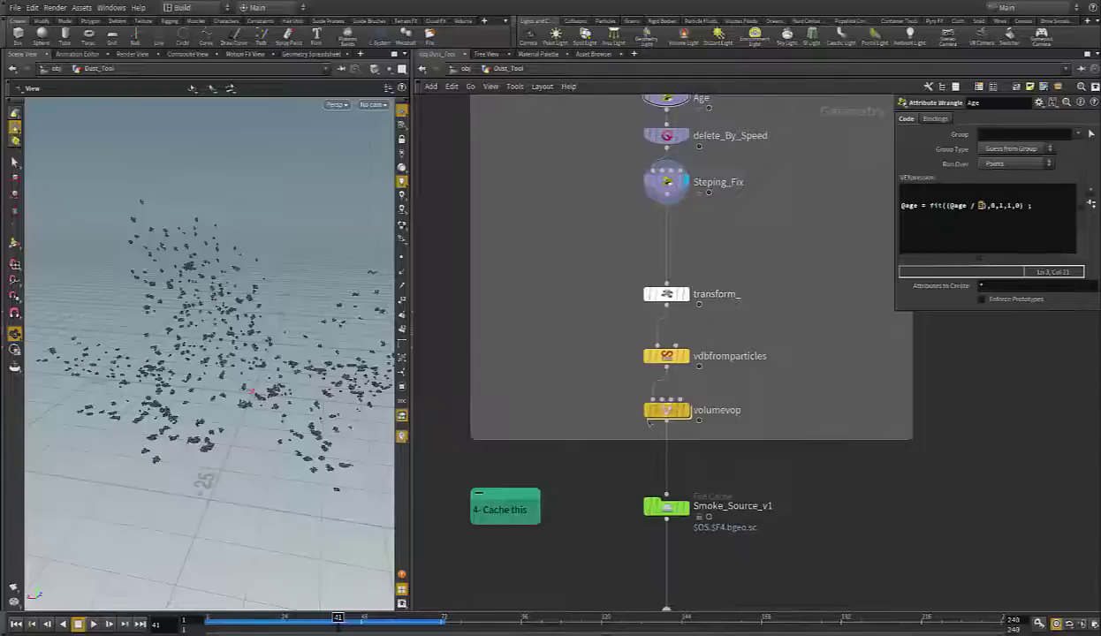
scroll(648, 437, "down", 3)
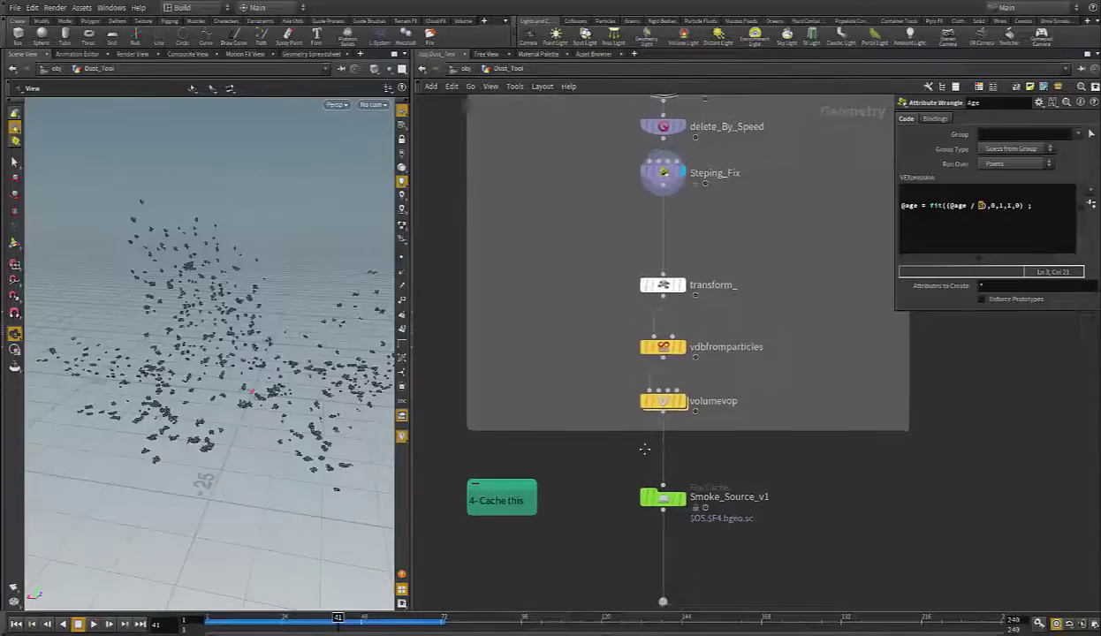
mouse_move(667, 375)
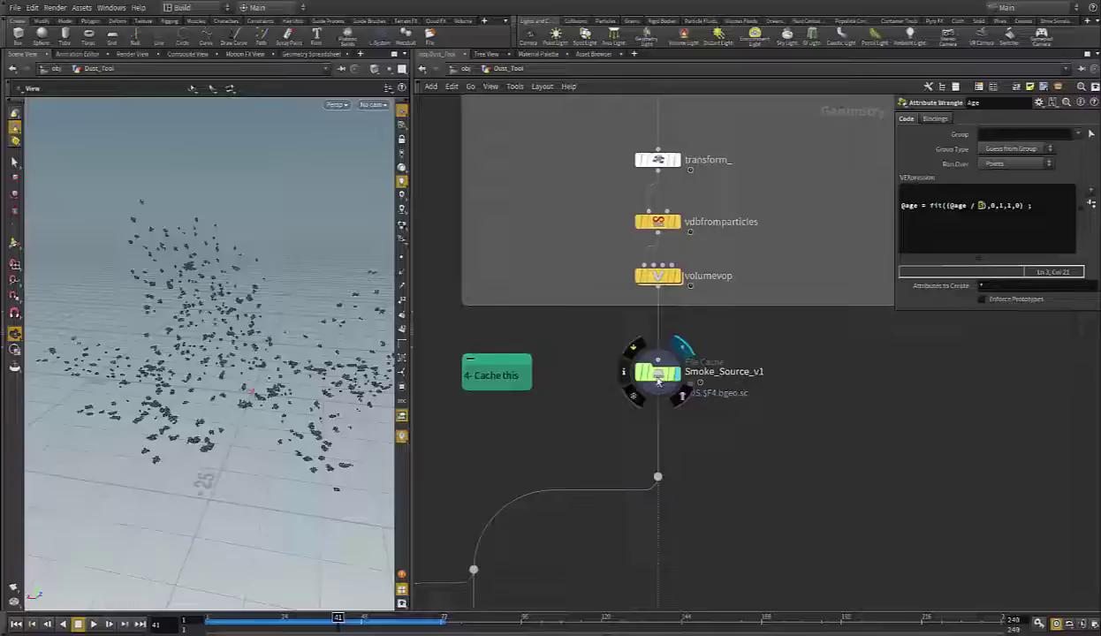
left_click(656, 375)
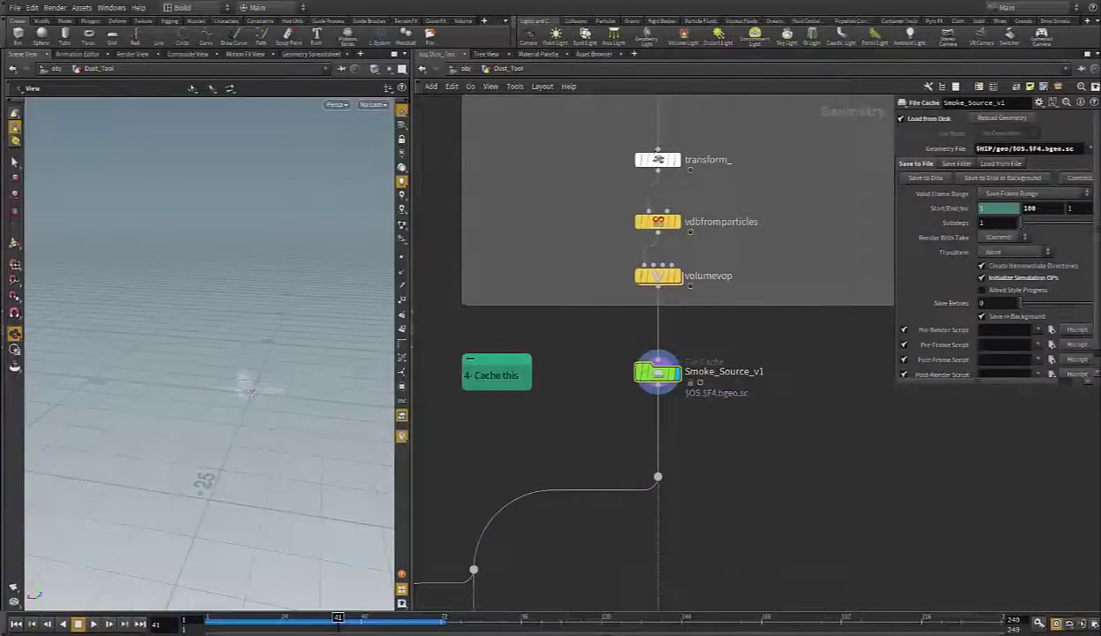
Show the parameters of transform_ and view the smoke source volume up close
left_click(658, 160)
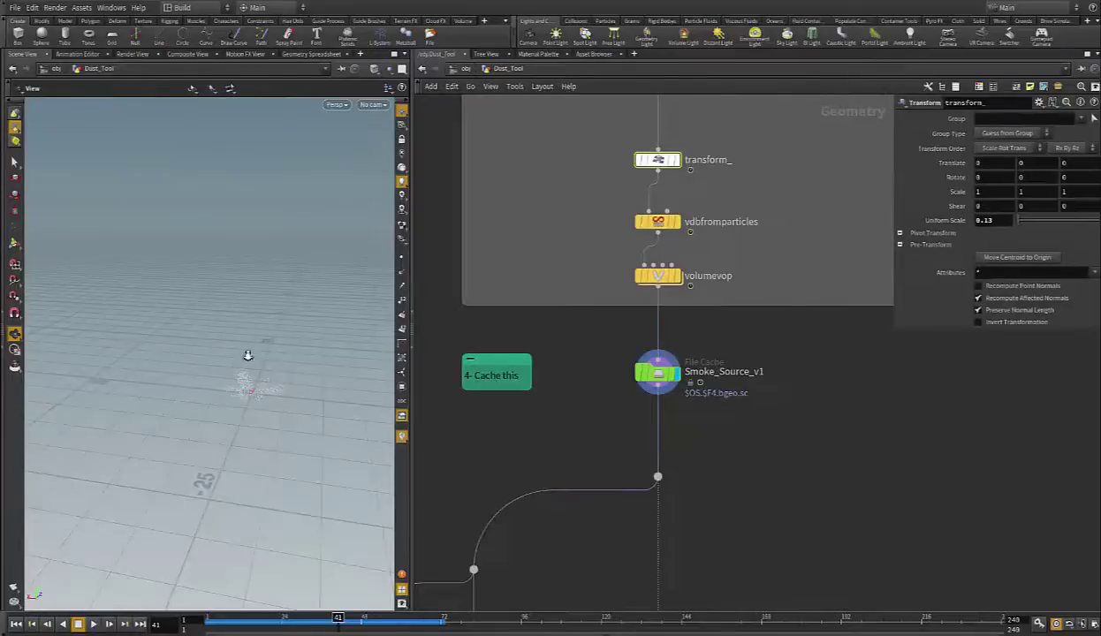
right_click_drag(246, 354, 563, 388)
left_click_drag(169, 447, 229, 374)
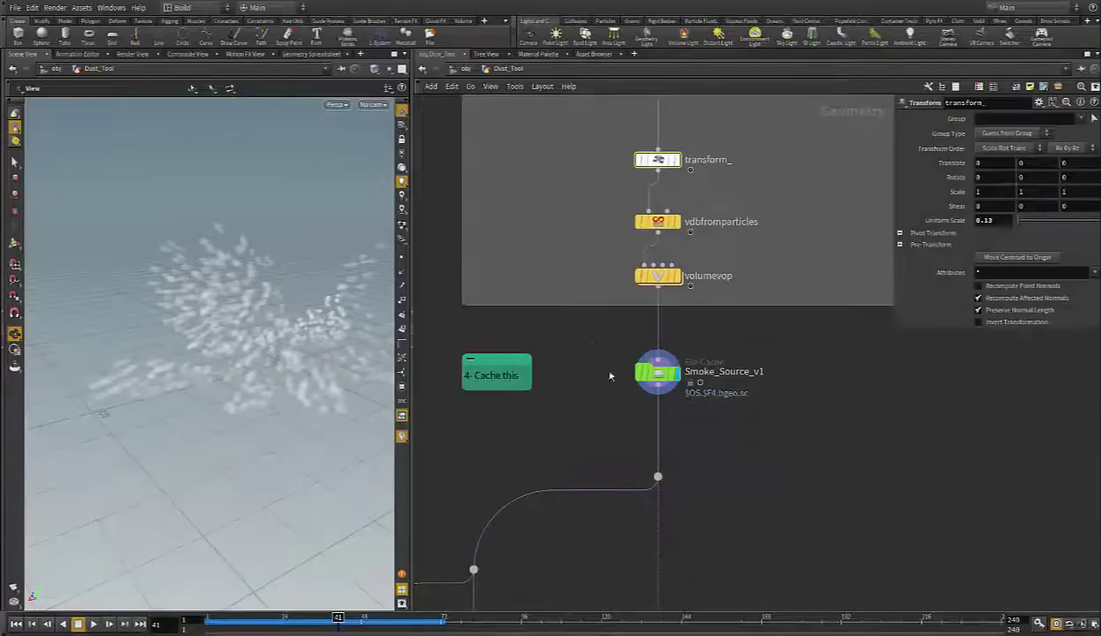
Display the volumetrail node beside the Vel Test note and view its velocity trails from another angle
left_click_drag(592, 351, 787, 433)
middle_click_drag(755, 482, 812, 319)
scroll(798, 345, "down", 3)
scroll(654, 470, "up", 4)
left_click(648, 481)
left_click(655, 452)
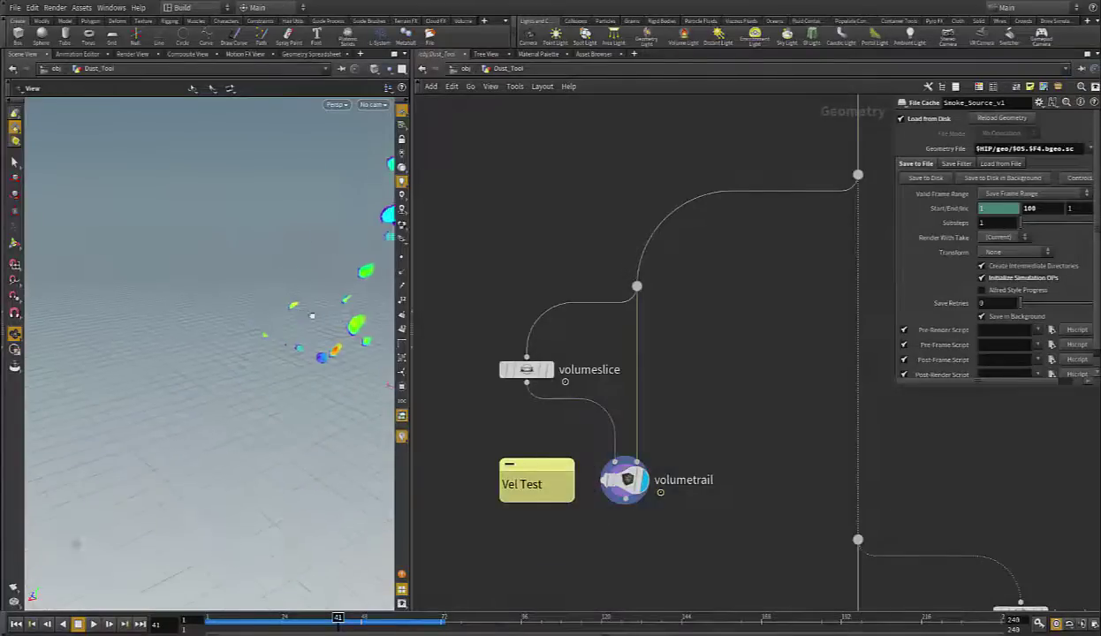
left_click_drag(359, 305, 163, 343, "alt")
Display the Bound_Source null and view its bounding box from several angles
middle_click_drag(784, 482, 668, 253)
scroll(725, 389, "down", 3)
middle_click_drag(720, 403, 594, 385)
scroll(750, 393, "up", 4)
left_click(734, 412)
key("f")
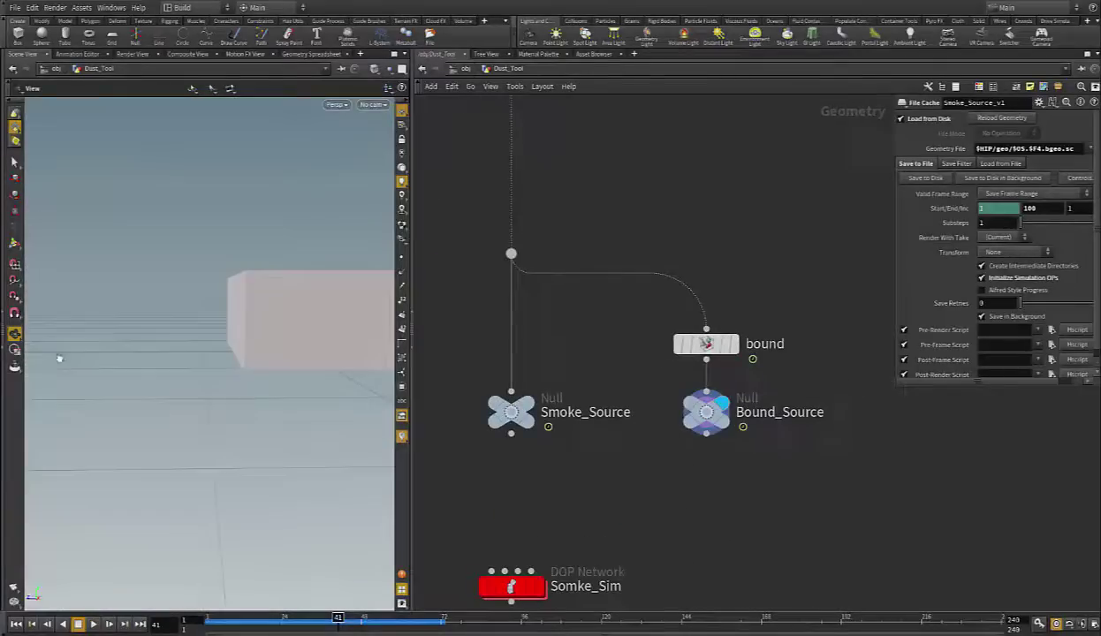
left_click_drag(81, 360, 124, 376, "alt")
scroll(74, 371, "down", 4)
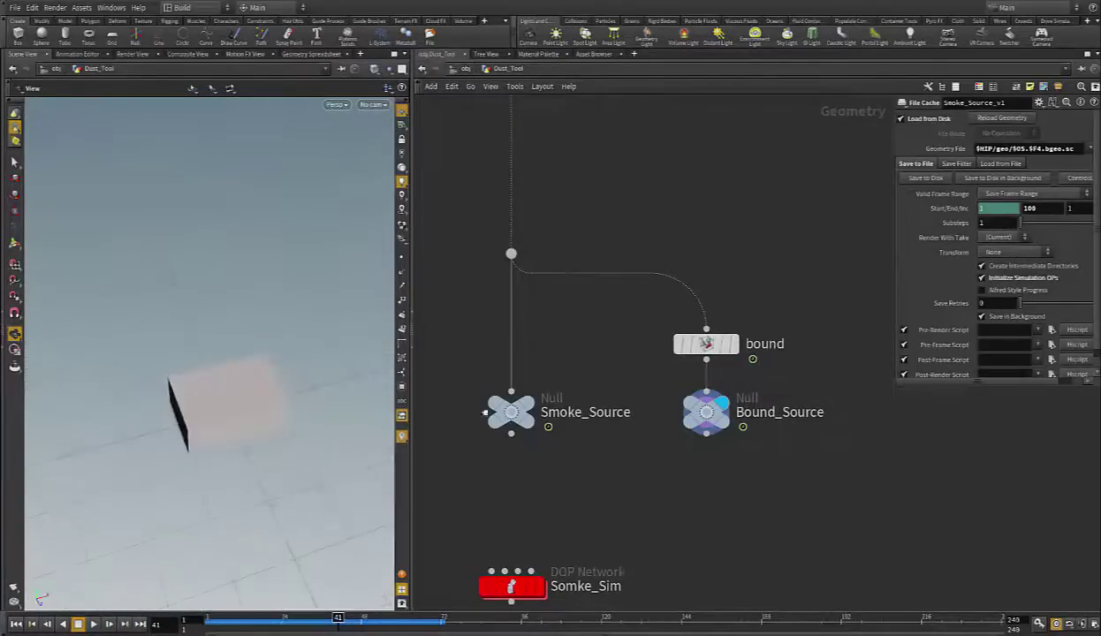
Display the Smoke_Source null and open the Somke_Sim DOP network
left_click(528, 403)
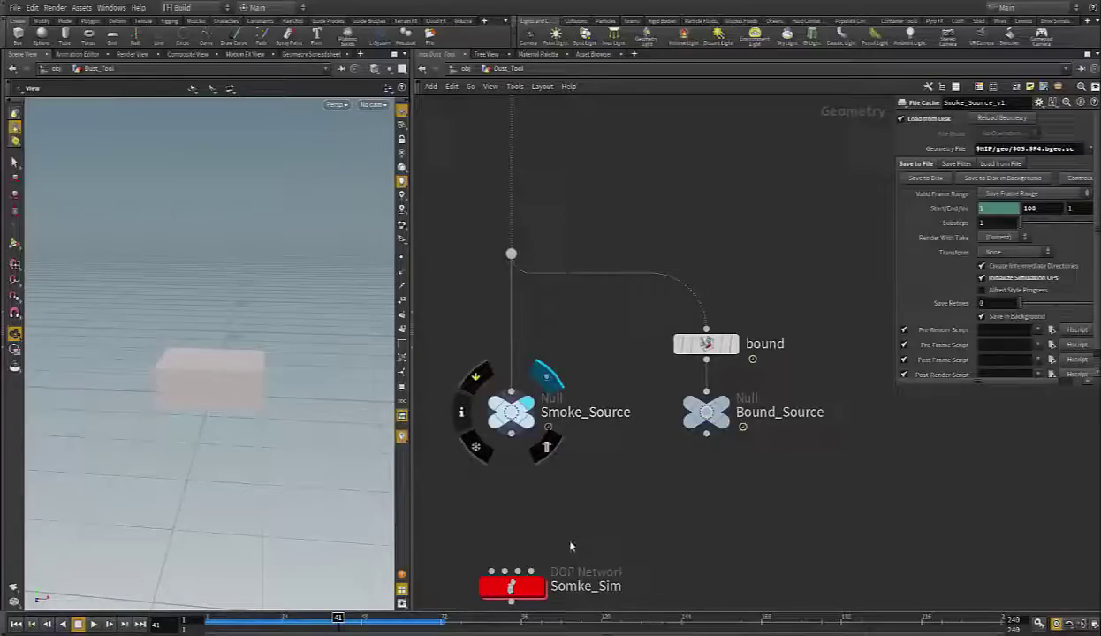
middle_click_drag(567, 538, 690, 335)
double_click(626, 419)
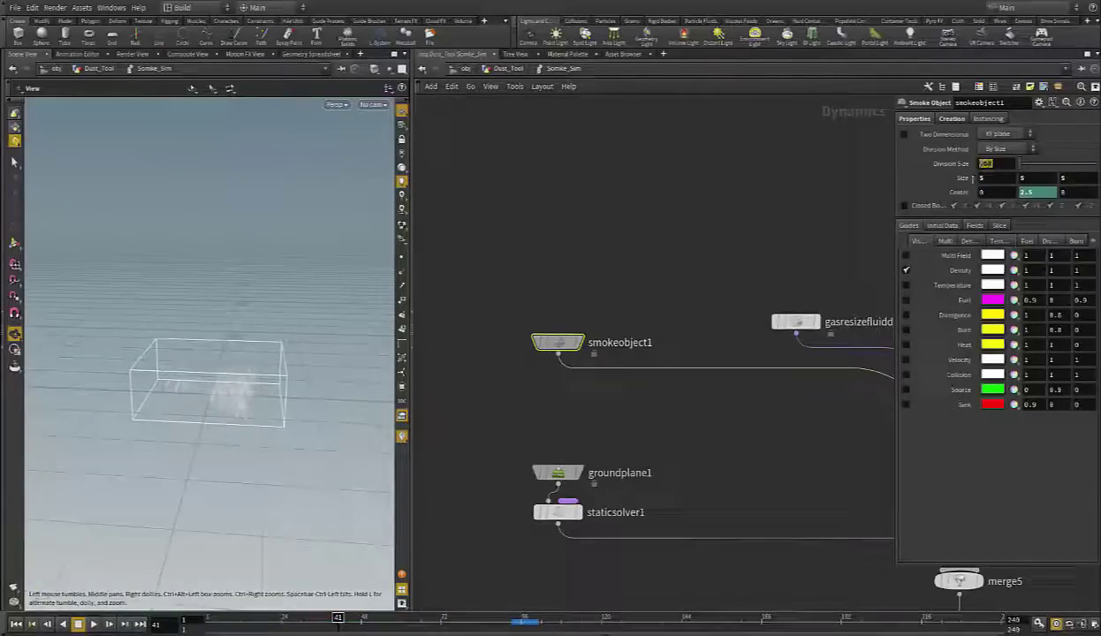
Set the Division Size of smokeobject1 to .04
mouse_move(985, 174)
left_mouse_down()
mouse_move(956, 169)
mouse_move(988, 164)
left_mouse_up()
type("4")
left_click(619, 254)
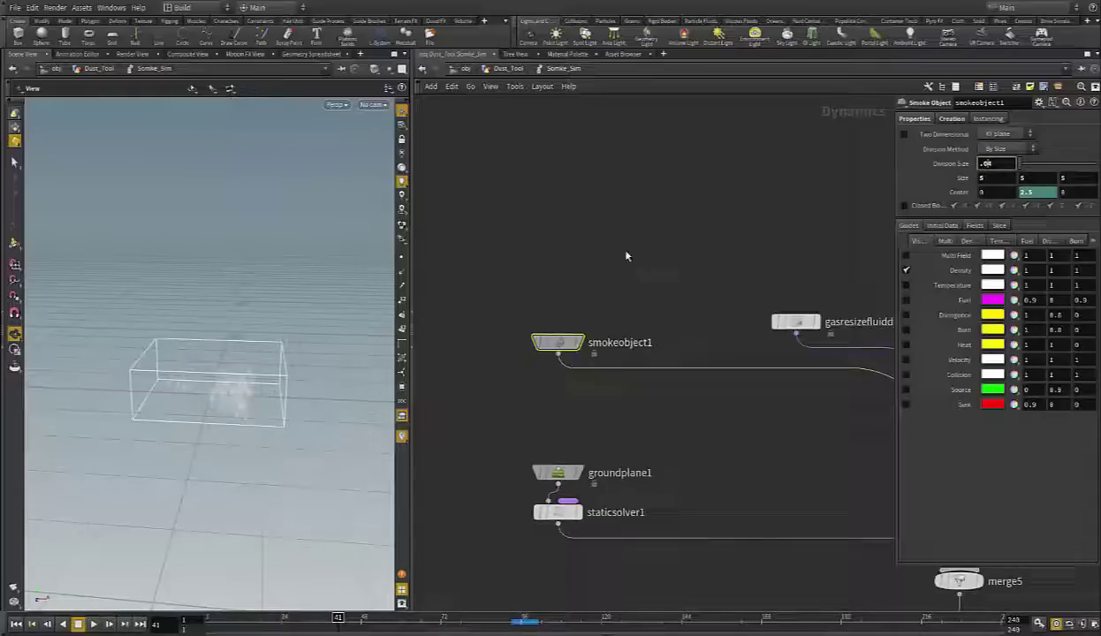
Reopen the Somke_Sim network and examine the disturbance settings of gasdisturb3, gasdisturb4 and gasdisturb5 together
left_click(509, 69)
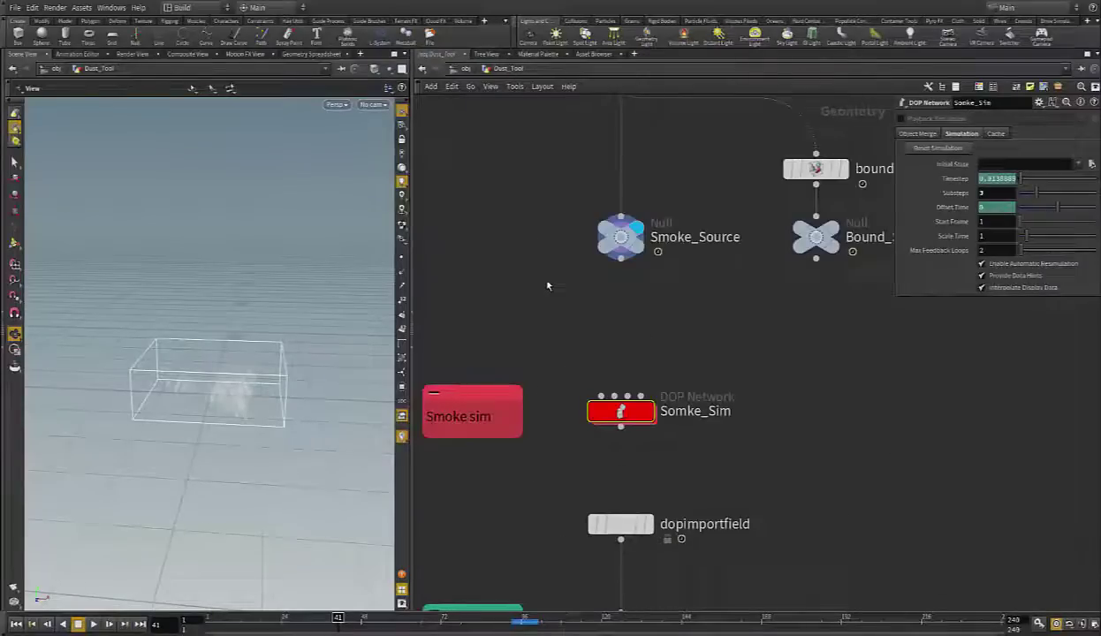
scroll(547, 286, "down", 3)
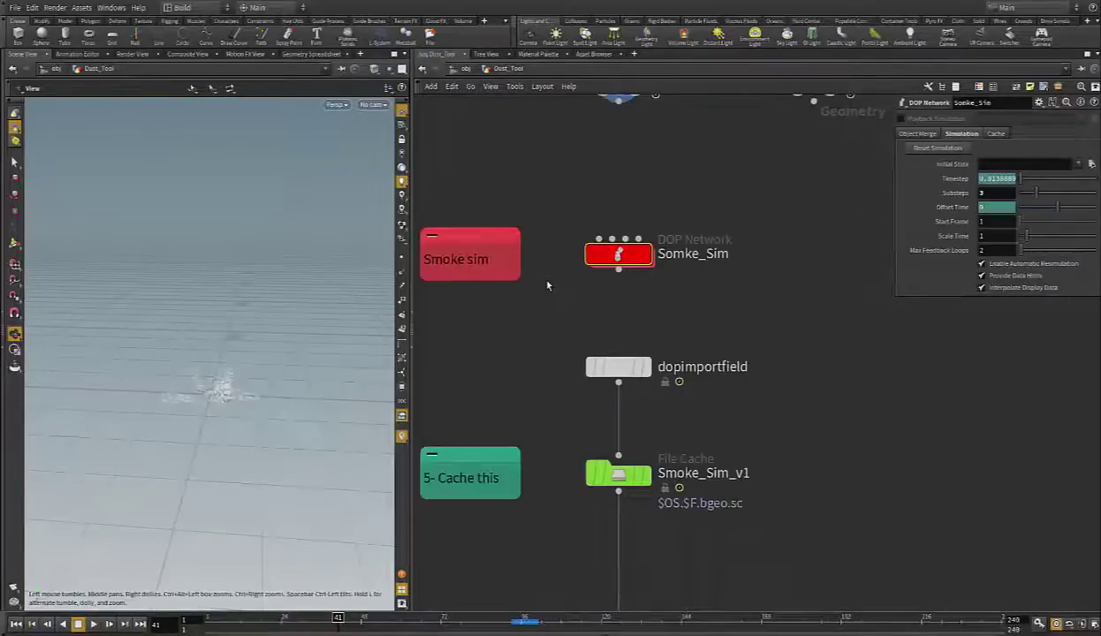
double_click(619, 255)
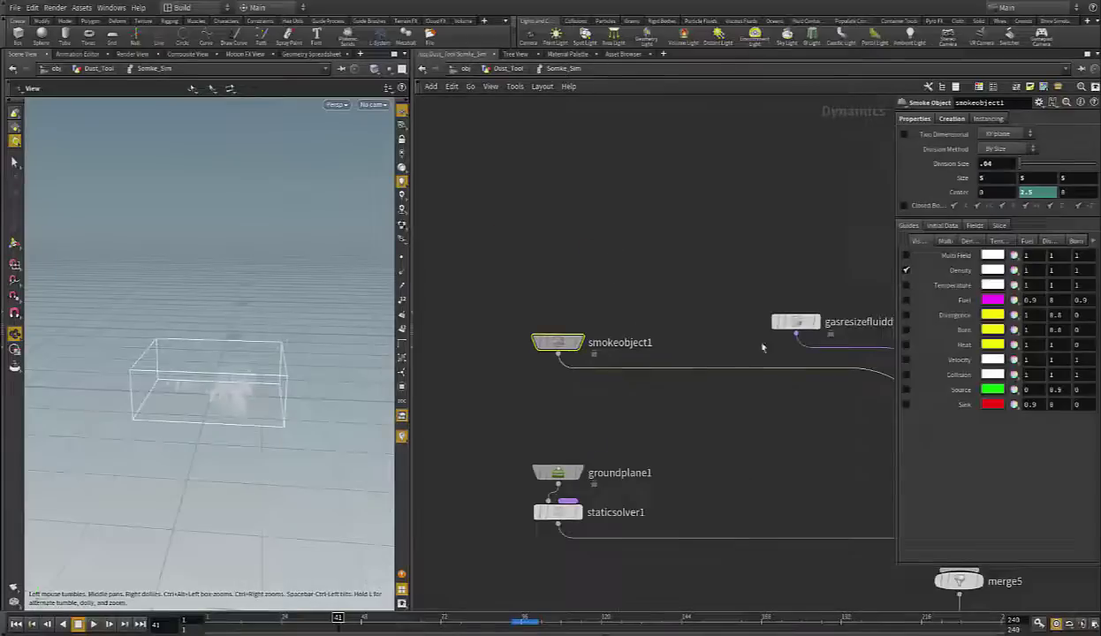
middle_click_drag(506, 367, 423, 317)
scroll(423, 317, "down", 4)
middle_click_drag(721, 378, 620, 524)
scroll(635, 263, "up", 4)
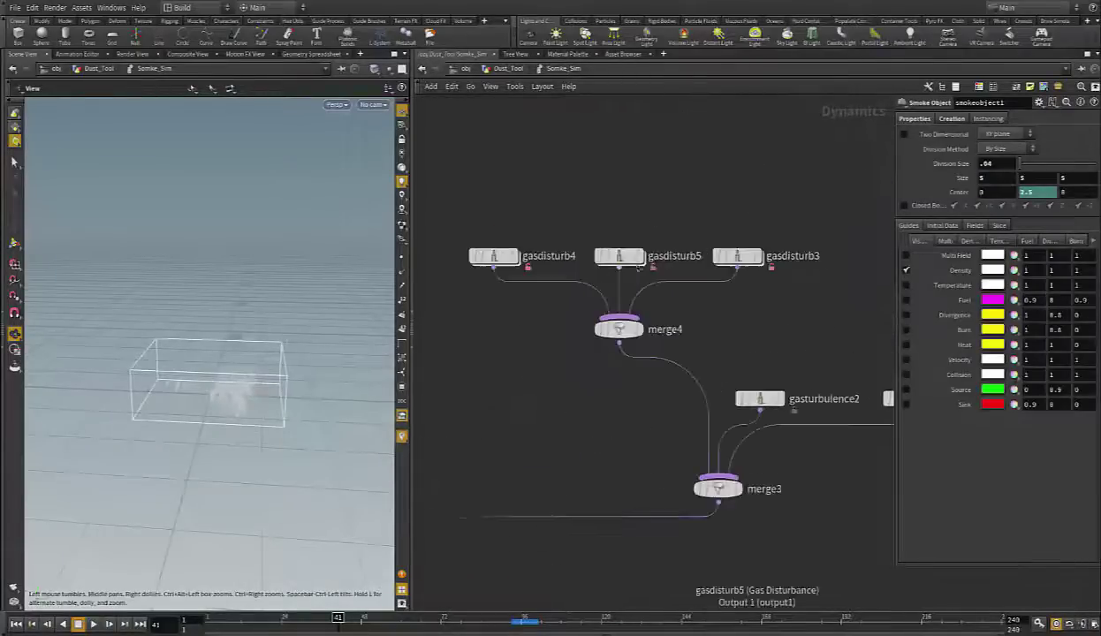
left_click_drag(503, 201, 783, 273)
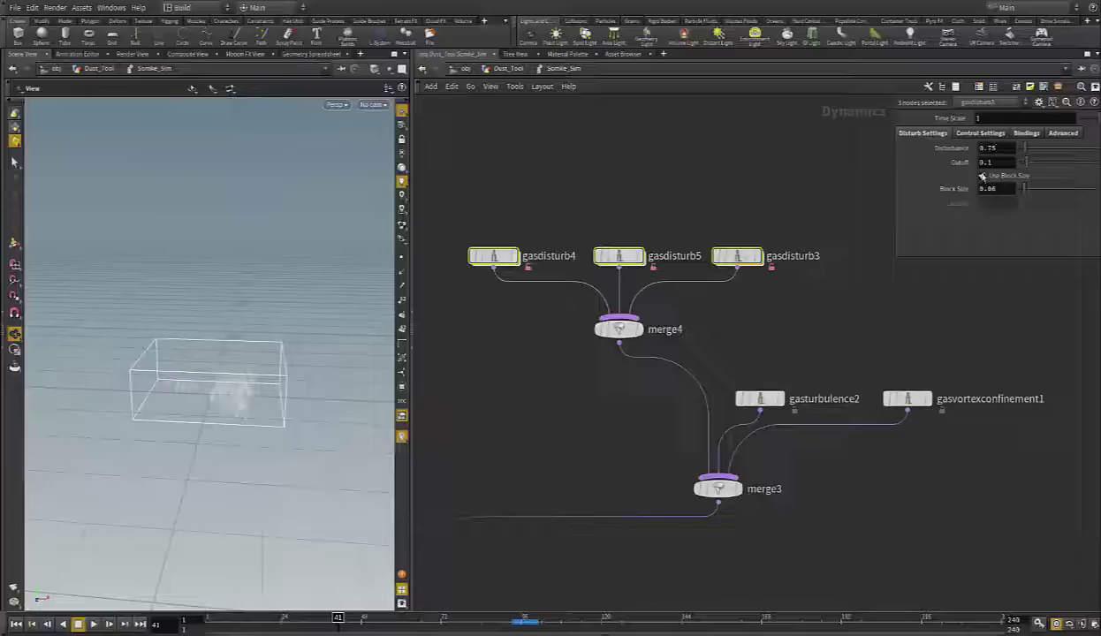
type("6")
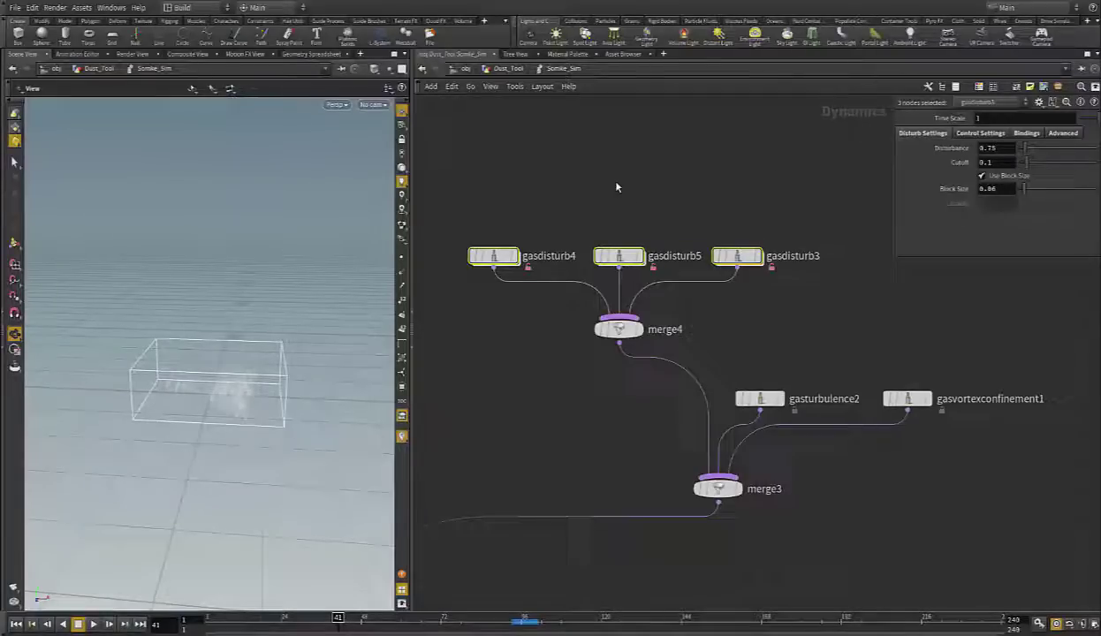
Examine the settings of gasturbulence2 and gasvortexconfinement1 above the merge3 node
left_click_drag(865, 342, 734, 428)
left_click(890, 400)
scroll(814, 470, "down", 5)
middle_click_drag(680, 408, 671, 233)
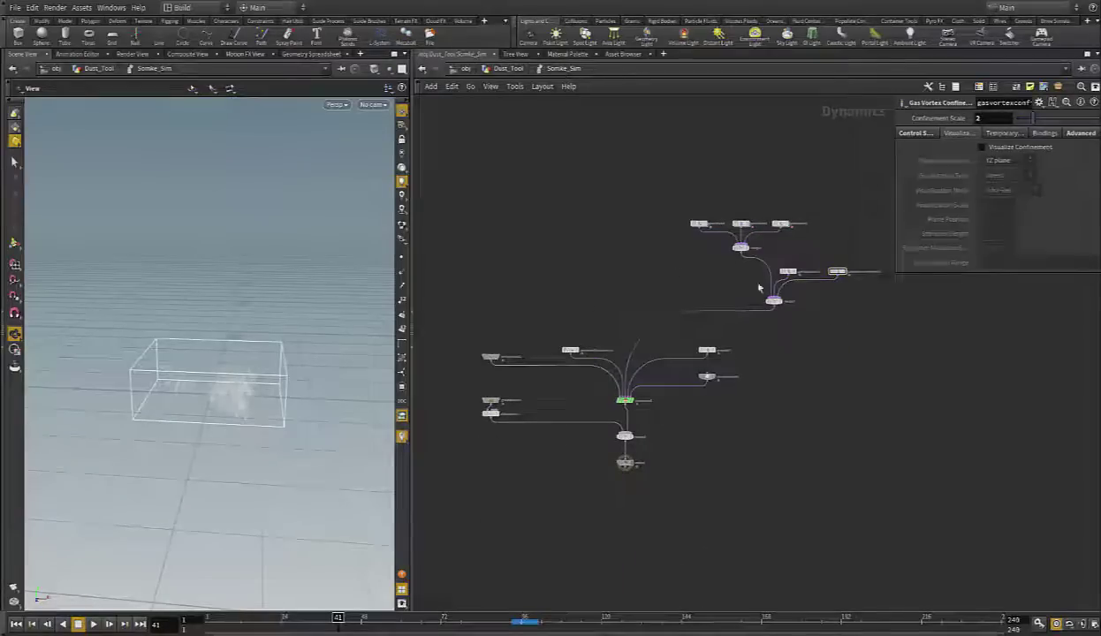
Return to the Dust_Tool network and display the Smoke_Sim_v1 file cache beside the 5- Cache this note
left_click(508, 68)
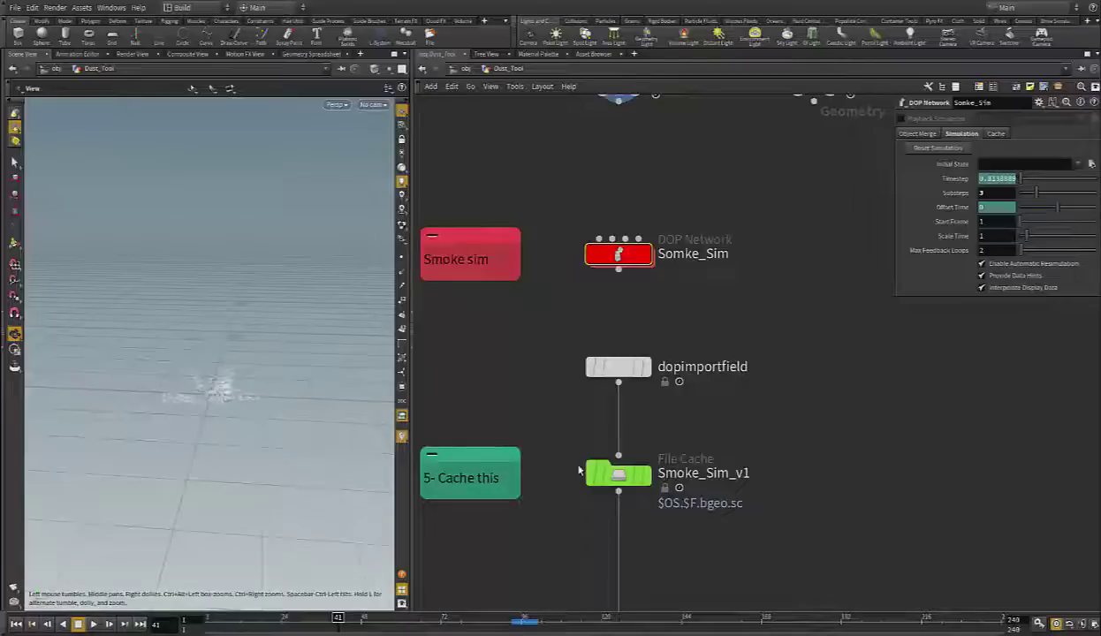
left_click(621, 477)
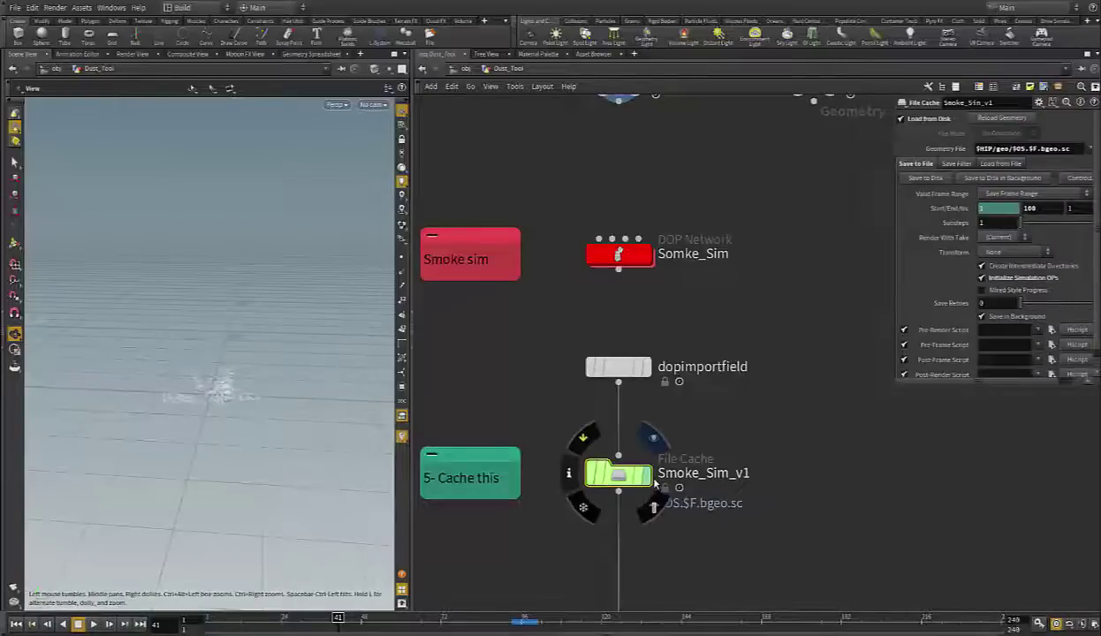
left_click(647, 476)
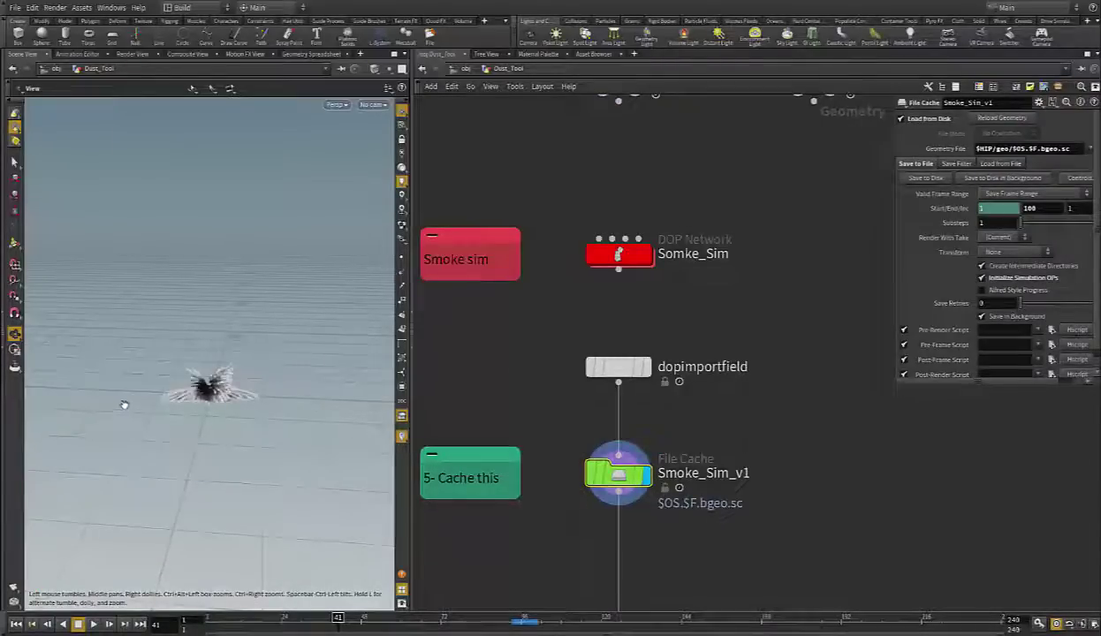
mouse_move(200, 383)
left_mouse_down()
mouse_move(239, 418)
mouse_move(181, 386)
left_mouse_up()
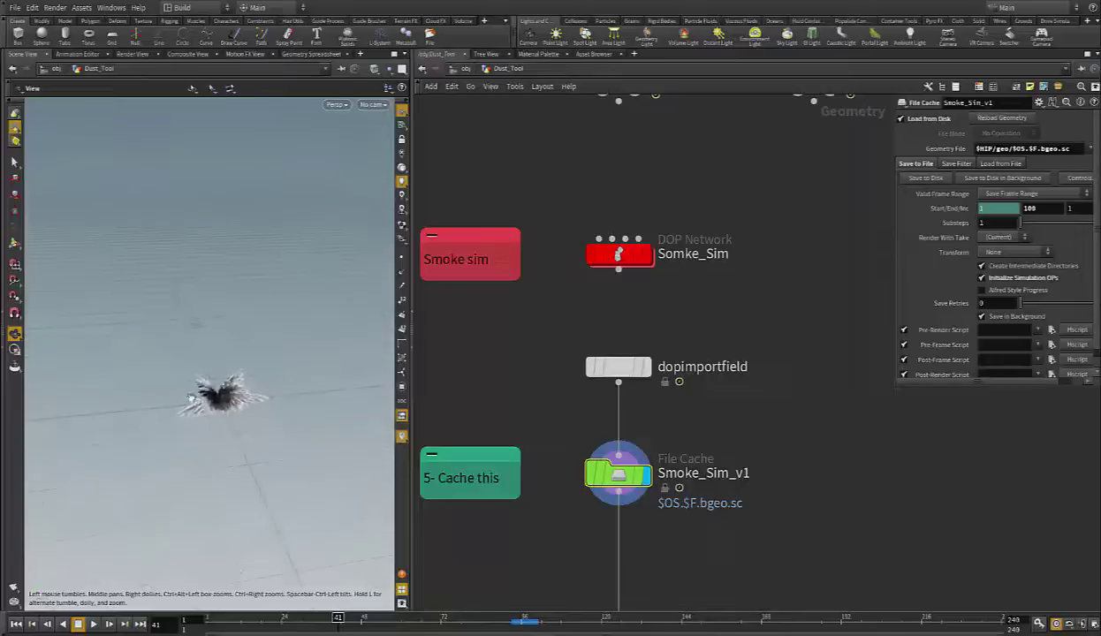
Display the Smoke null at the end of the smoke branch
middle_click_drag(543, 540, 523, 253)
middle_click_drag(532, 425, 536, 321)
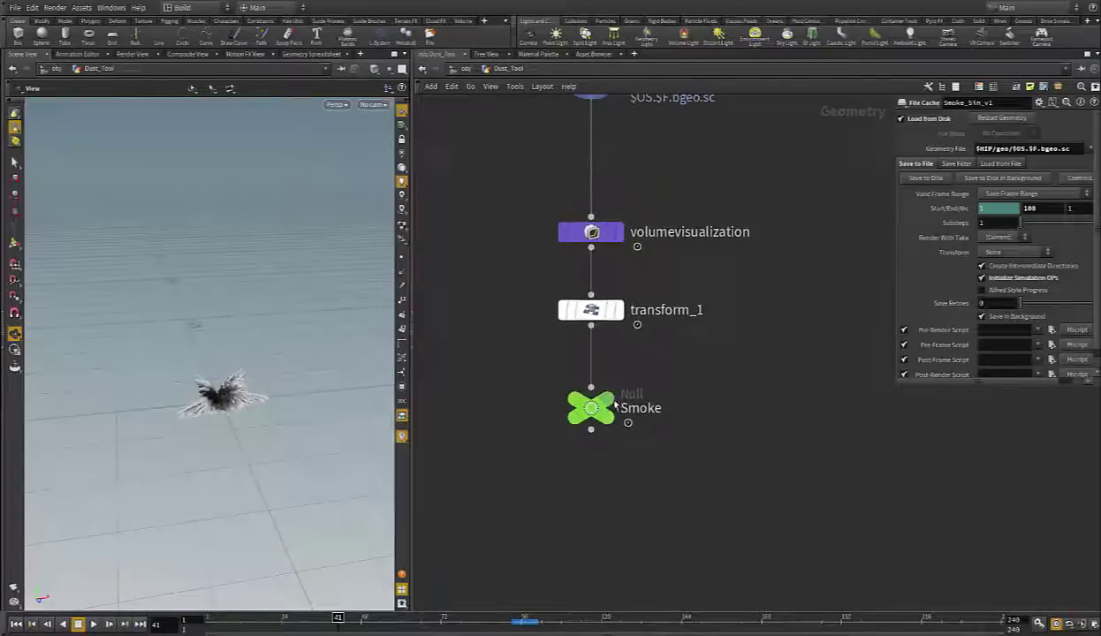
mouse_move(616, 402)
left_click(626, 373)
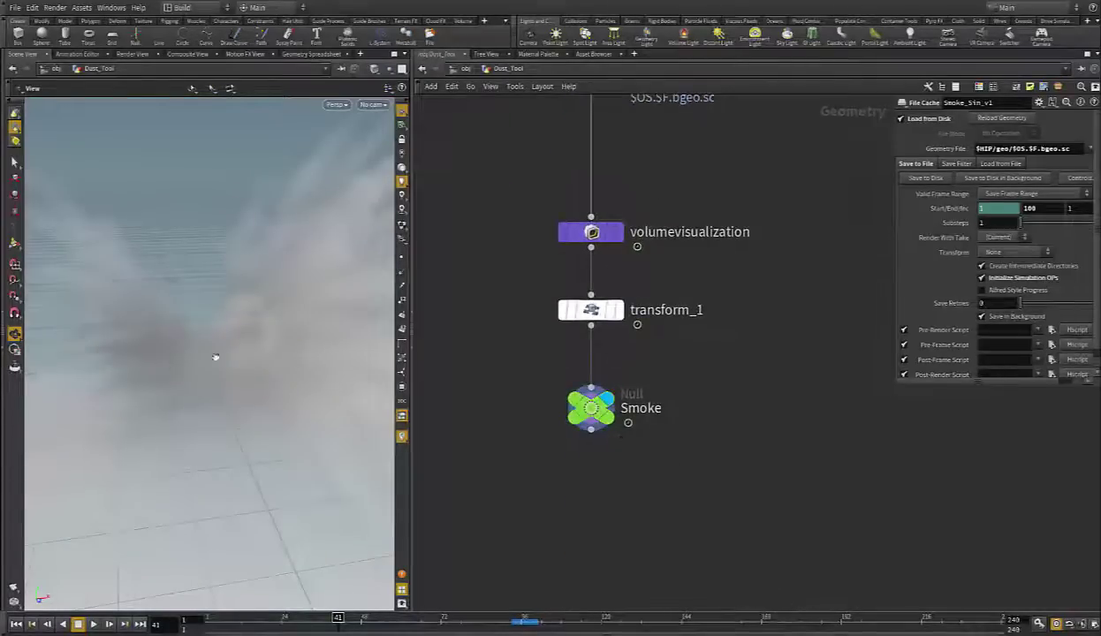
Select transform_1 above the Smoke null and examine its scale settings with the whole smoke in view
left_click(577, 311)
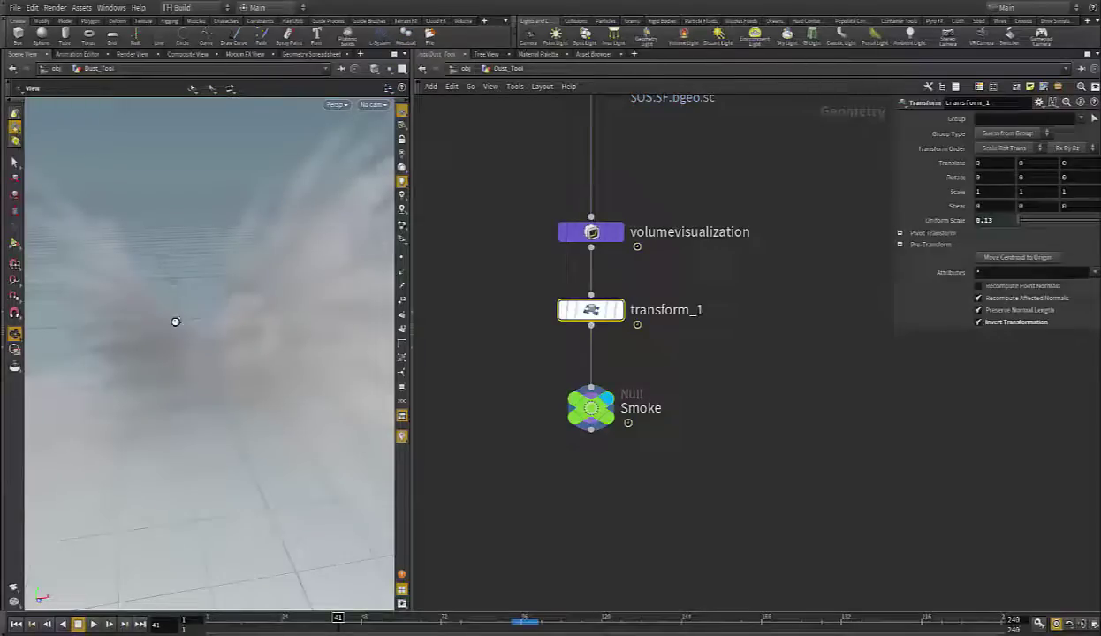
scroll(165, 363, "down", 5)
left_click_drag(200, 352, 191, 408)
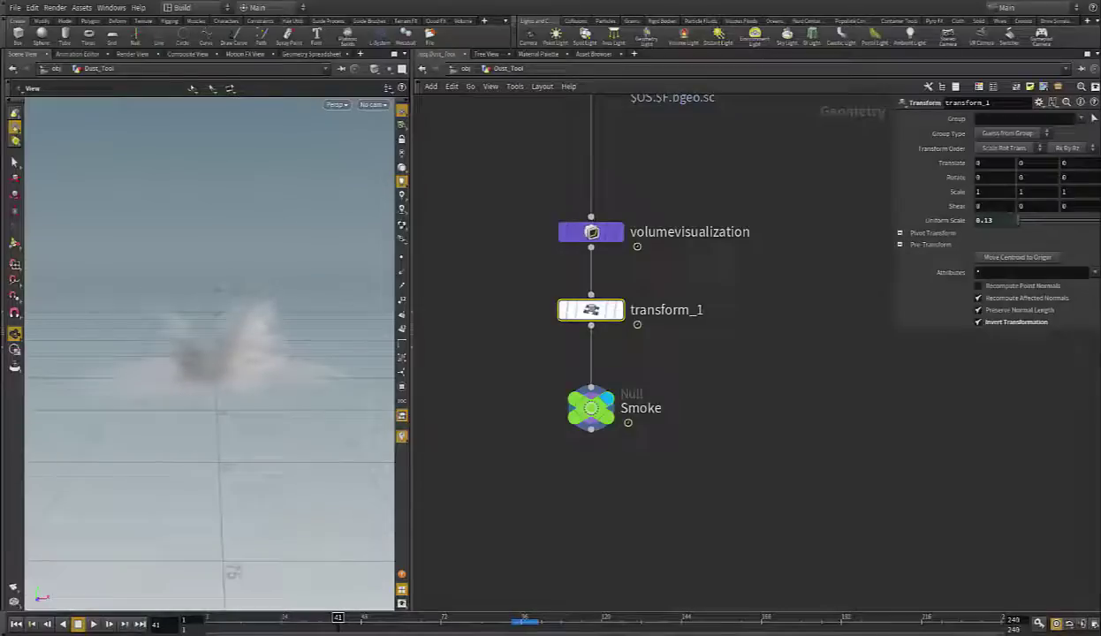
View the smoke at frames 97 and 73 from several angles
left_click(525, 623)
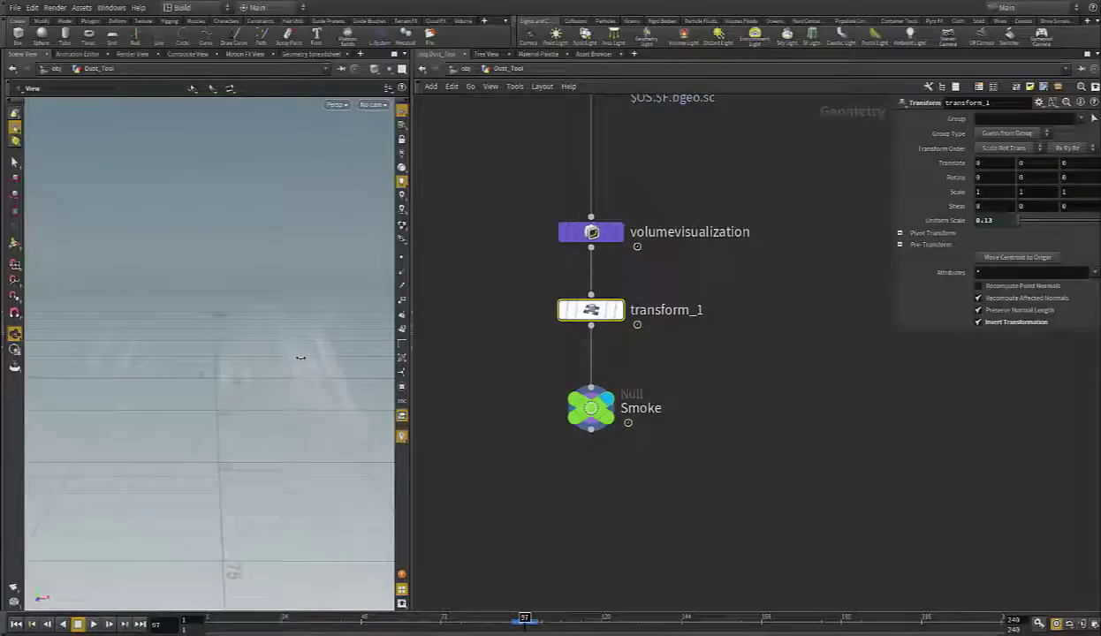
left_click_drag(300, 357, 290, 369)
left_click(444, 627)
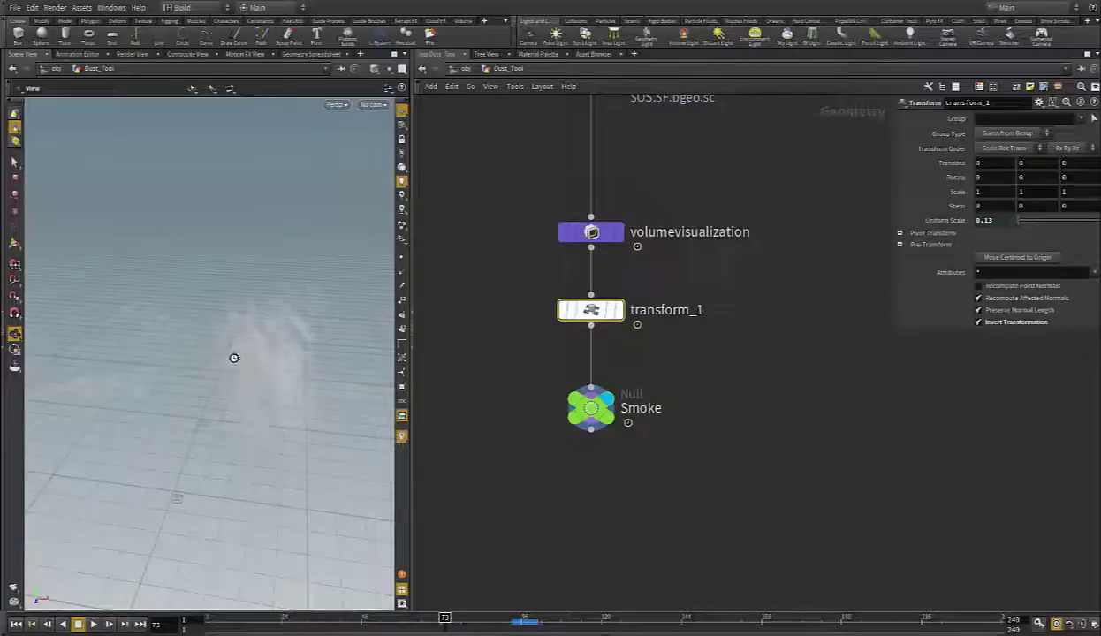
left_click_drag(277, 358, 192, 347)
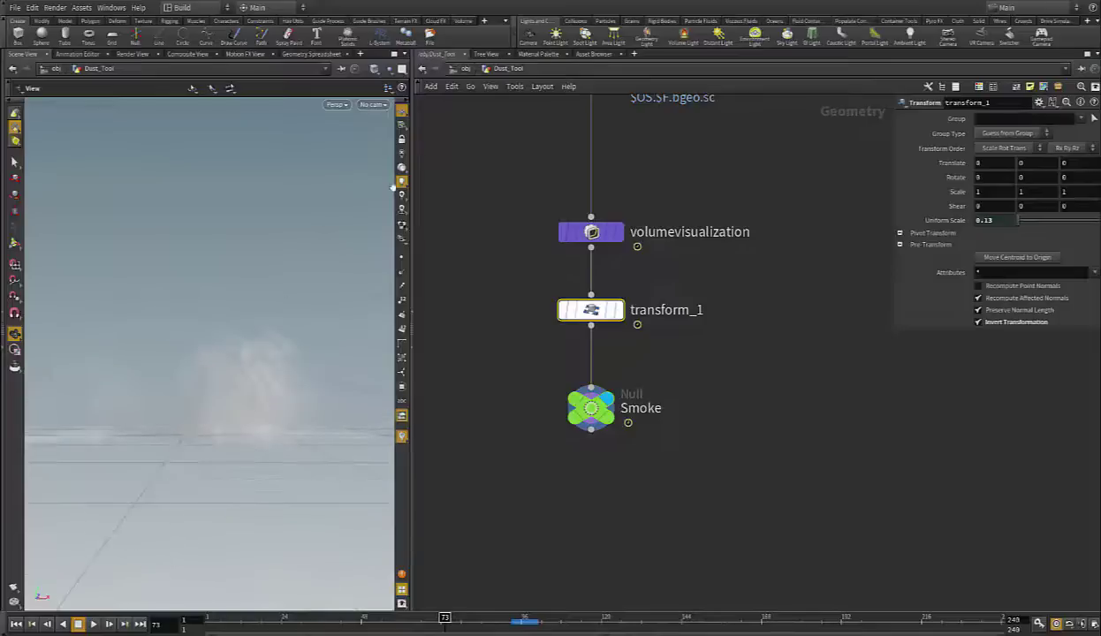
Go up to the obj level and widen the viewport
left_click(464, 69)
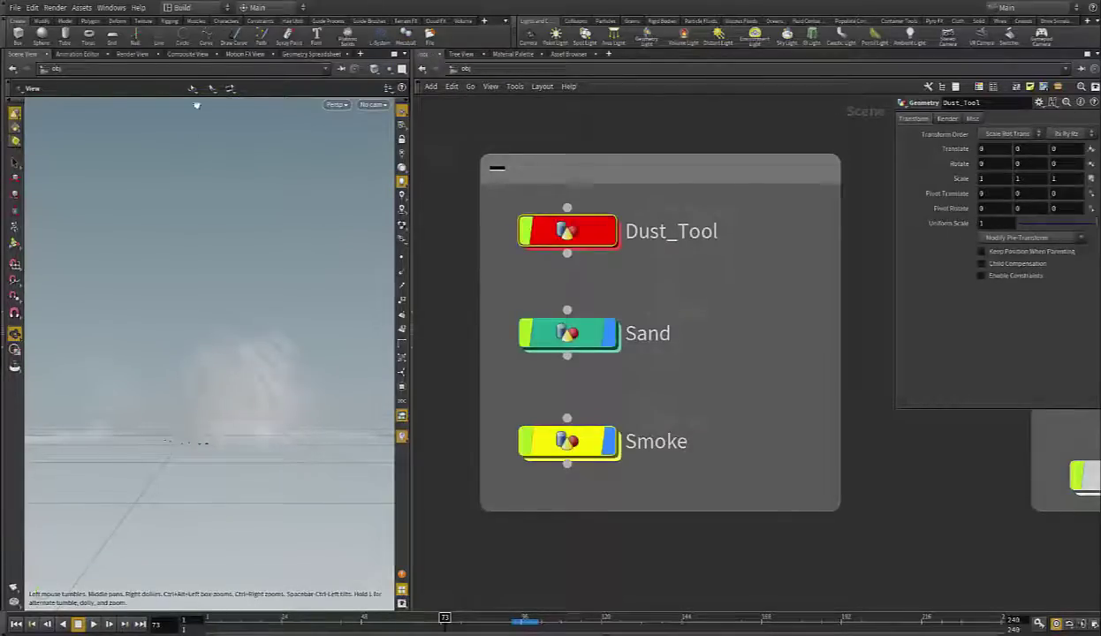
left_click_drag(408, 239, 566, 242)
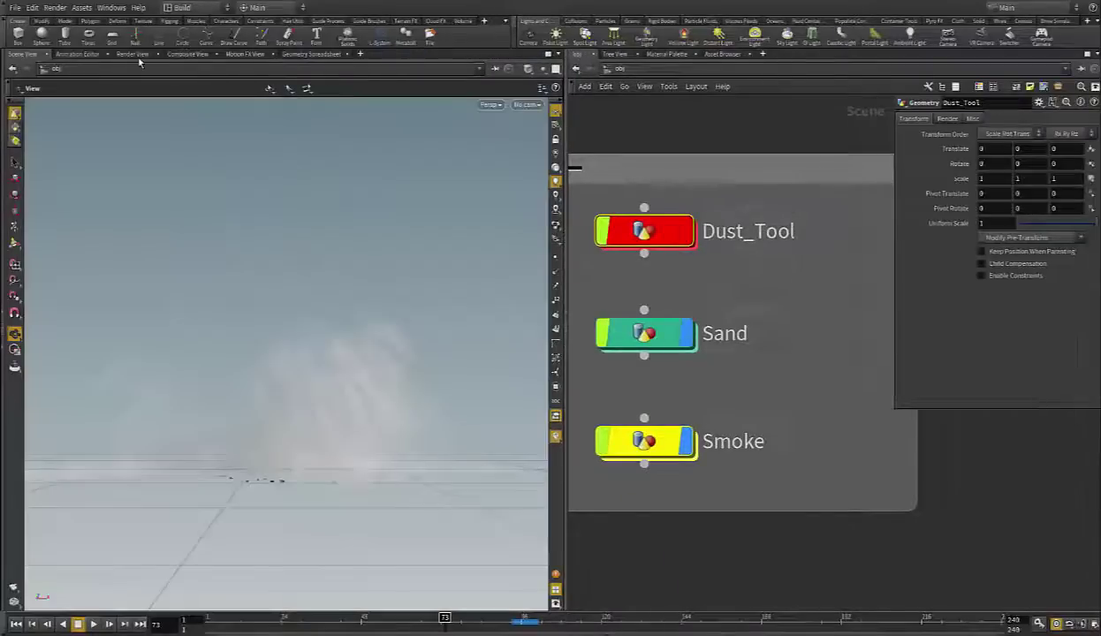
Examine the rendered Sand_v1 image up close in the render view and return to the scene view
left_click(134, 55)
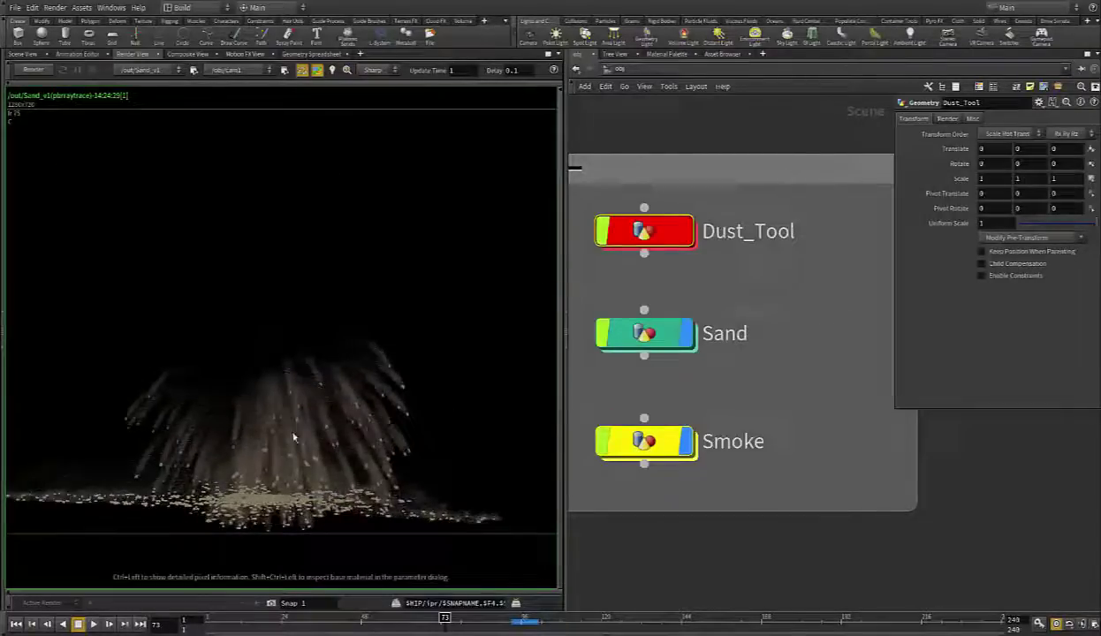
middle_click_drag(299, 449, 309, 377)
scroll(310, 382, "up", 4)
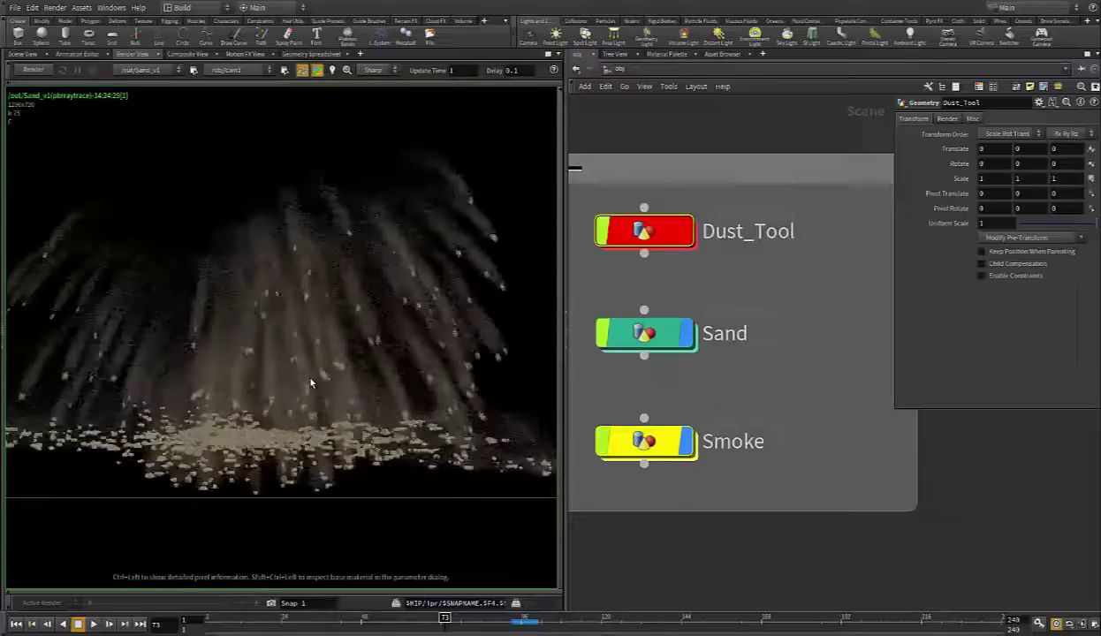
scroll(311, 383, "down", 5)
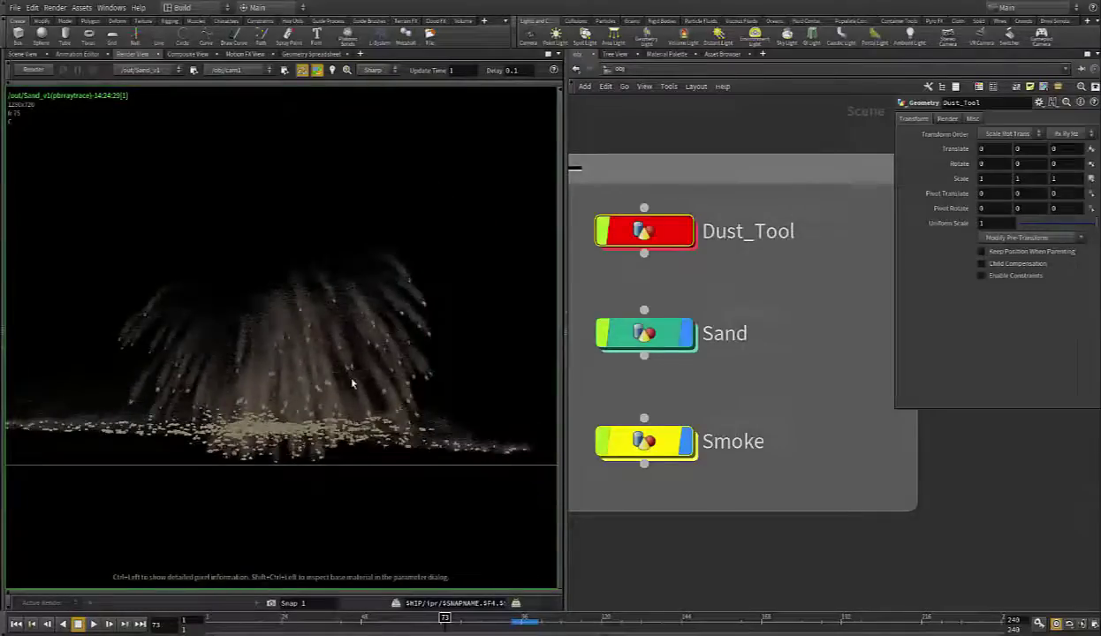
mouse_move(350, 374)
middle_mouse_down()
mouse_move(323, 370)
mouse_move(346, 378)
middle_mouse_up()
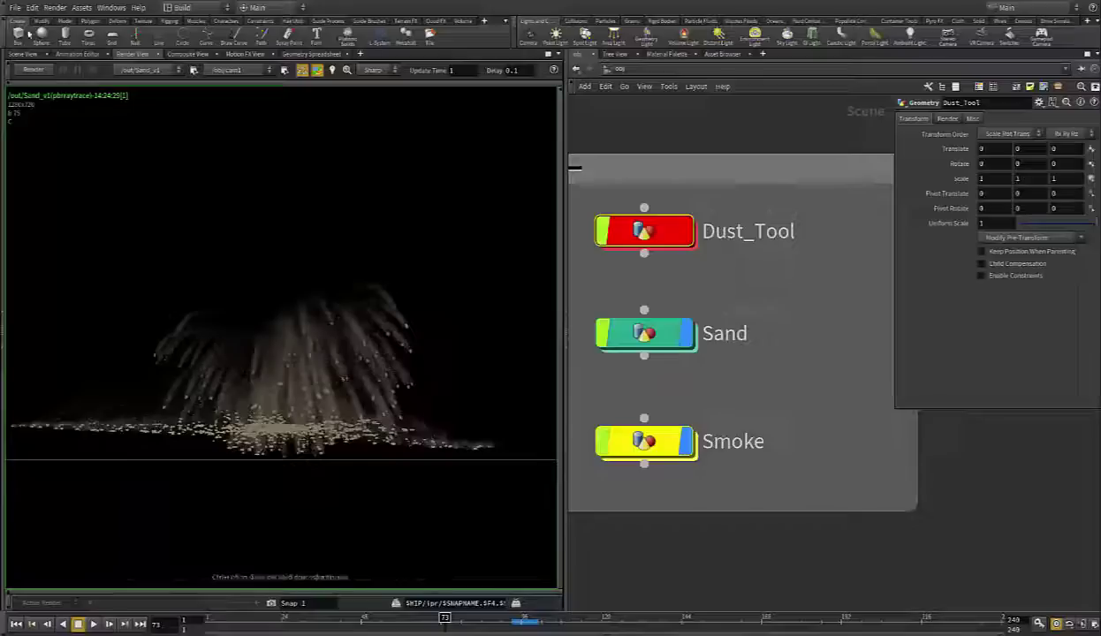
left_click(24, 56)
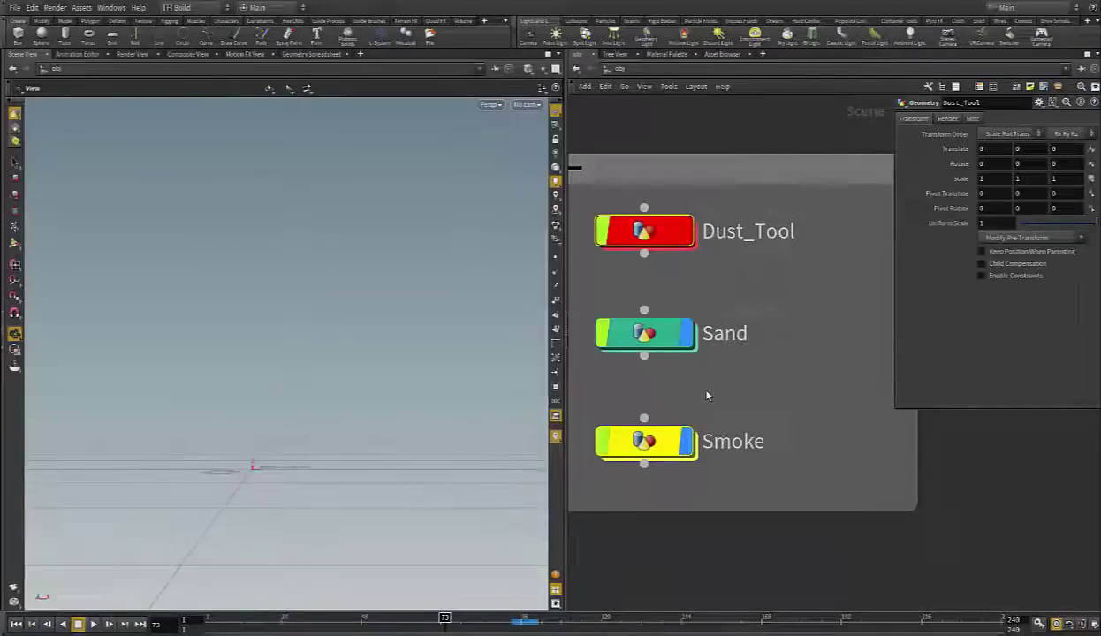
middle_click_drag(702, 352, 720, 326)
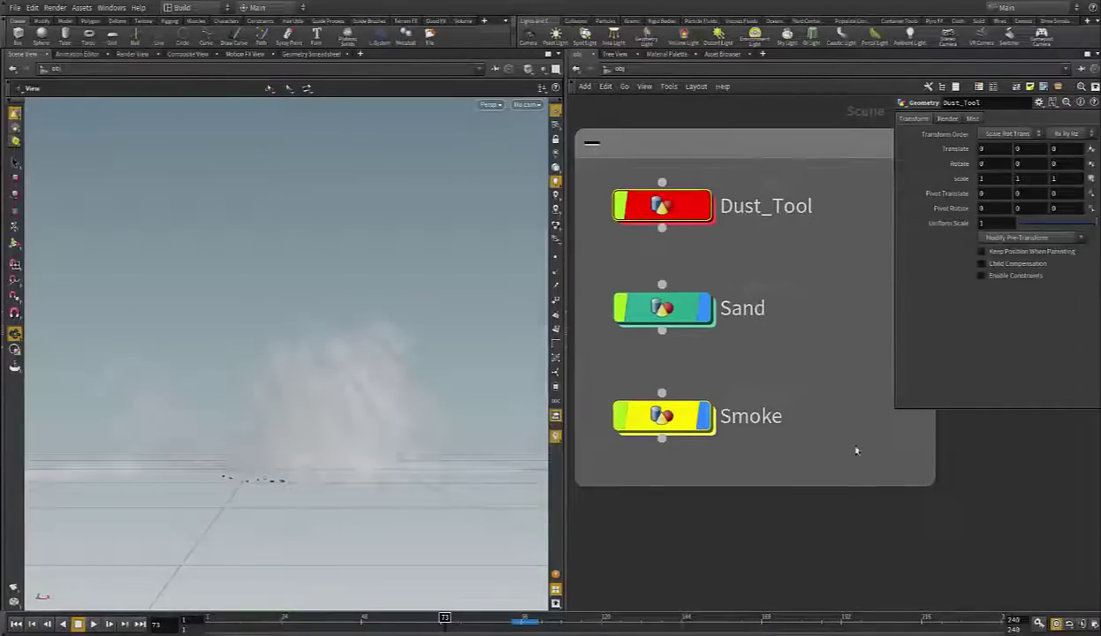